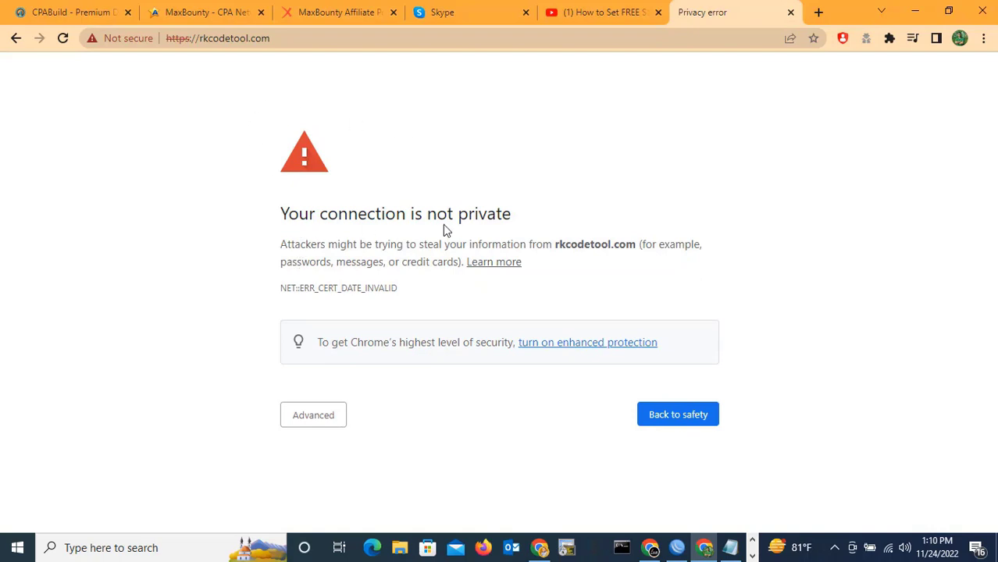
Bypass Chrome's expired-certificate warning and proceed to rkcodetool.com (unsafe).
{"action": "left_click_drag", "start_coordinate": [279, 214], "coordinate": [520, 221]}
{"action": "left_click", "coordinate": [520, 218]}
{"action": "left_click", "coordinate": [320, 421]}
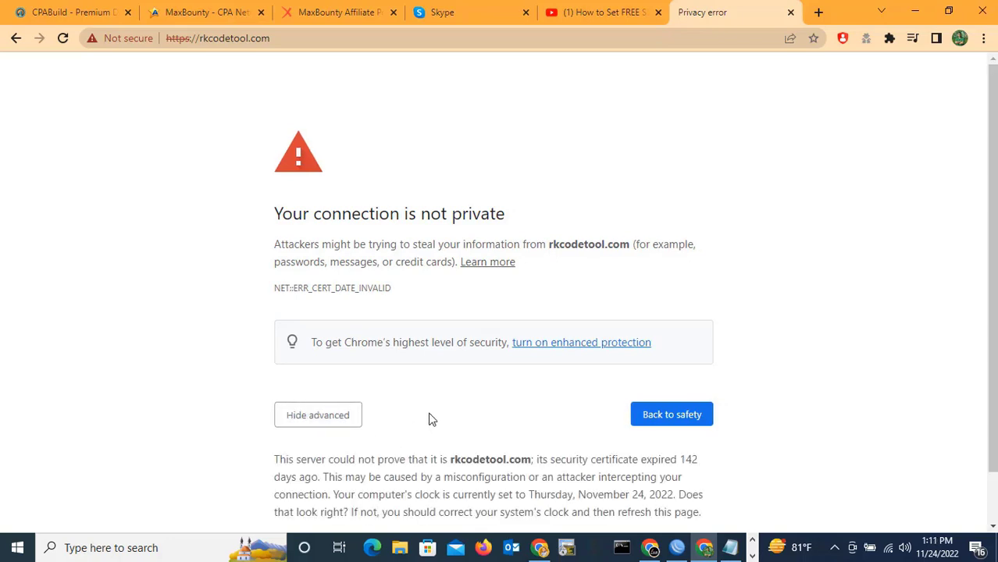
{"action": "scroll", "coordinate": [430, 416], "scroll_direction": "down", "scroll_amount": 1}
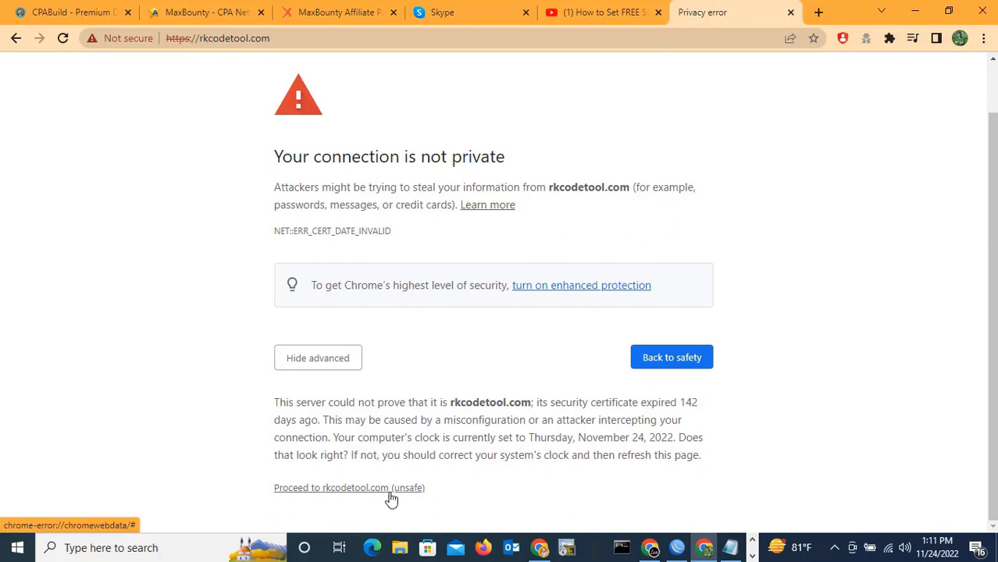
{"action": "left_click", "coordinate": [333, 492]}
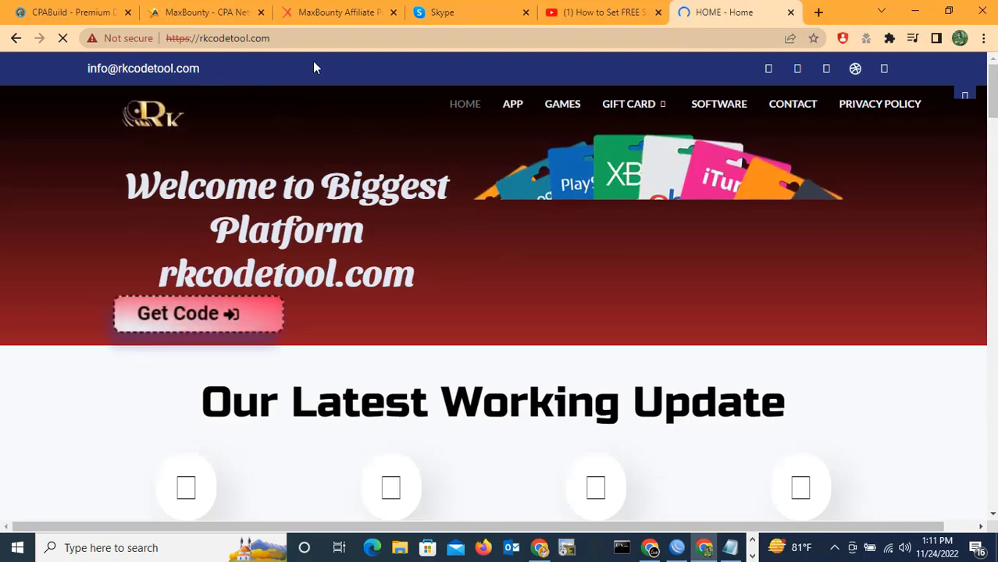
Load the rkcodetool.com/admin address to reach the WordPress login page.
{"action": "left_click", "coordinate": [321, 37]}
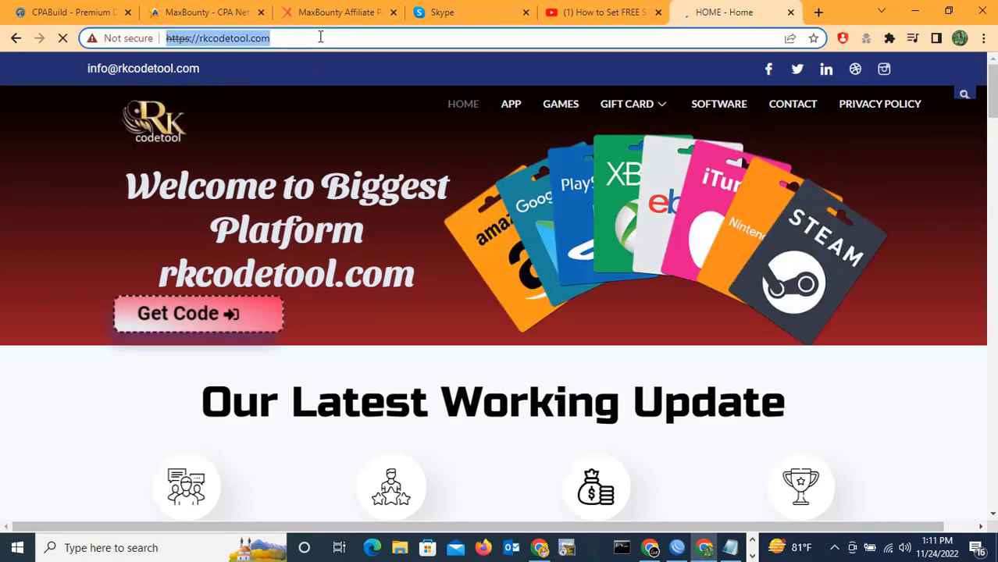
{"action": "left_click", "coordinate": [319, 36]}
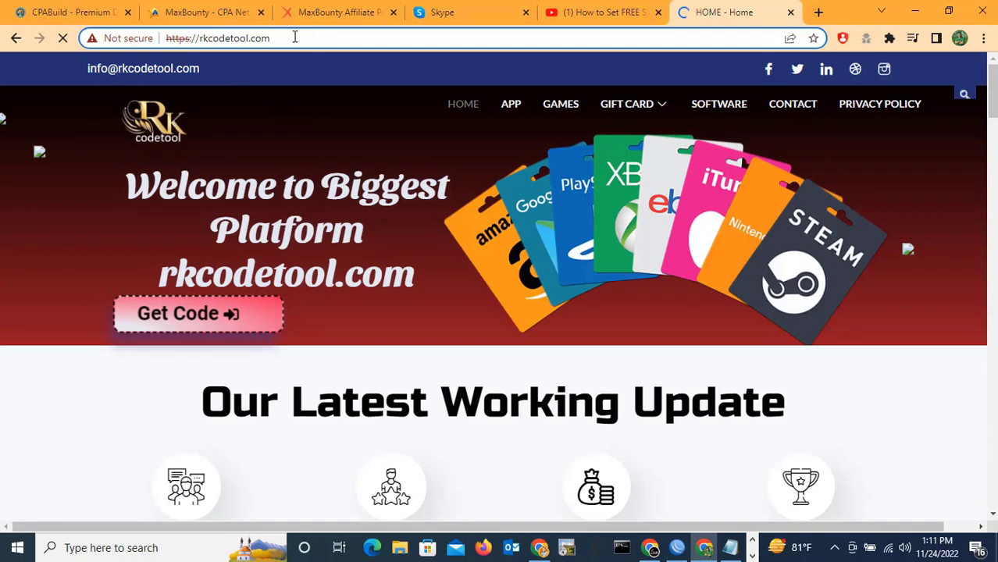
{"action": "left_click", "coordinate": [296, 37]}
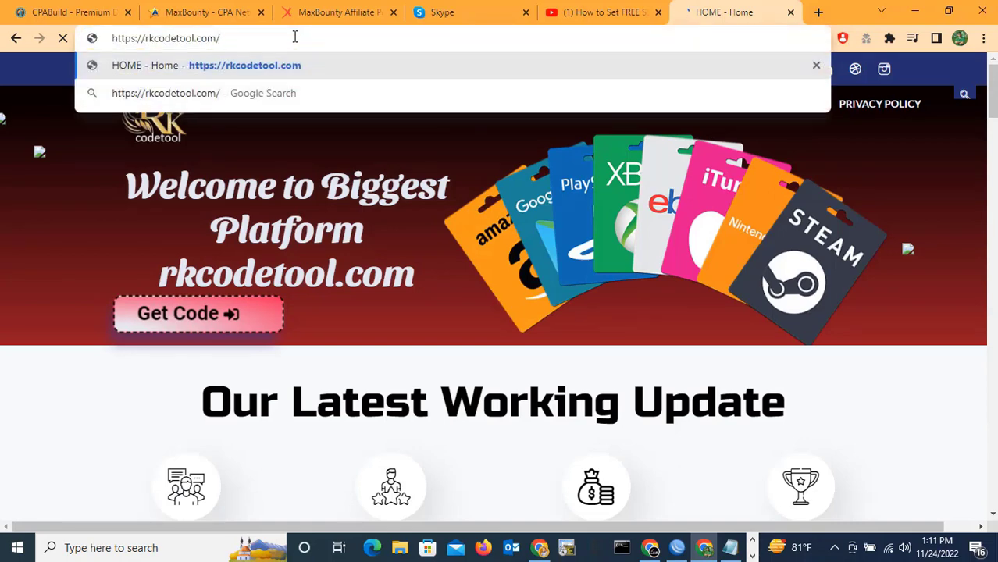
{"action": "type", "text": "admin"}
{"action": "key", "text": "Return"}
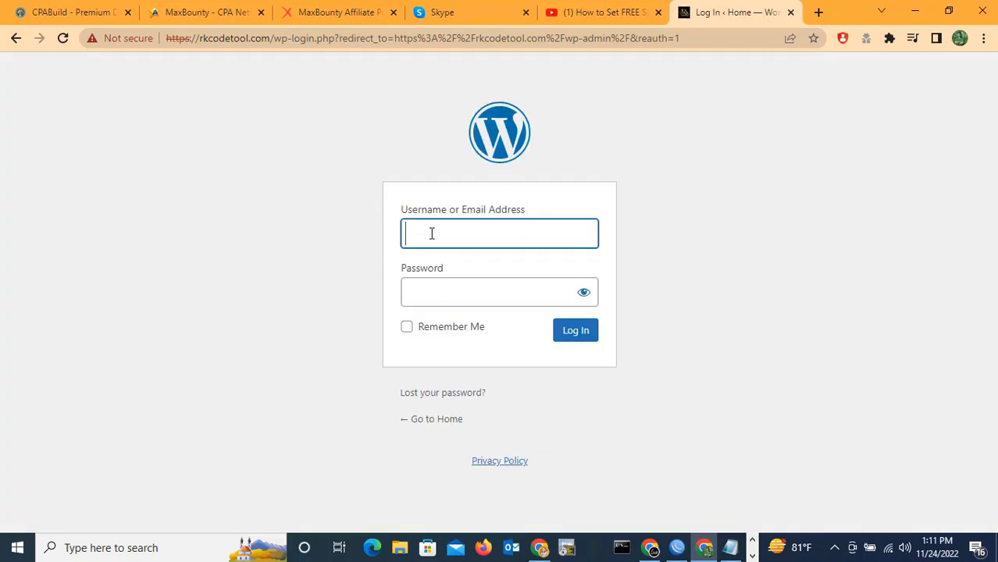
Log in as admin with the password from Notepad, then choose 'Remind me later' for email verification.
{"action": "left_click", "coordinate": [431, 234]}
{"action": "type", "text": "admin"}
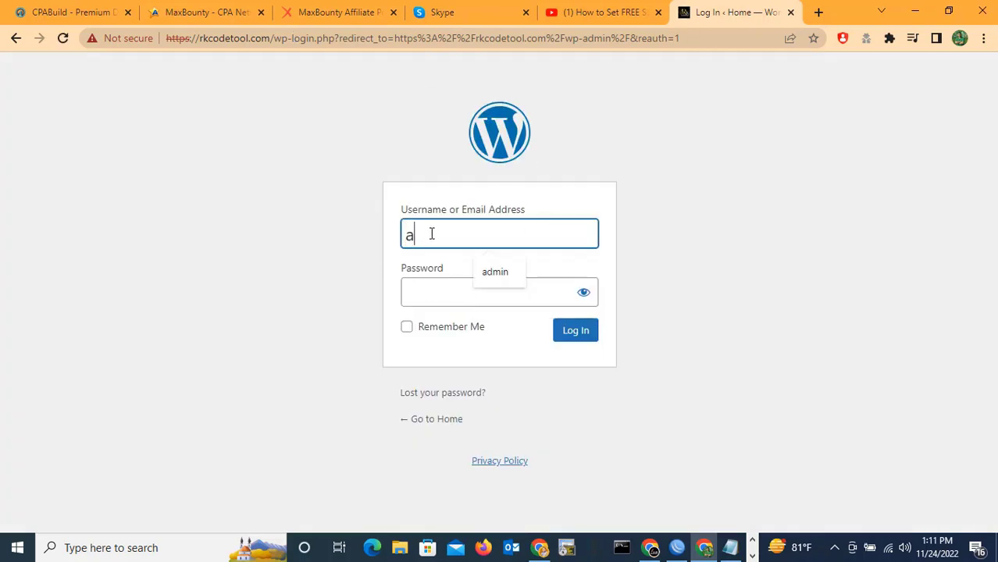
{"action": "left_click", "coordinate": [443, 288]}
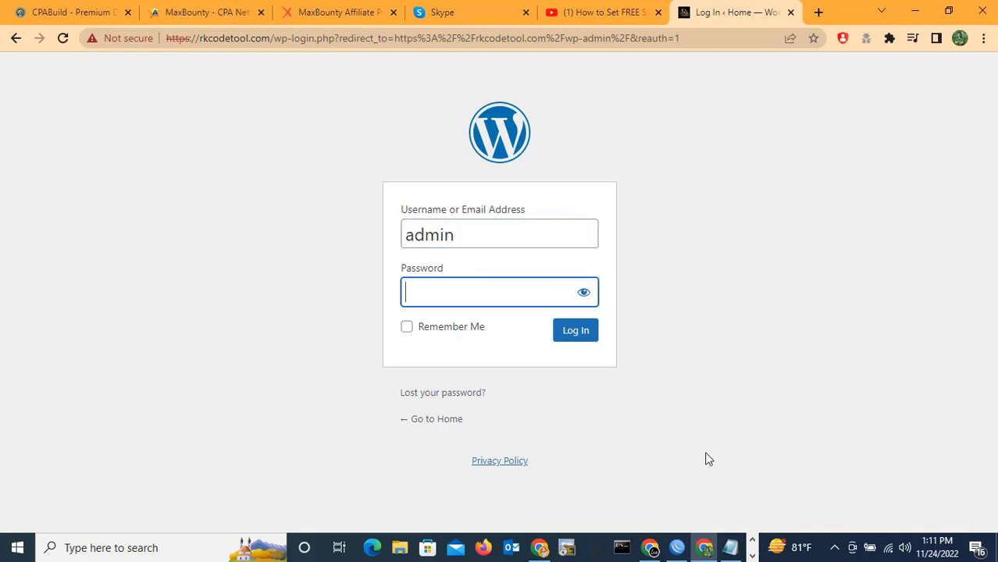
{"action": "left_click", "coordinate": [731, 548]}
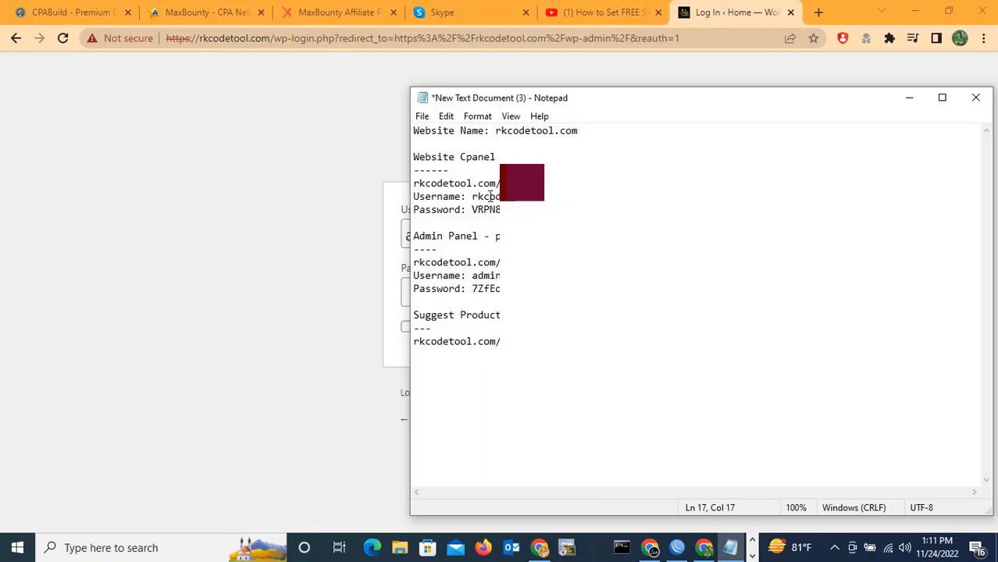
{"action": "double_click", "coordinate": [476, 289]}
{"action": "left_click", "coordinate": [909, 98]}
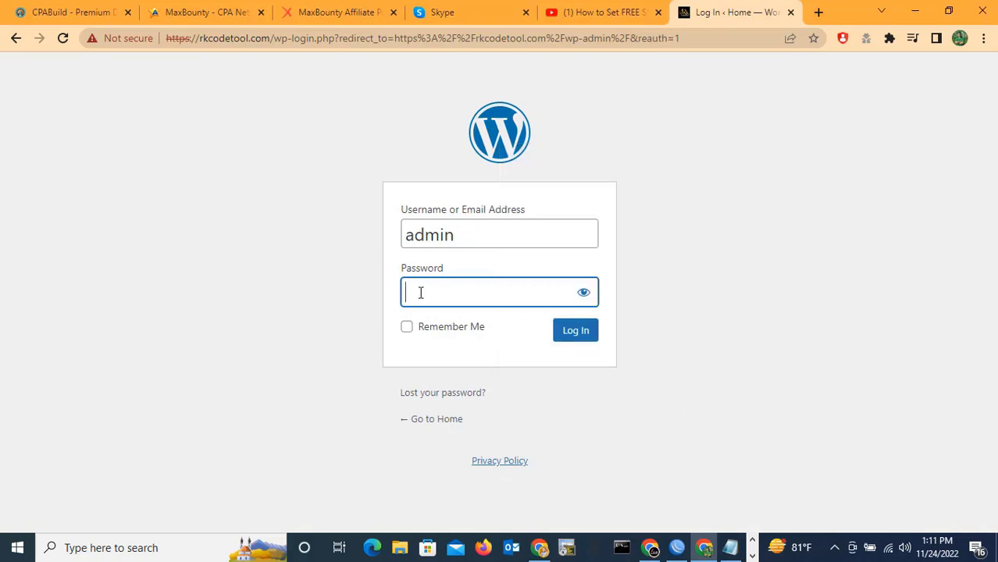
{"action": "key", "text": "ctrl+v"}
{"action": "left_click", "coordinate": [575, 331]}
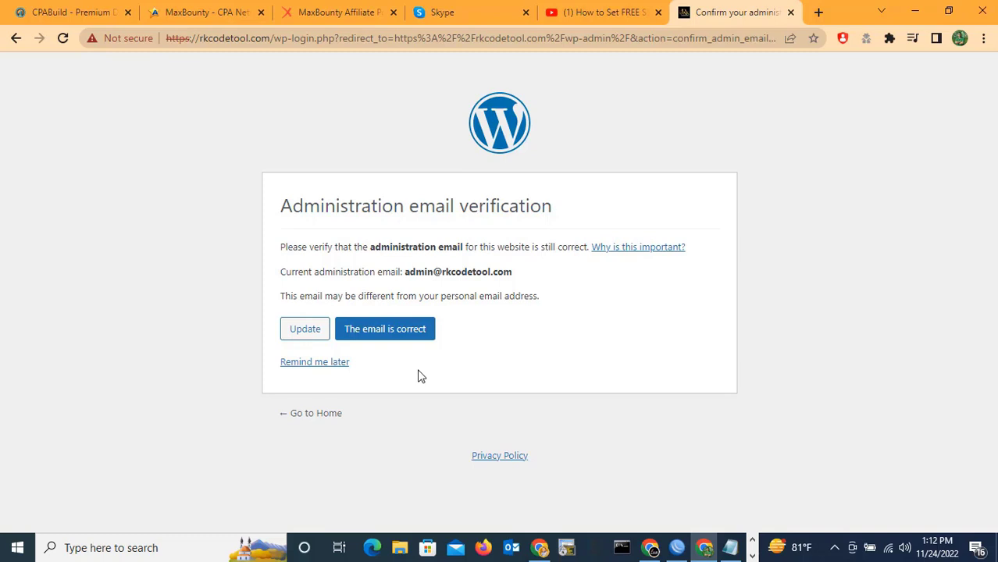
{"action": "left_click", "coordinate": [304, 364]}
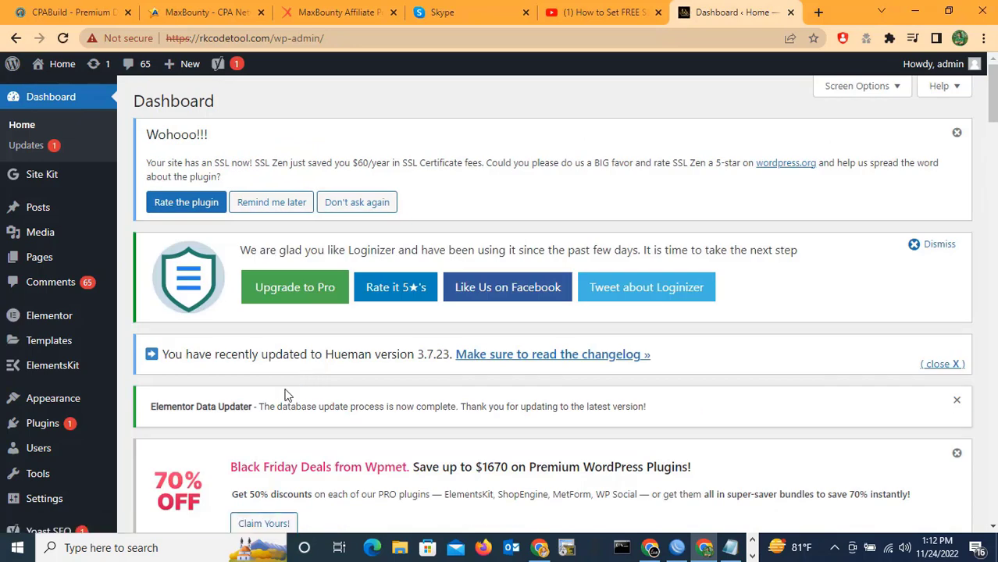
Deactivate the SSL Zen plugin in the Plugins list, skipping the Quick Feedback dialog.
{"action": "left_click", "coordinate": [45, 427]}
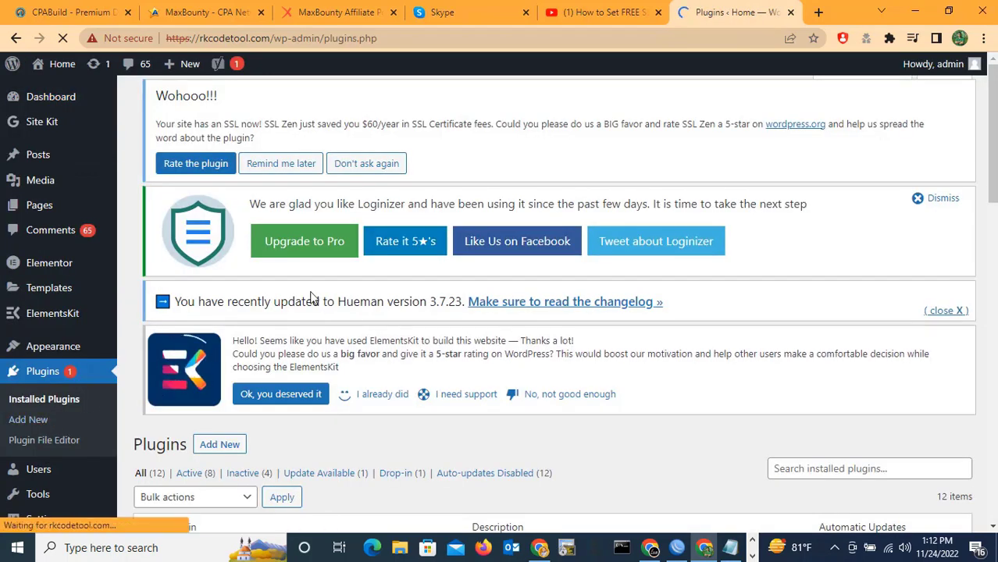
{"action": "scroll", "coordinate": [310, 297], "scroll_direction": "down", "scroll_amount": 7}
{"action": "scroll", "coordinate": [310, 297], "scroll_direction": "down", "scroll_amount": 6}
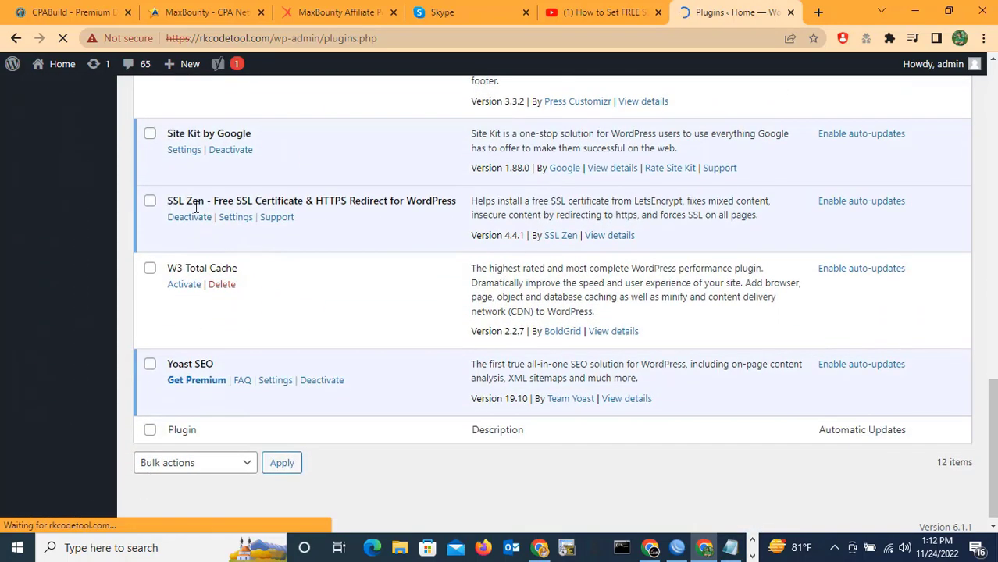
{"action": "left_click_drag", "start_coordinate": [168, 201], "coordinate": [456, 201]}
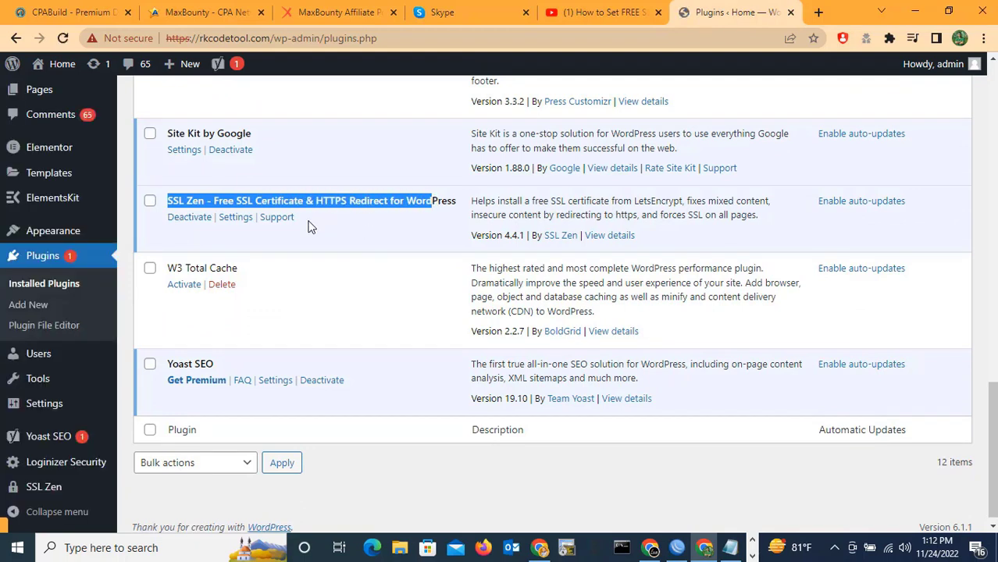
{"action": "left_click", "coordinate": [312, 226]}
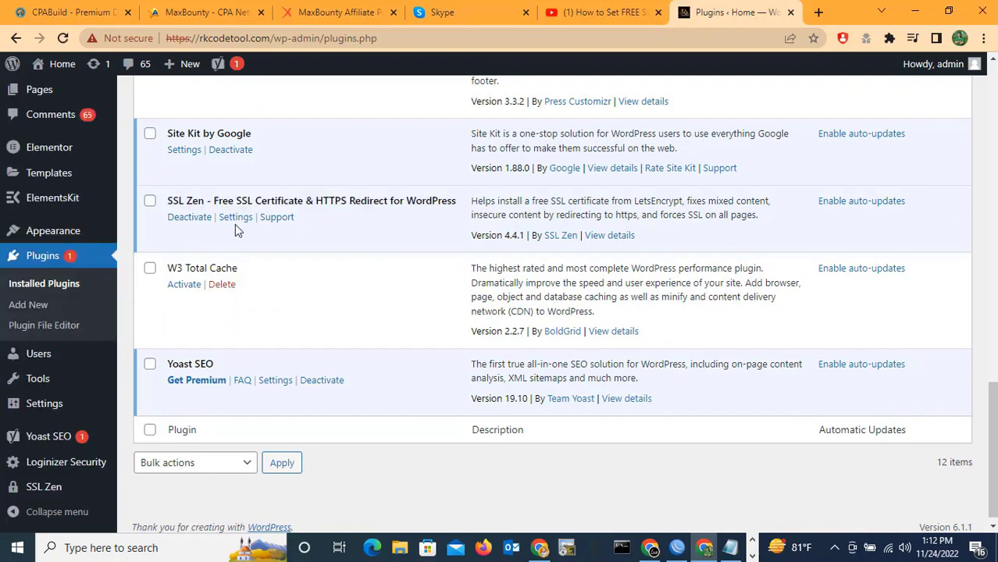
{"action": "left_click", "coordinate": [149, 201]}
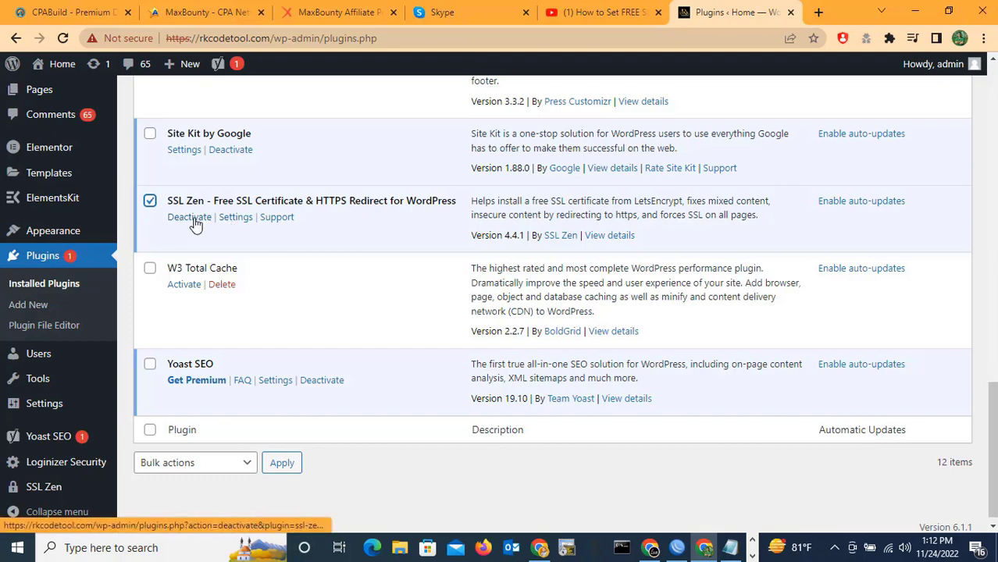
{"action": "left_click", "coordinate": [189, 218]}
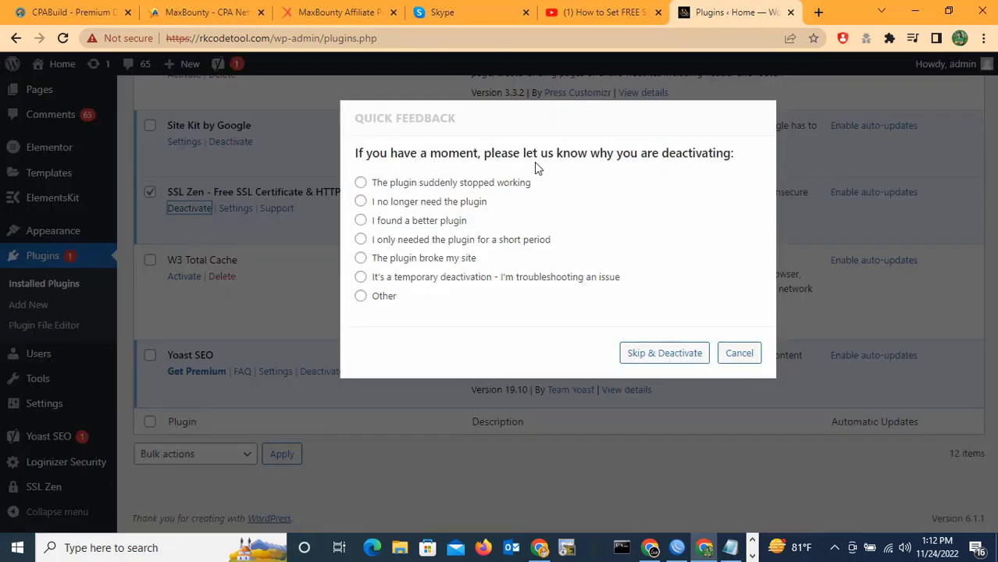
{"action": "left_click", "coordinate": [665, 357]}
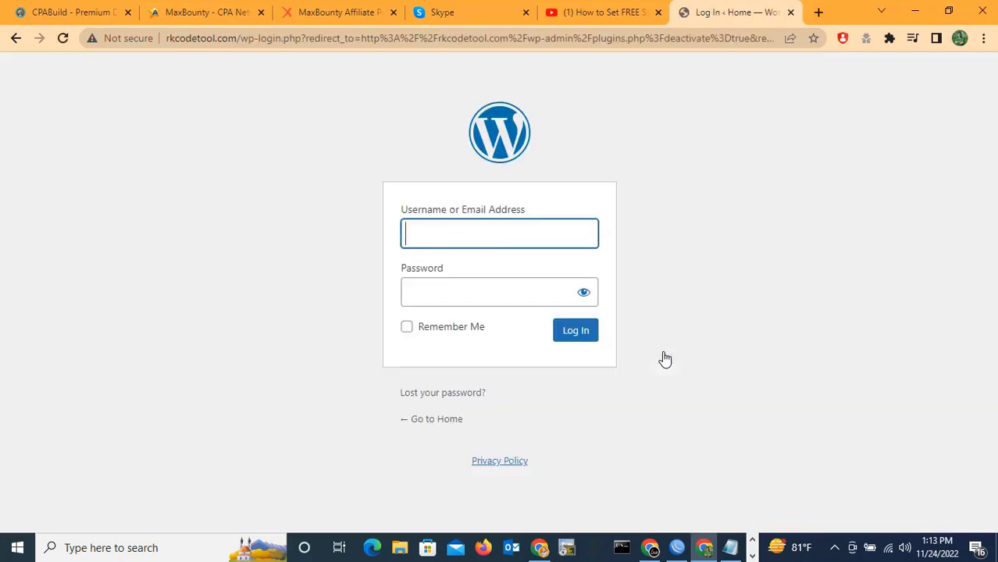
Attempt to log in with username admin and the pasted password.
{"action": "left_click", "coordinate": [453, 234]}
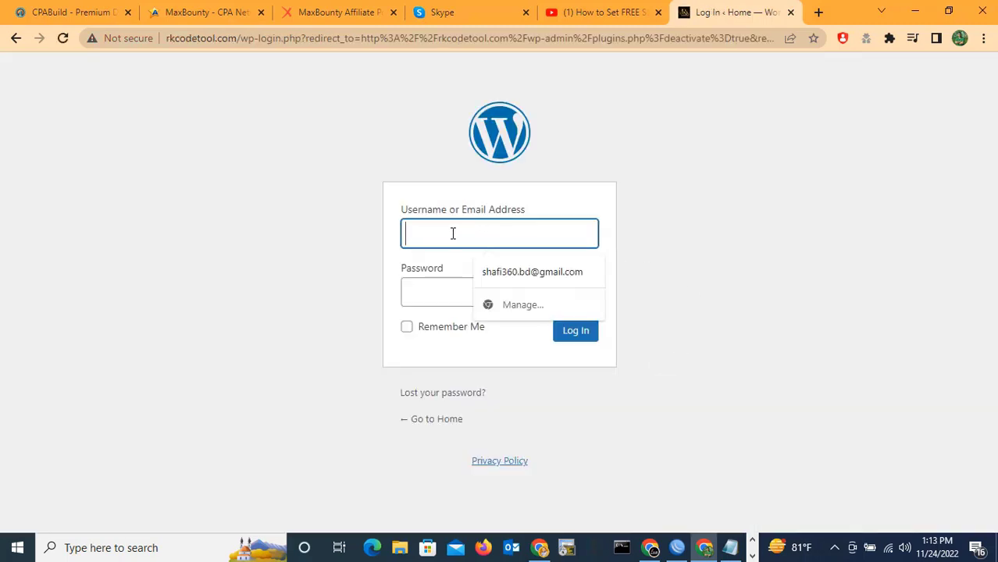
{"action": "type", "text": "admin"}
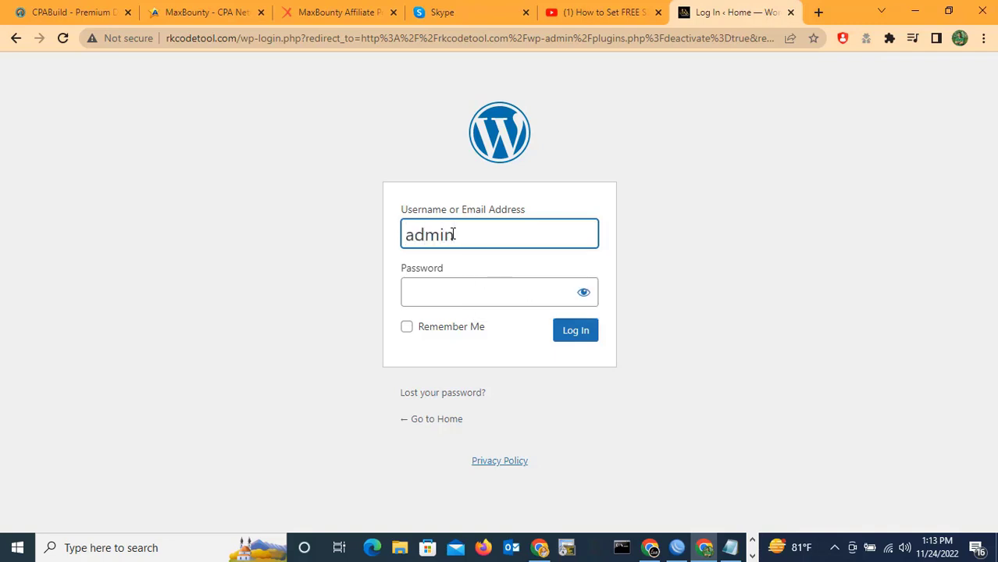
{"action": "key", "text": "Tab"}
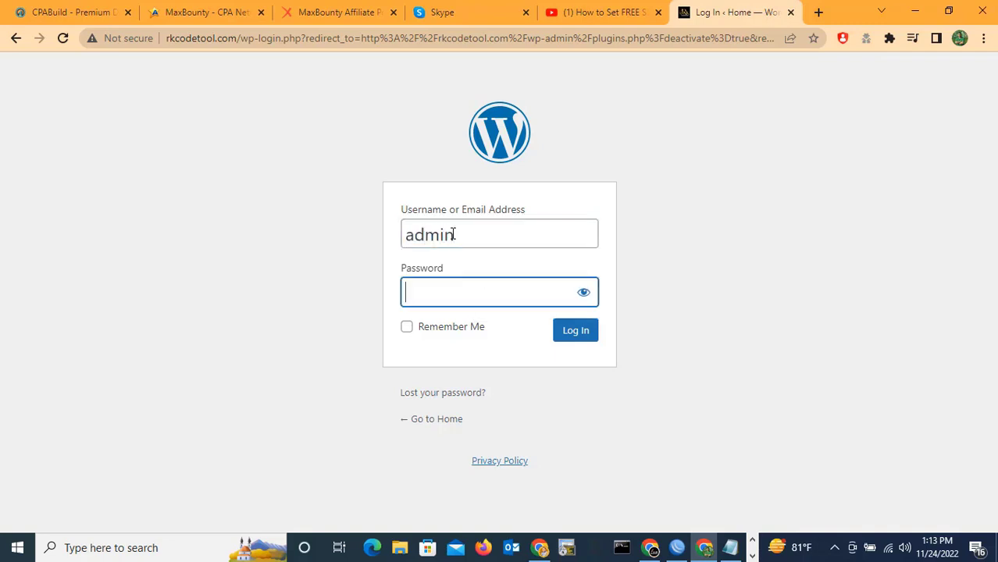
{"action": "key", "text": "ctrl+v"}
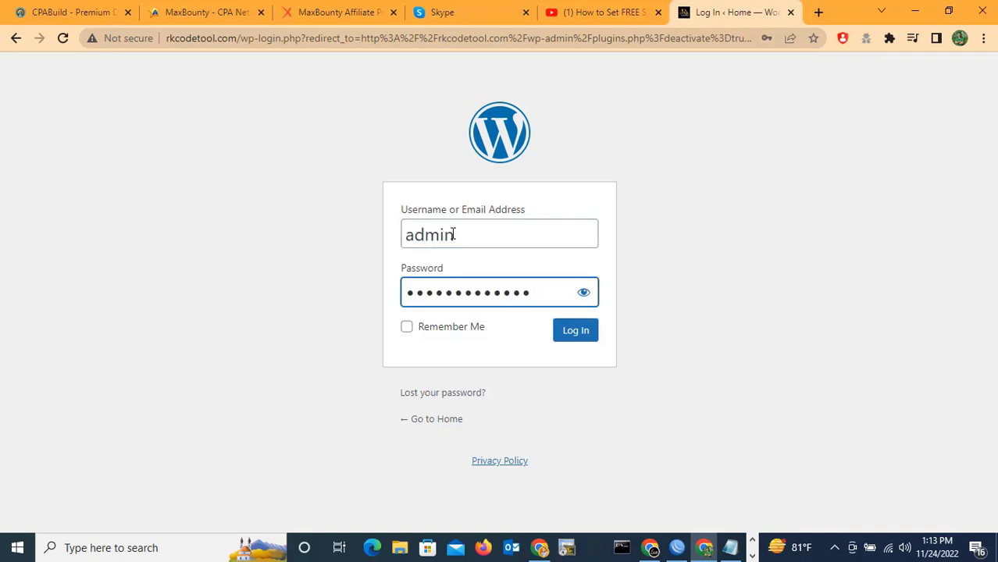
{"action": "left_click", "coordinate": [573, 337]}
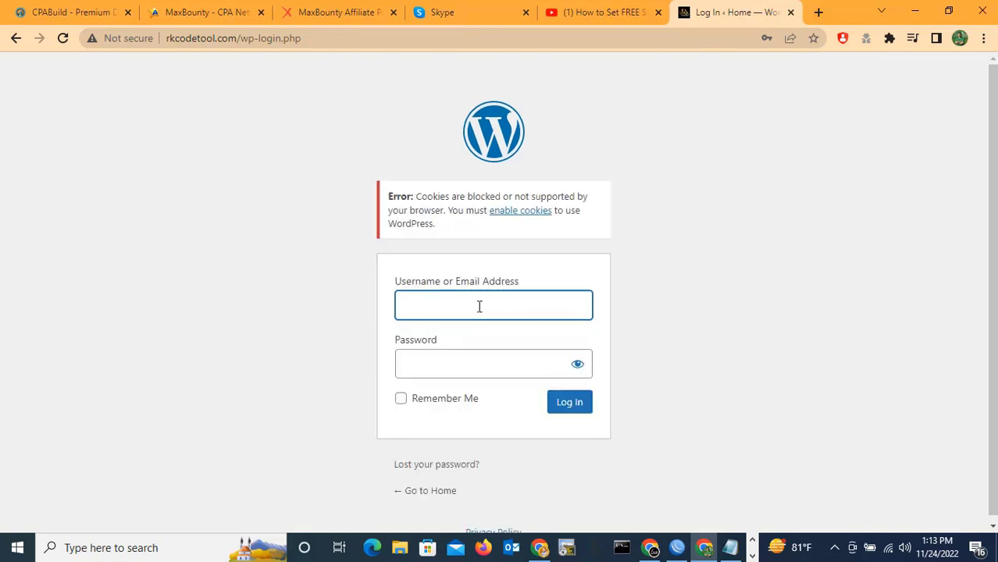
After the cookies error, log in again using the admin autofill and pasted password.
{"action": "left_click", "coordinate": [467, 316]}
{"action": "type", "text": "admin"}
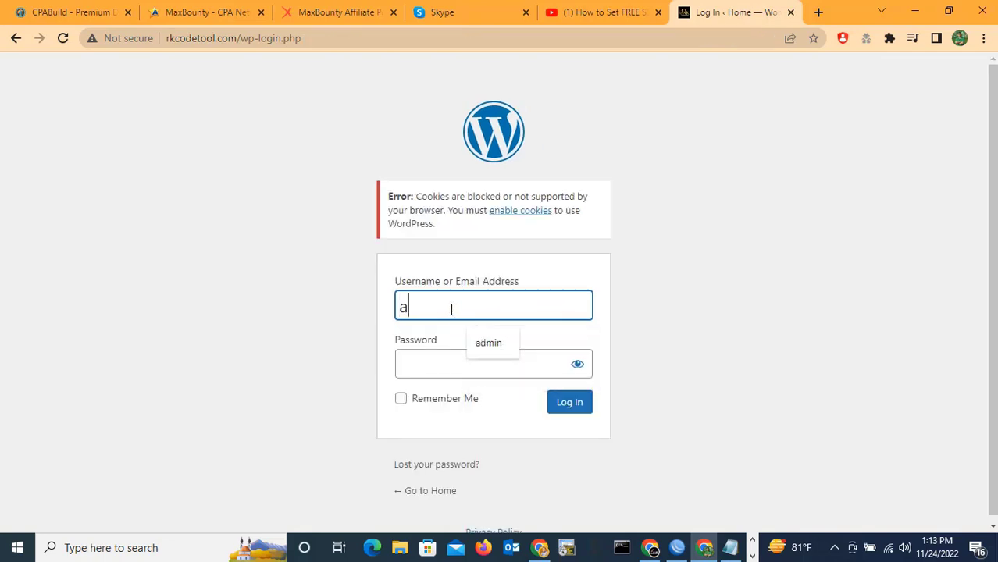
{"action": "left_click", "coordinate": [492, 348]}
{"action": "left_click", "coordinate": [454, 355]}
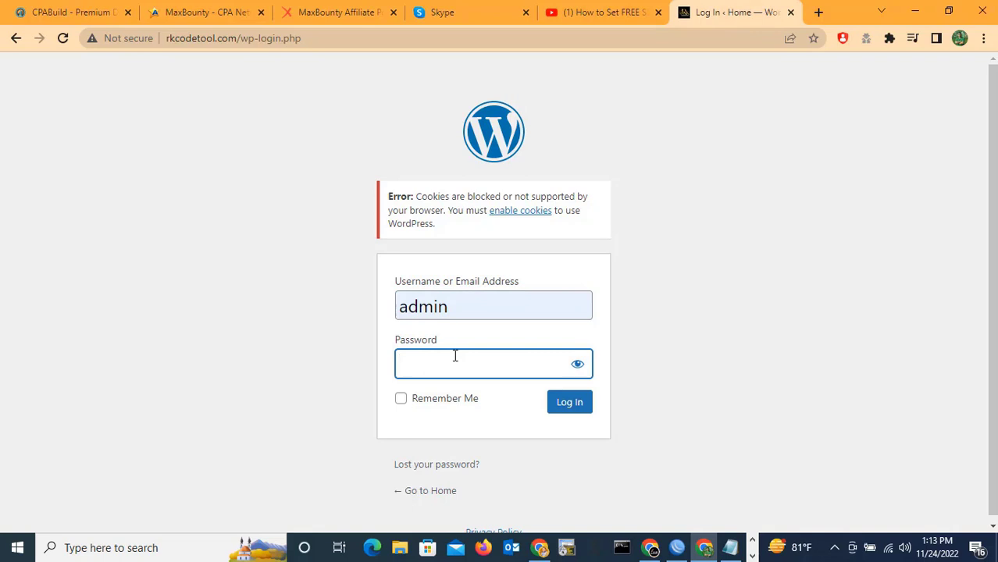
{"action": "key", "text": "ctrl+v"}
{"action": "left_click", "coordinate": [570, 402]}
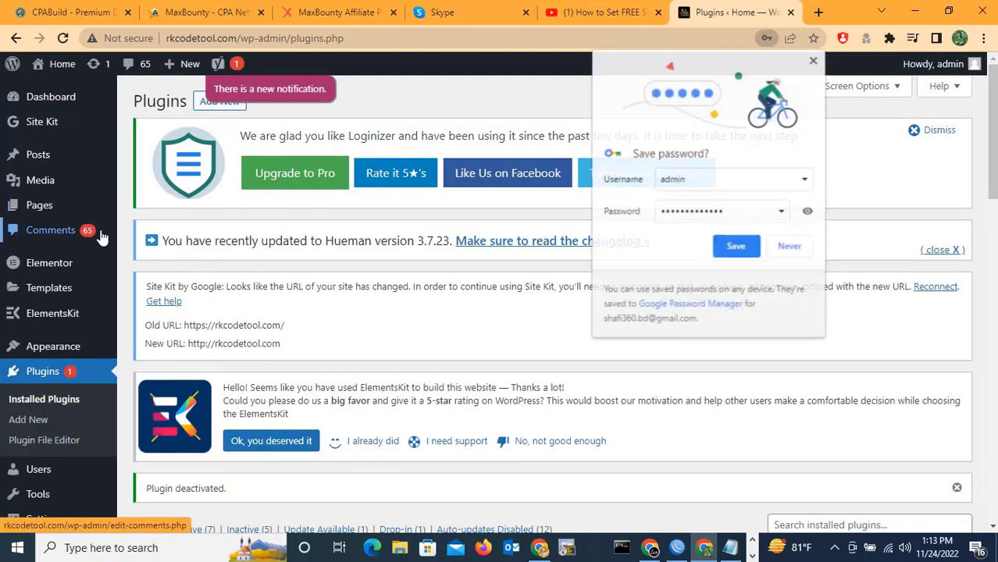
Decline saving the password, then delete the SSL Zen plugin and confirm its removal.
{"action": "left_click", "coordinate": [787, 245]}
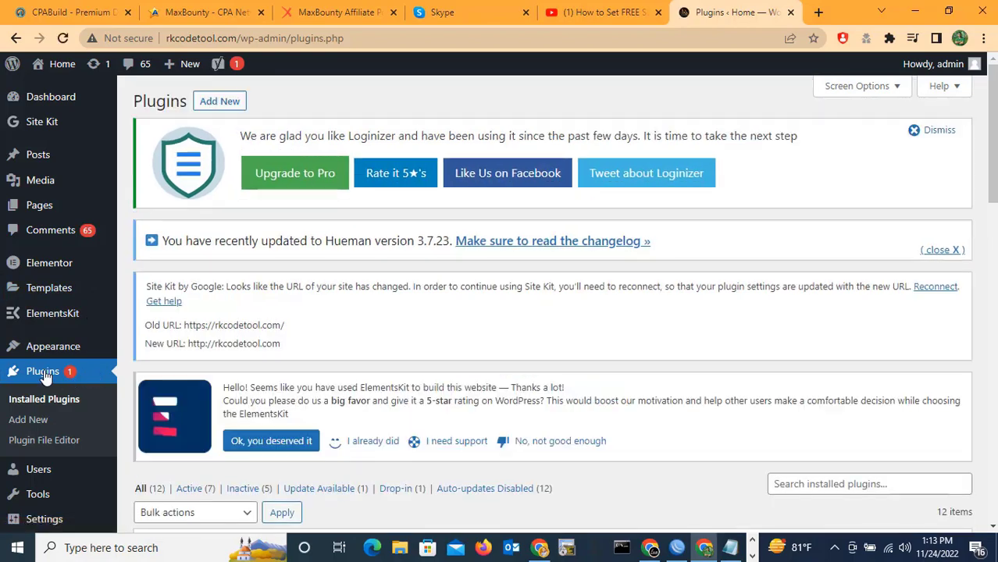
{"action": "scroll", "coordinate": [303, 366], "scroll_direction": "down", "scroll_amount": 8}
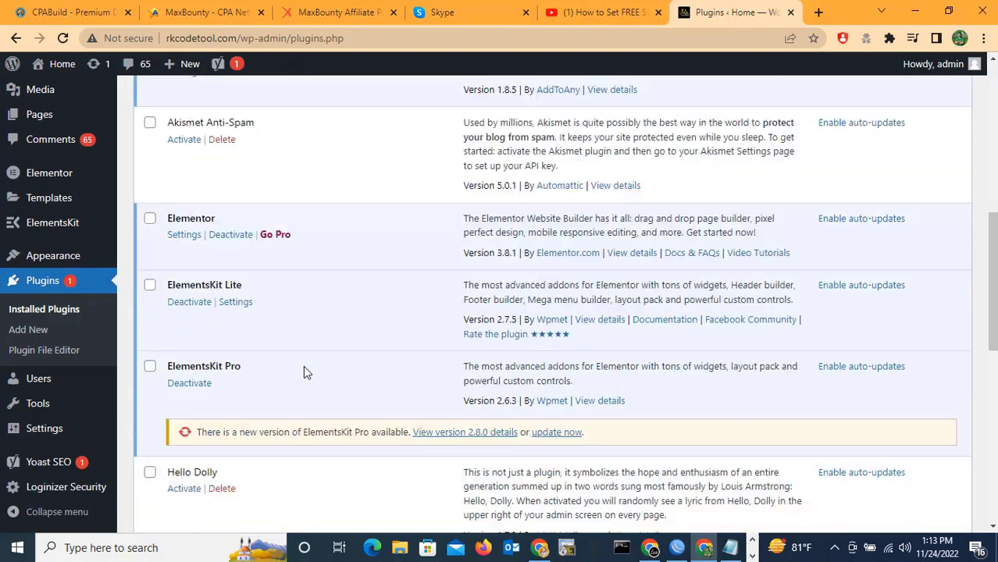
{"action": "scroll", "coordinate": [305, 371], "scroll_direction": "down", "scroll_amount": 6}
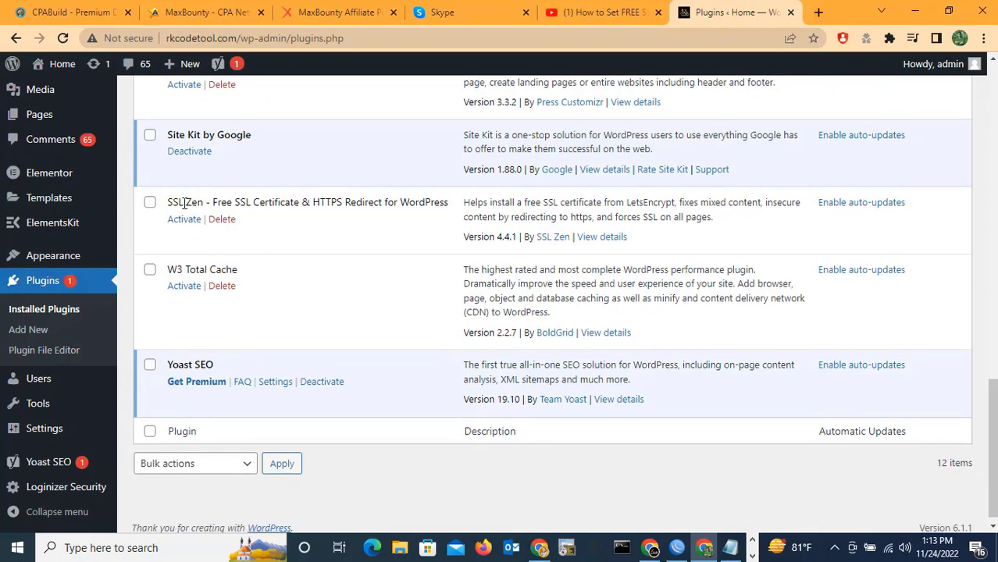
{"action": "left_click", "coordinate": [149, 202]}
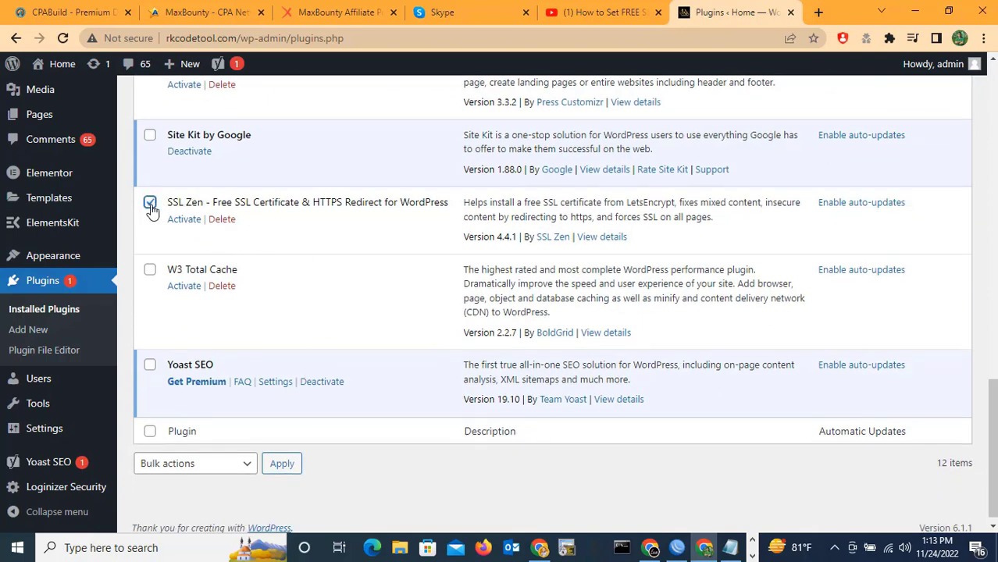
{"action": "left_click", "coordinate": [222, 219]}
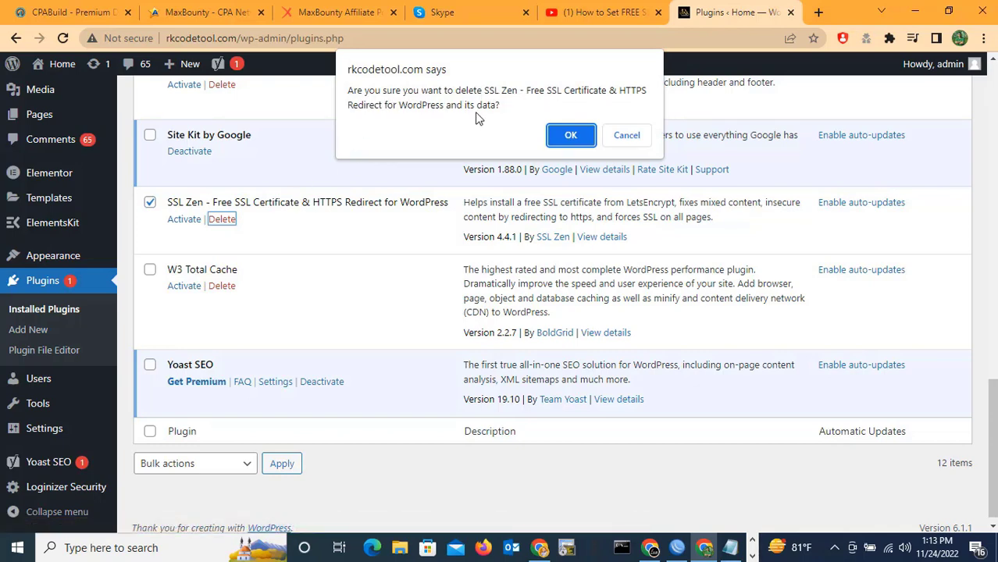
{"action": "left_click", "coordinate": [571, 137]}
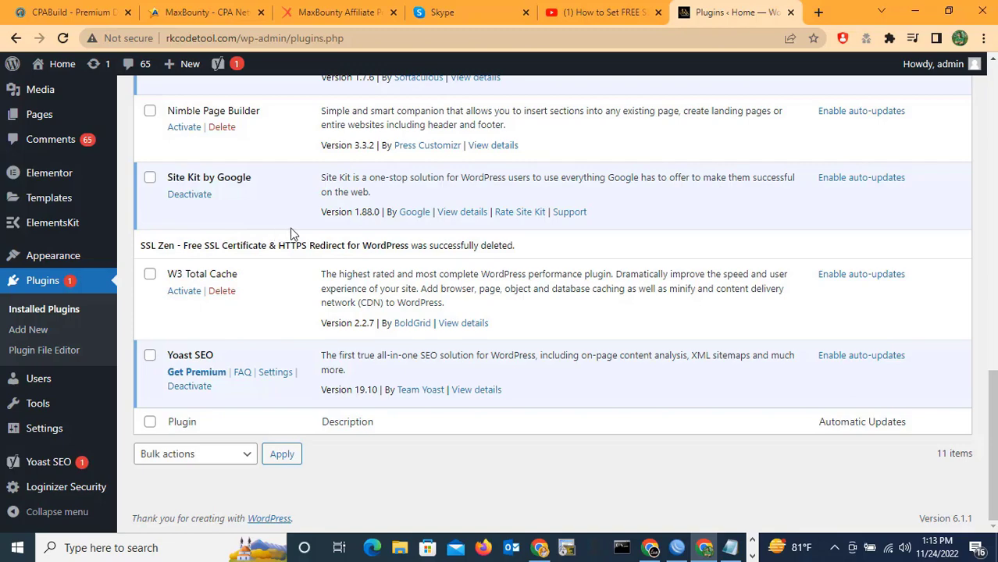
{"action": "scroll", "coordinate": [302, 235], "scroll_direction": "up", "scroll_amount": 9}
{"action": "scroll", "coordinate": [301, 234], "scroll_direction": "up", "scroll_amount": 4}
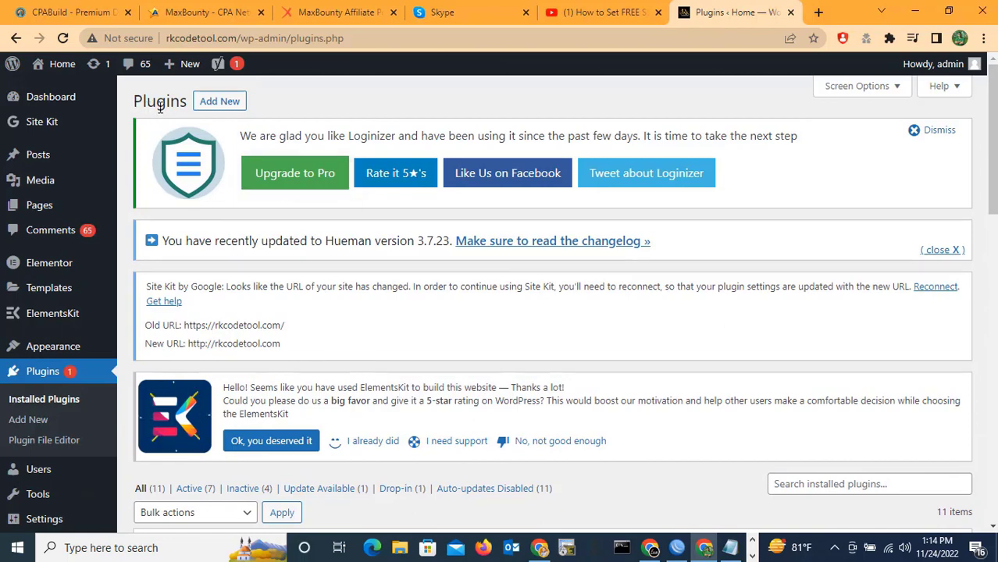
Search Add New plugins for SSL Zen, then install and activate it.
{"action": "left_click", "coordinate": [221, 102]}
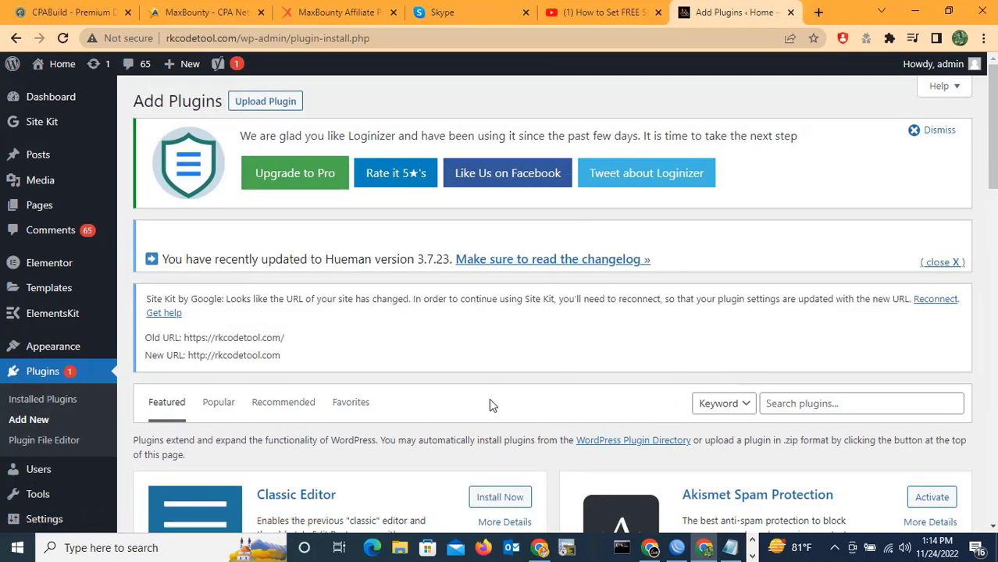
{"action": "left_click", "coordinate": [796, 403]}
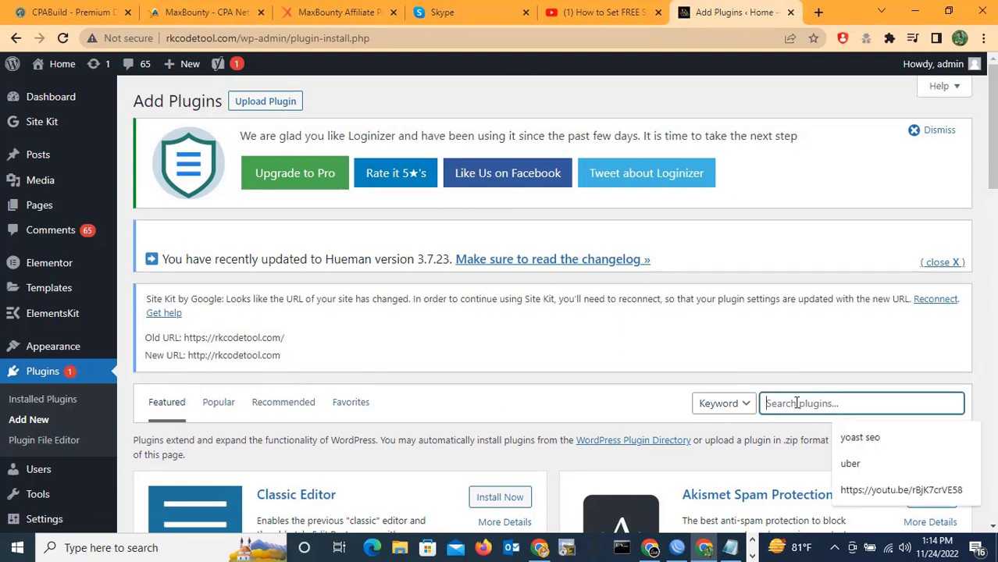
{"action": "type", "text": "ssl"}
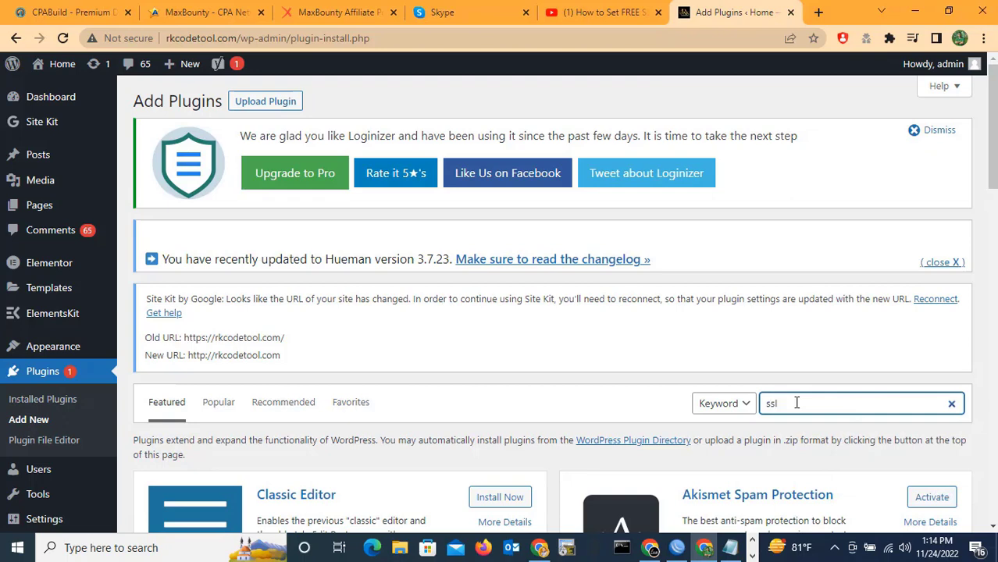
{"action": "type", "text": " z"}
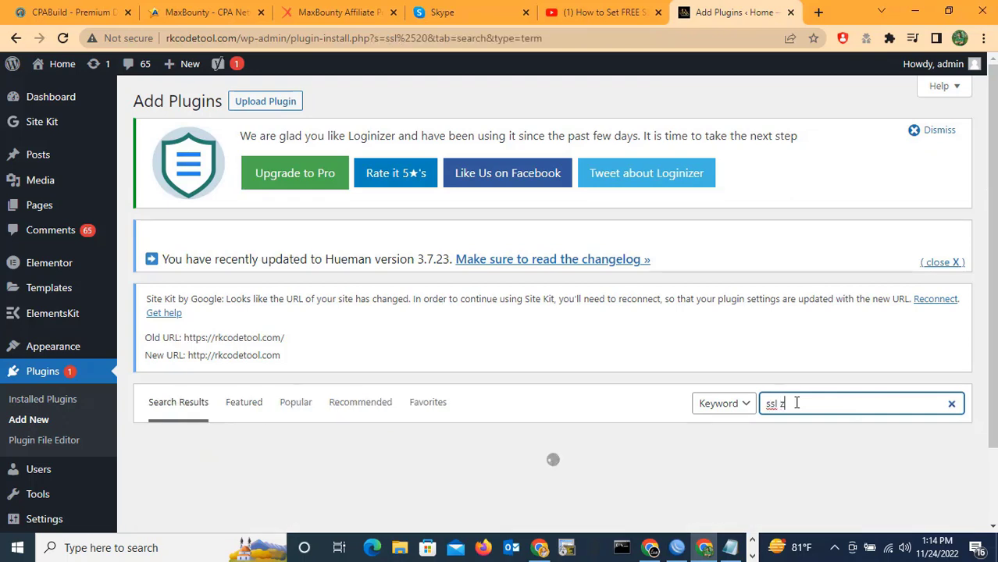
{"action": "type", "text": "e"}
{"action": "type", "text": "r"}
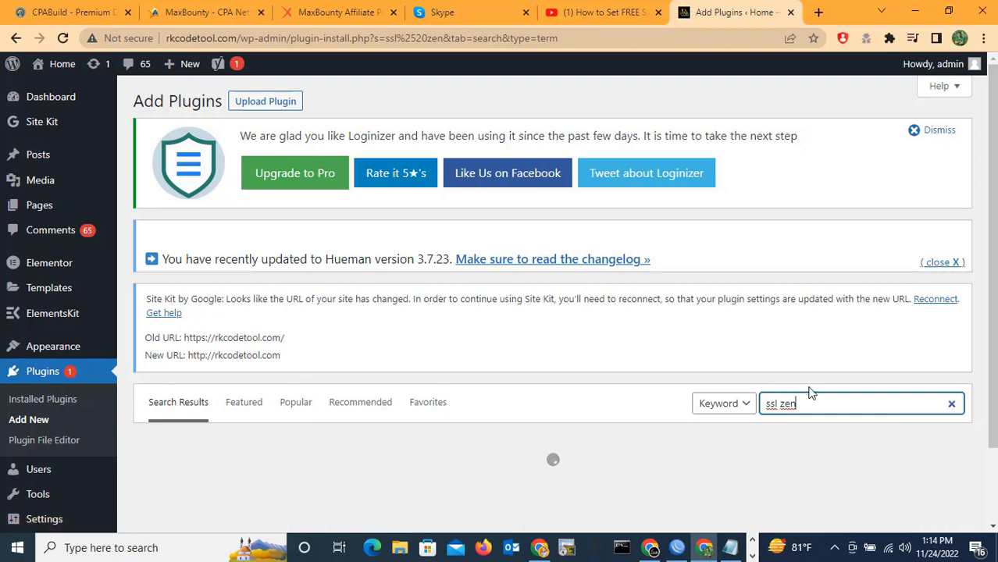
{"action": "scroll", "coordinate": [684, 377], "scroll_direction": "down", "scroll_amount": 2}
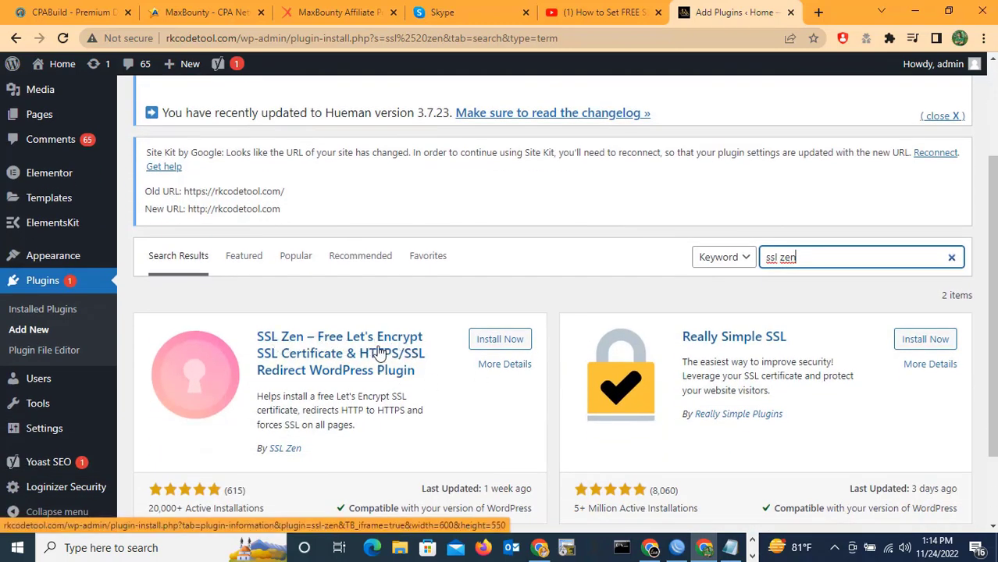
{"action": "left_click", "coordinate": [503, 343]}
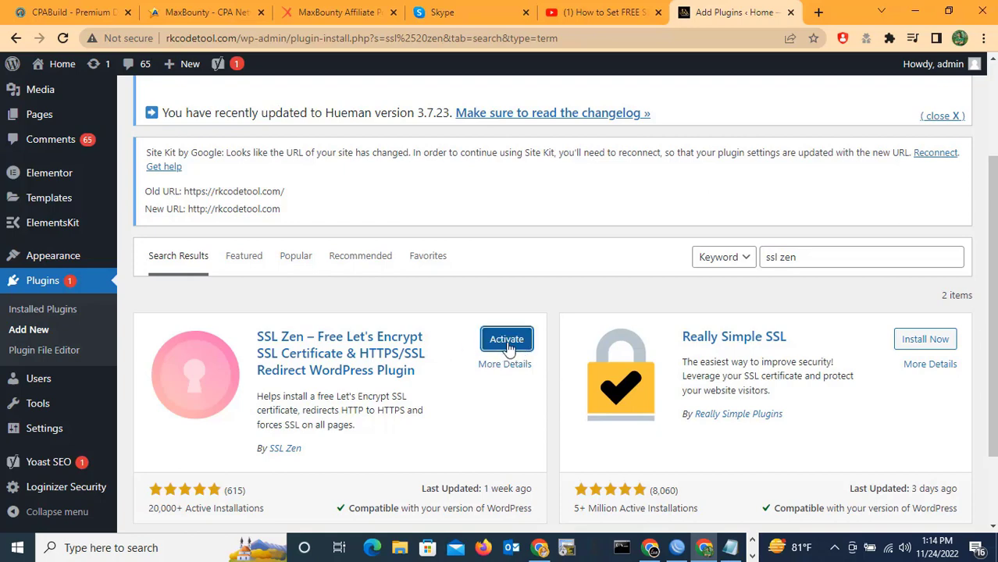
{"action": "left_click", "coordinate": [506, 339]}
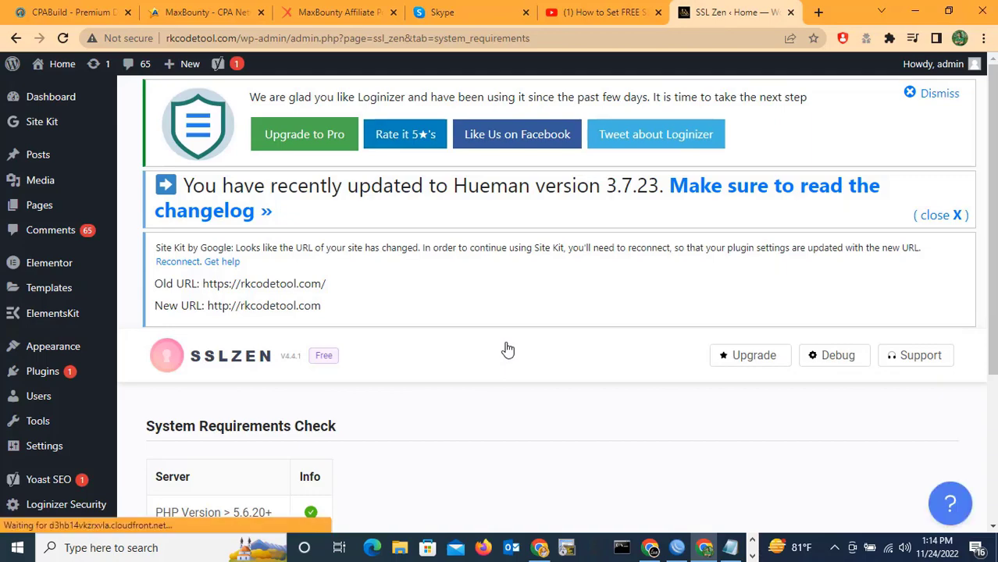
{"action": "scroll", "coordinate": [508, 350], "scroll_direction": "down", "scroll_amount": 2}
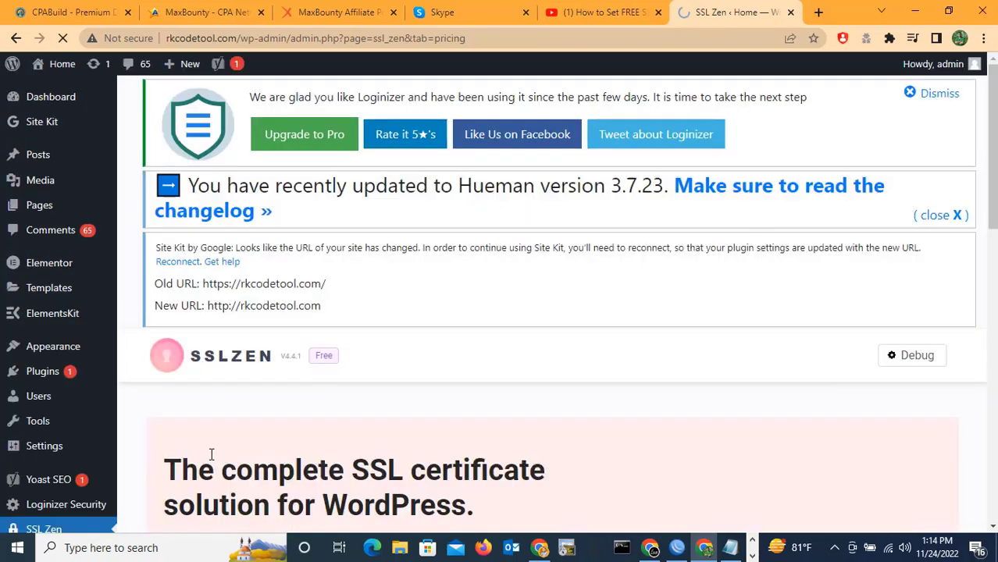
Select the Free $0 plan in the SSL Zen pricing table.
{"action": "scroll", "coordinate": [285, 403], "scroll_direction": "down", "scroll_amount": 5}
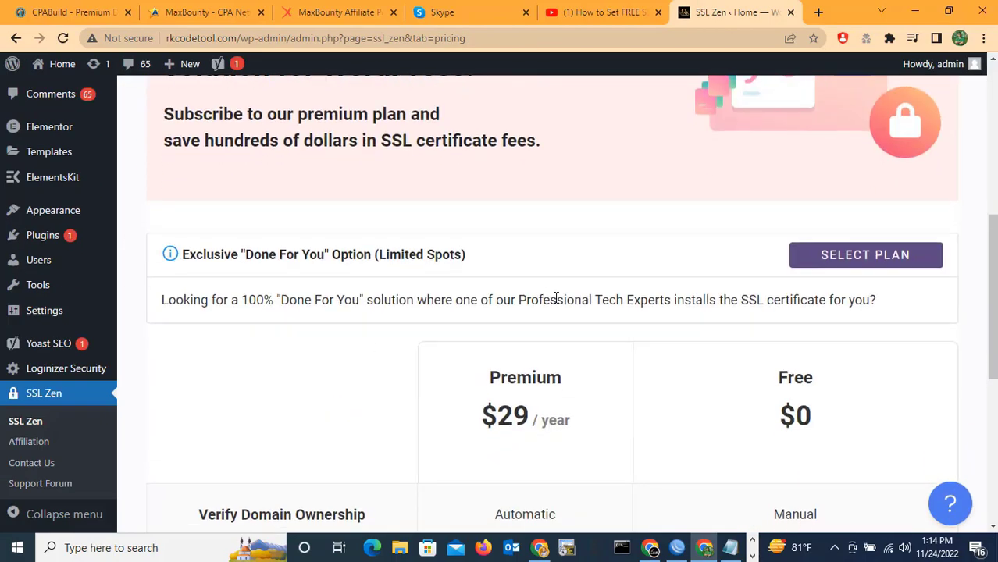
{"action": "scroll", "coordinate": [555, 298], "scroll_direction": "up", "scroll_amount": 2}
{"action": "scroll", "coordinate": [555, 301], "scroll_direction": "down", "scroll_amount": 3}
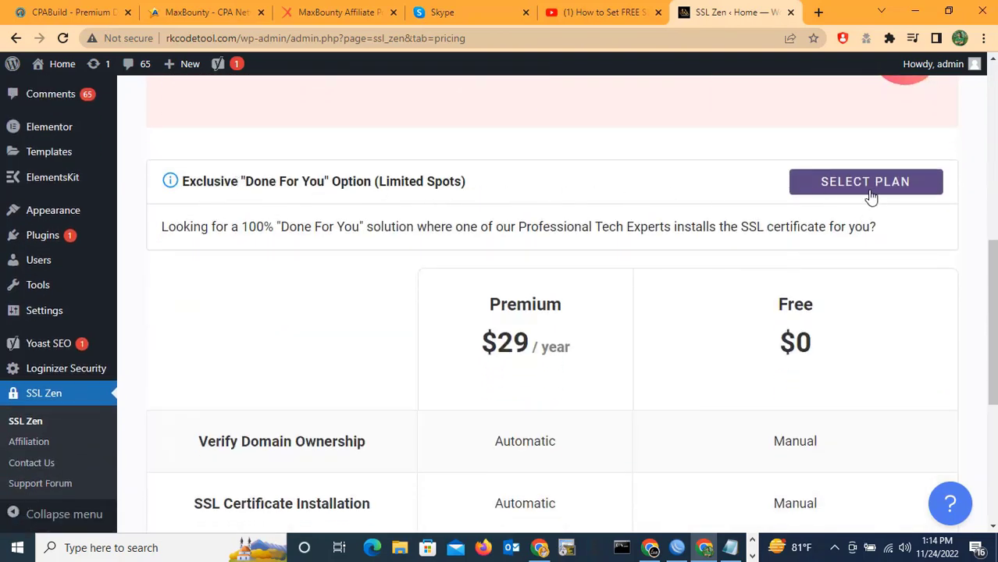
{"action": "scroll", "coordinate": [562, 352], "scroll_direction": "down", "scroll_amount": 2}
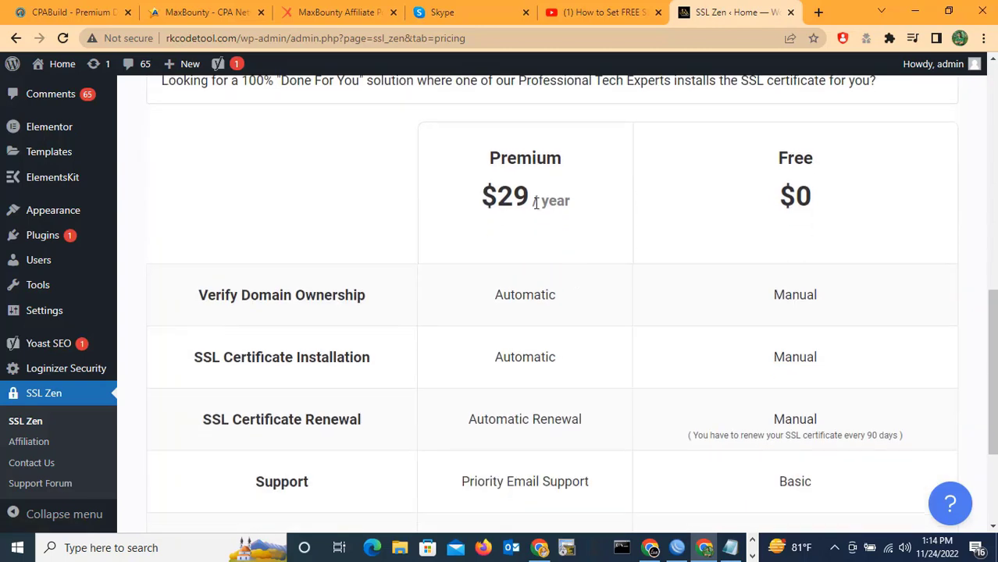
{"action": "scroll", "coordinate": [550, 367], "scroll_direction": "down", "scroll_amount": 2}
{"action": "scroll", "coordinate": [734, 320], "scroll_direction": "up", "scroll_amount": 3}
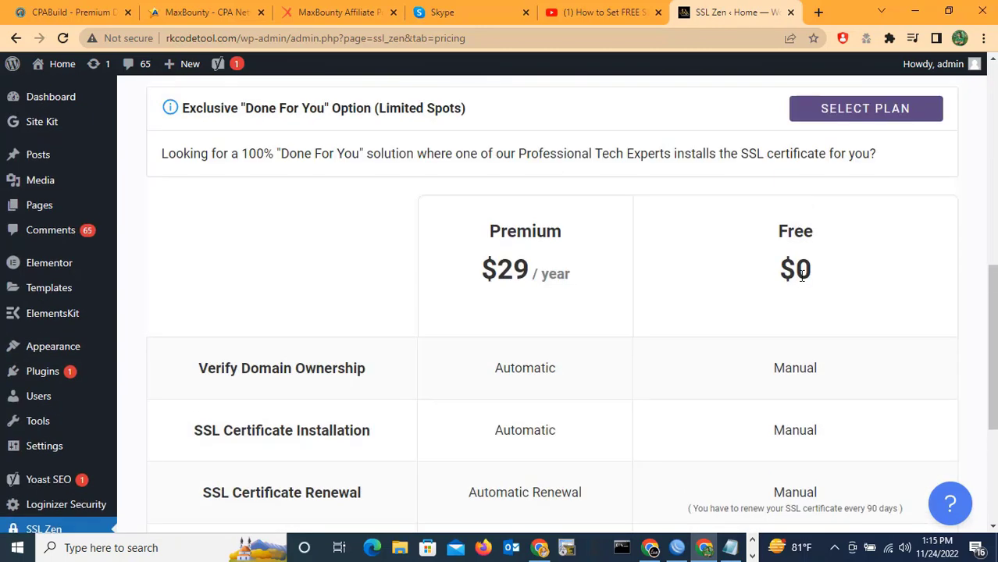
{"action": "scroll", "coordinate": [790, 348], "scroll_direction": "down", "scroll_amount": 3}
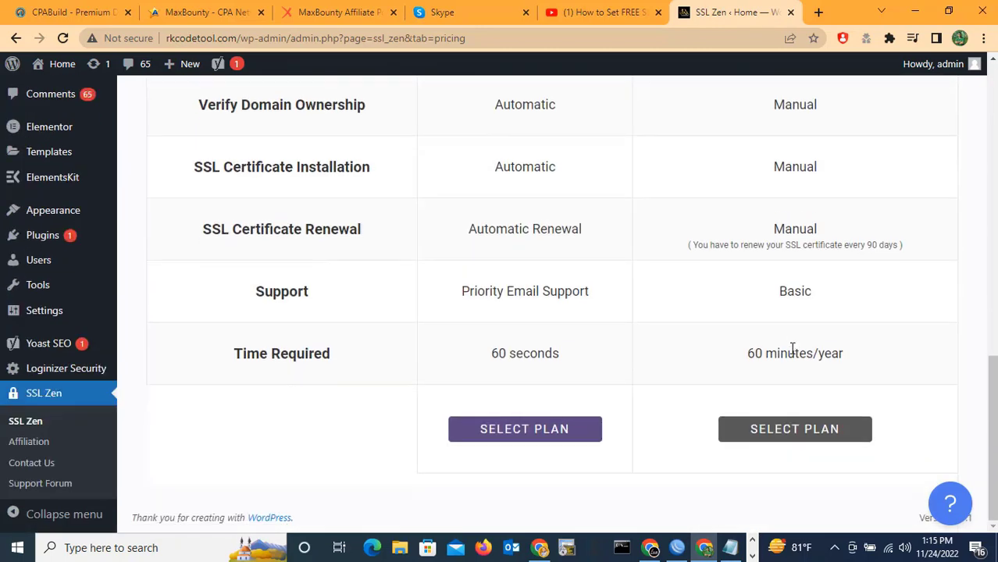
{"action": "left_click", "coordinate": [794, 431]}
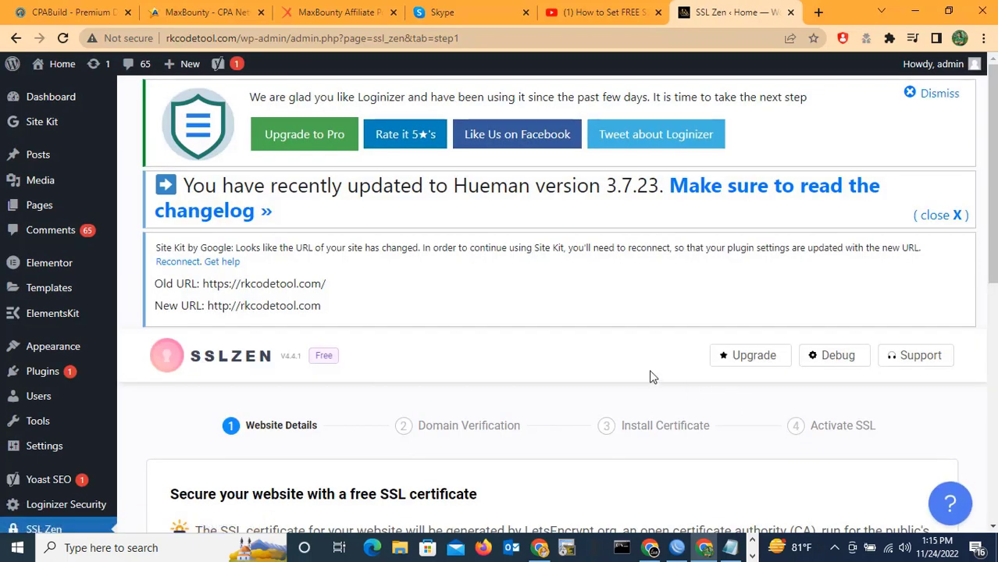
Include the www-prefixed domain, accept the Terms and Conditions, enter the contact e-mail, and continue.
{"action": "scroll", "coordinate": [653, 378], "scroll_direction": "down", "scroll_amount": 5}
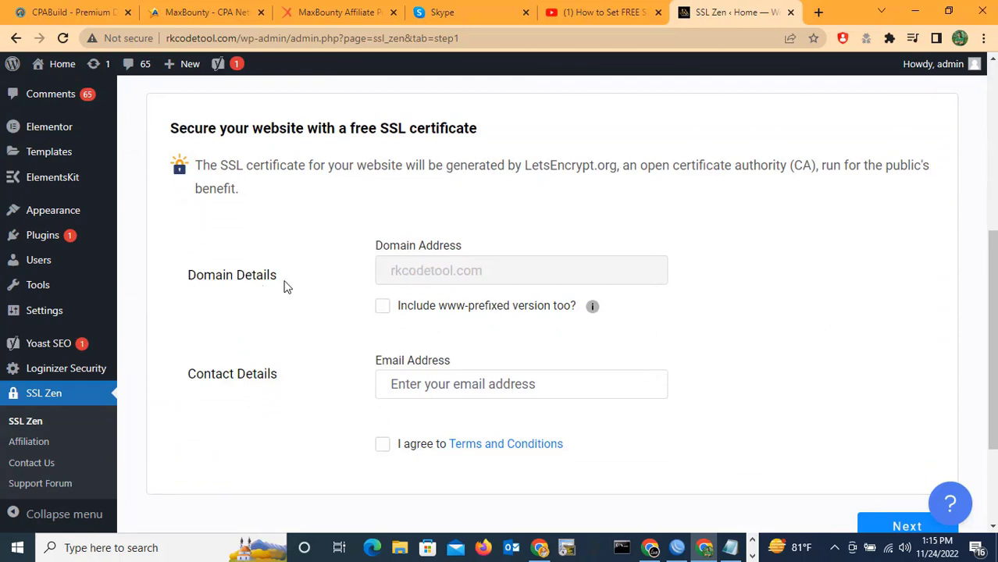
{"action": "left_click", "coordinate": [382, 306]}
{"action": "scroll", "coordinate": [515, 326], "scroll_direction": "down", "scroll_amount": 3}
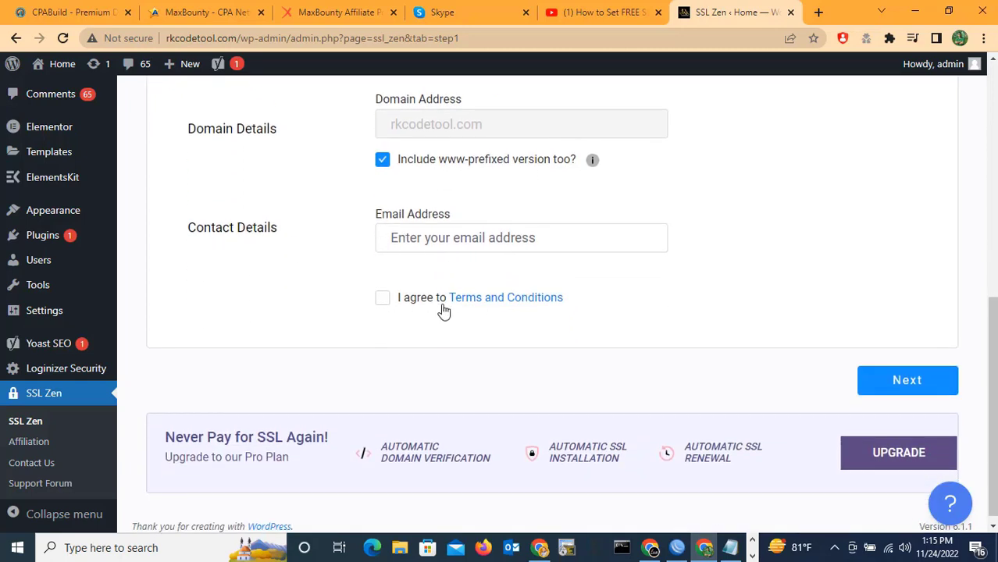
{"action": "left_click", "coordinate": [382, 303]}
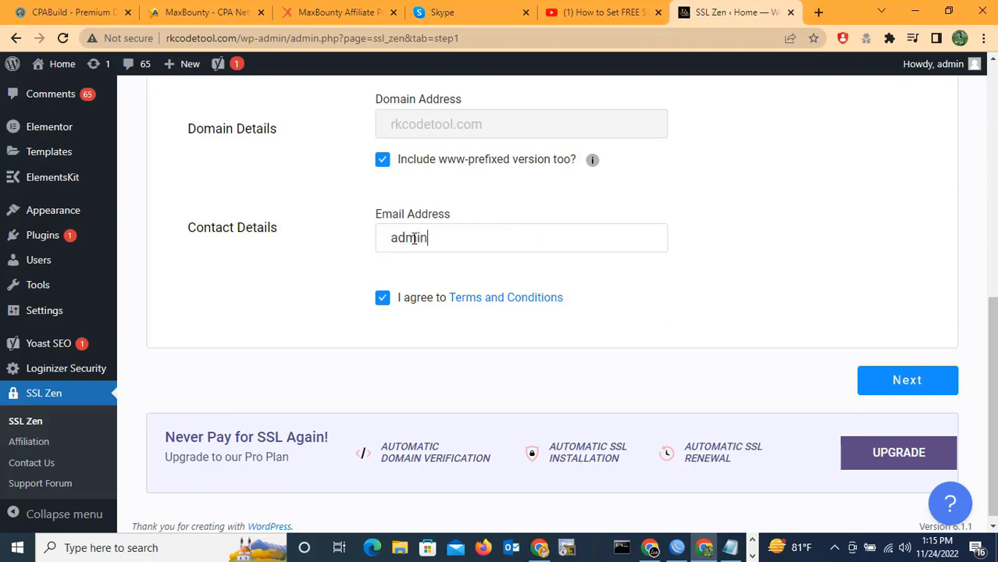
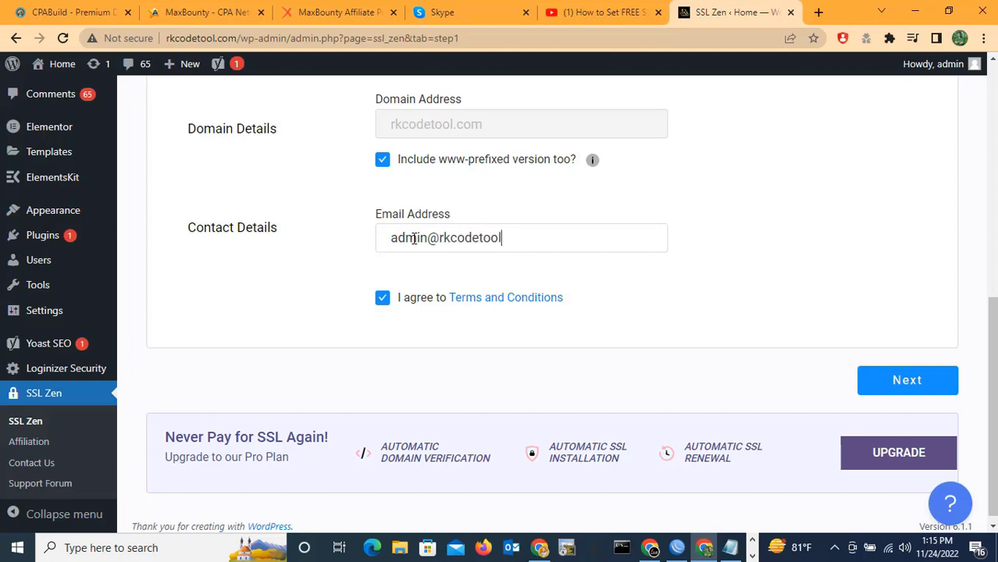
{"action": "left_click", "coordinate": [896, 389]}
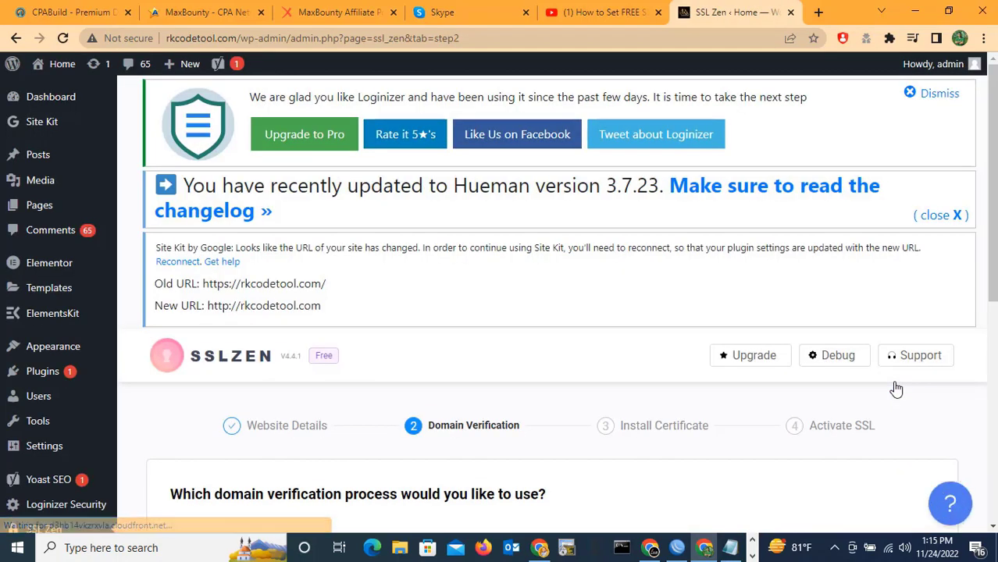
Choose HTTP domain verification and advance to its step.
{"action": "scroll", "coordinate": [531, 319], "scroll_direction": "down", "scroll_amount": 2}
{"action": "scroll", "coordinate": [594, 372], "scroll_direction": "down", "scroll_amount": 4}
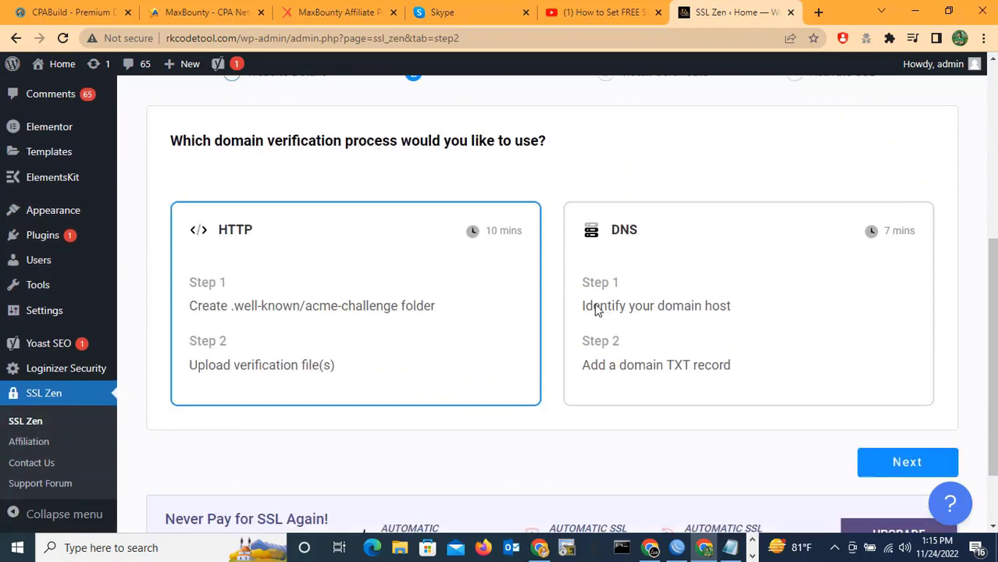
{"action": "scroll", "coordinate": [235, 212], "scroll_direction": "up", "scroll_amount": 2}
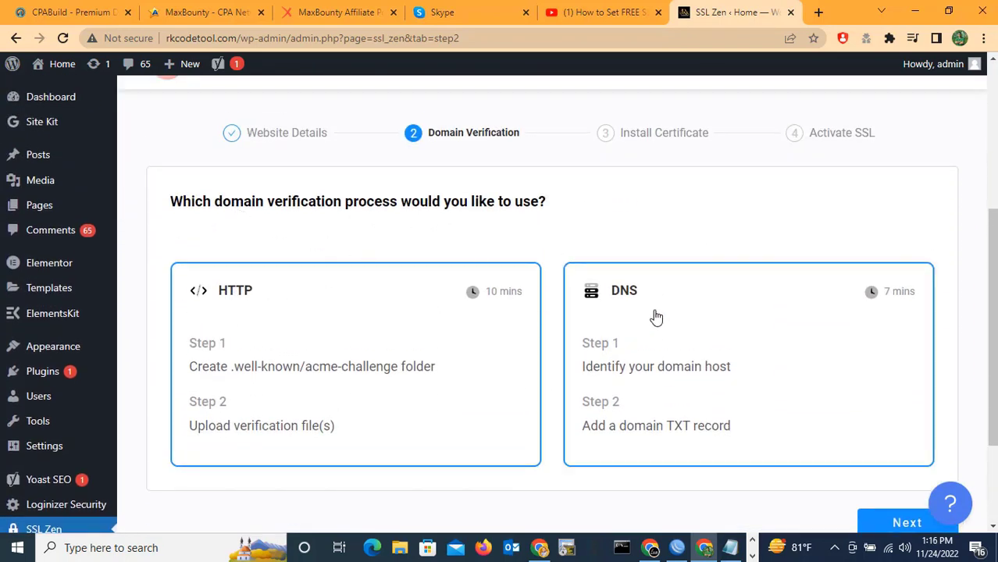
{"action": "scroll", "coordinate": [656, 320], "scroll_direction": "down", "scroll_amount": 2}
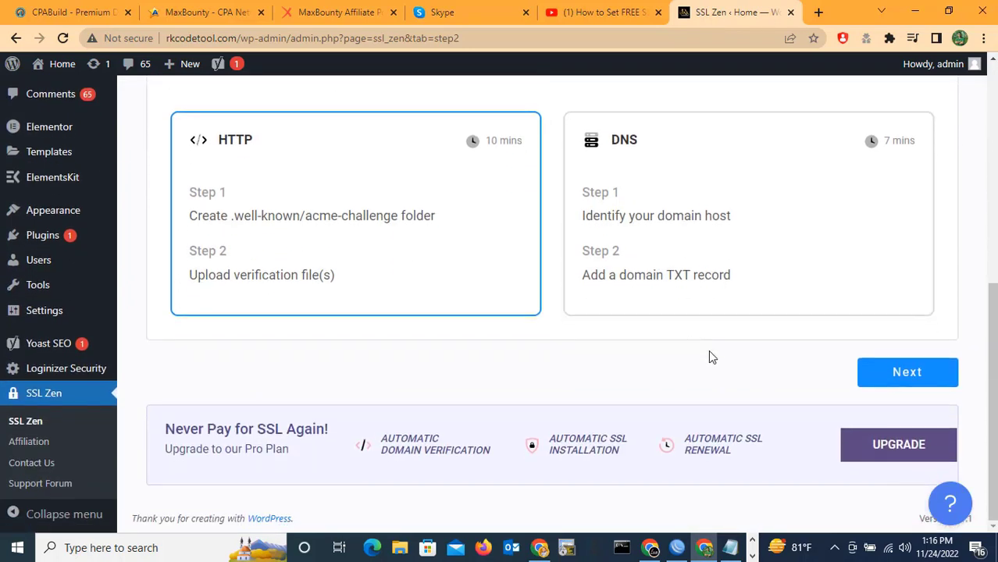
{"action": "left_click", "coordinate": [901, 374]}
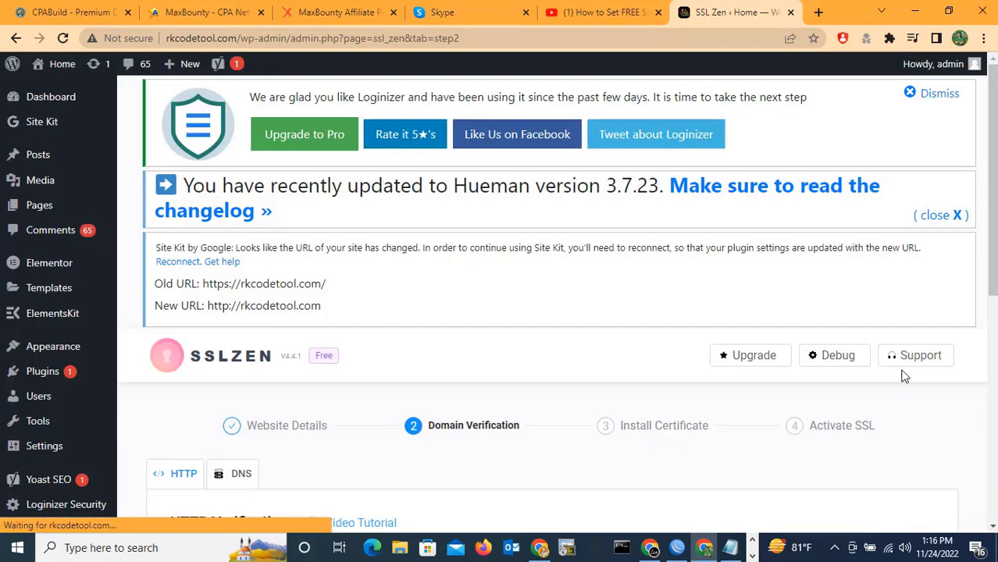
Download verification File 1 and File 2.
{"action": "scroll", "coordinate": [617, 311], "scroll_direction": "down", "scroll_amount": 2}
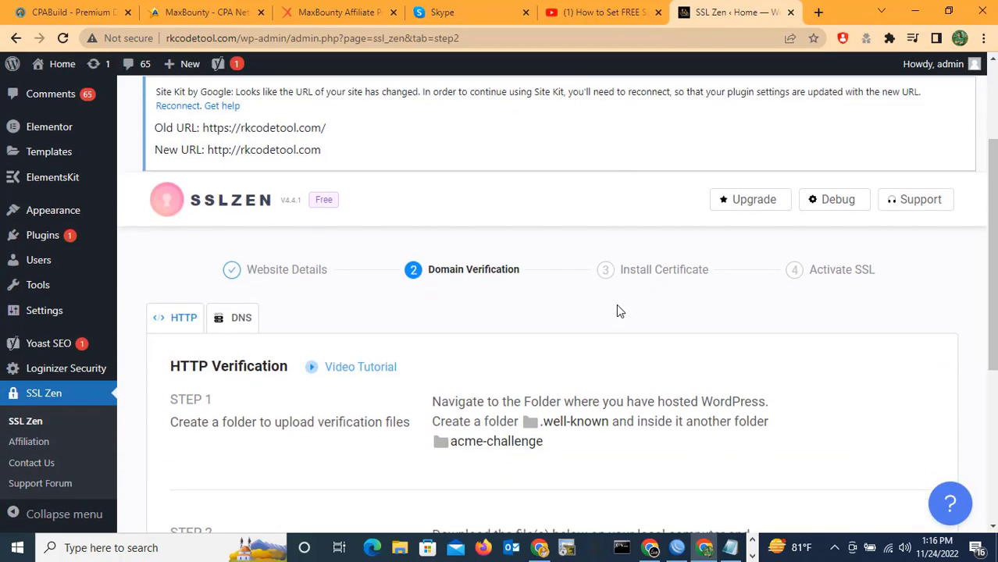
{"action": "scroll", "coordinate": [617, 311], "scroll_direction": "down", "scroll_amount": 3}
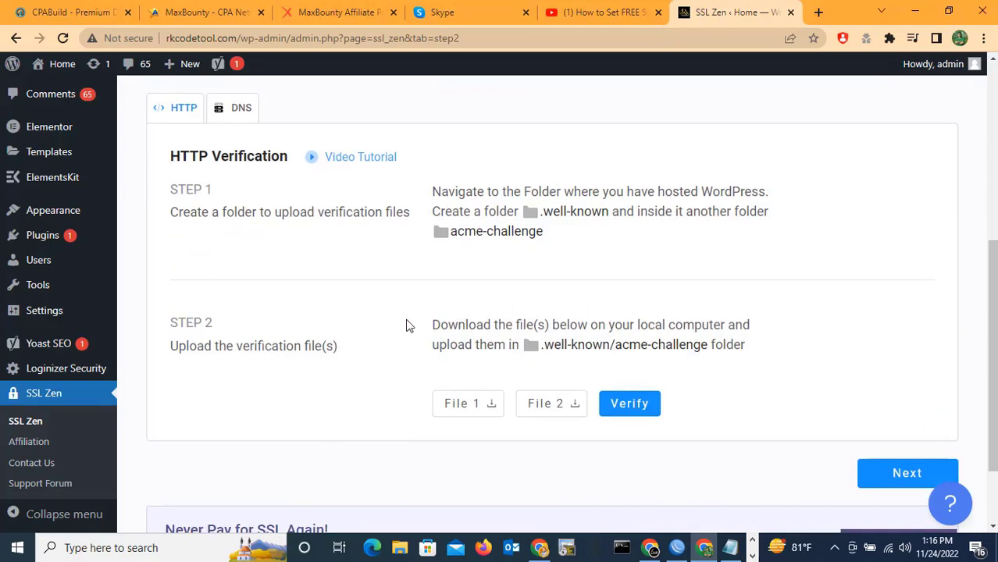
{"action": "scroll", "coordinate": [406, 325], "scroll_direction": "up", "scroll_amount": 3}
{"action": "scroll", "coordinate": [368, 296], "scroll_direction": "down", "scroll_amount": 3}
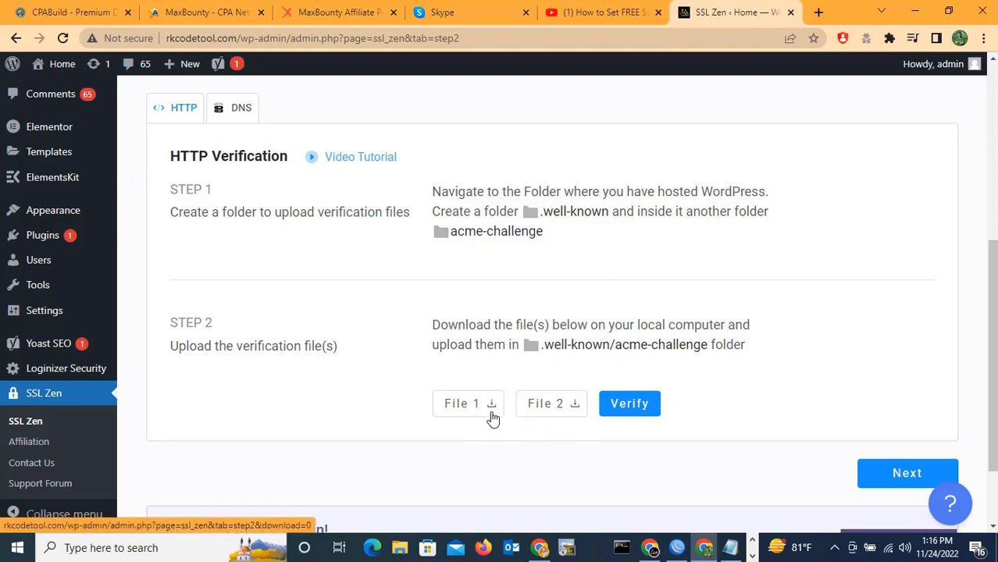
{"action": "left_click", "coordinate": [472, 411]}
{"action": "left_click", "coordinate": [557, 411]}
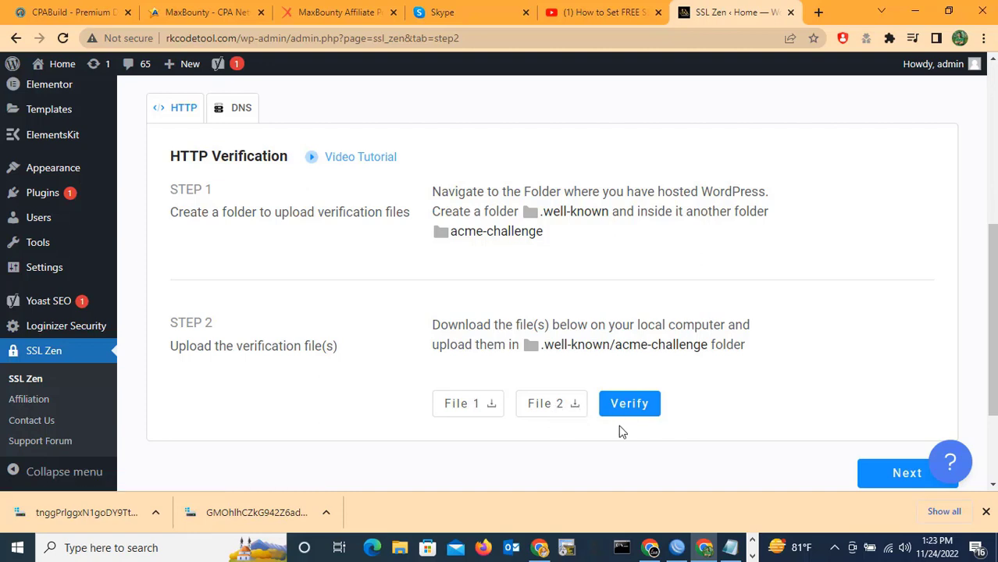
Open rkcodetool.com/cpanel in a new browser tab.
{"action": "left_click", "coordinate": [818, 11]}
{"action": "left_click", "coordinate": [519, 38]}
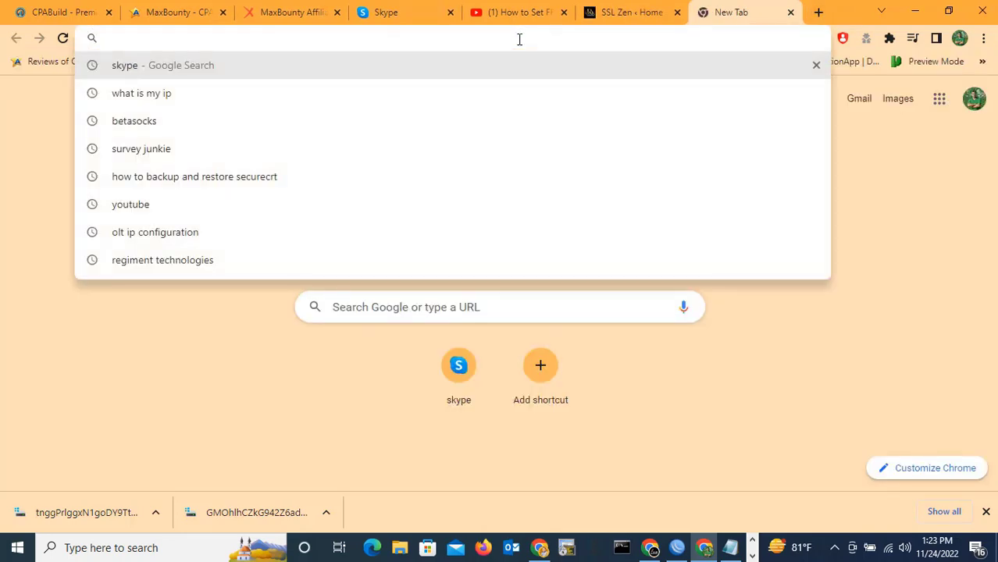
{"action": "type", "text": "rkcodetool.com"}
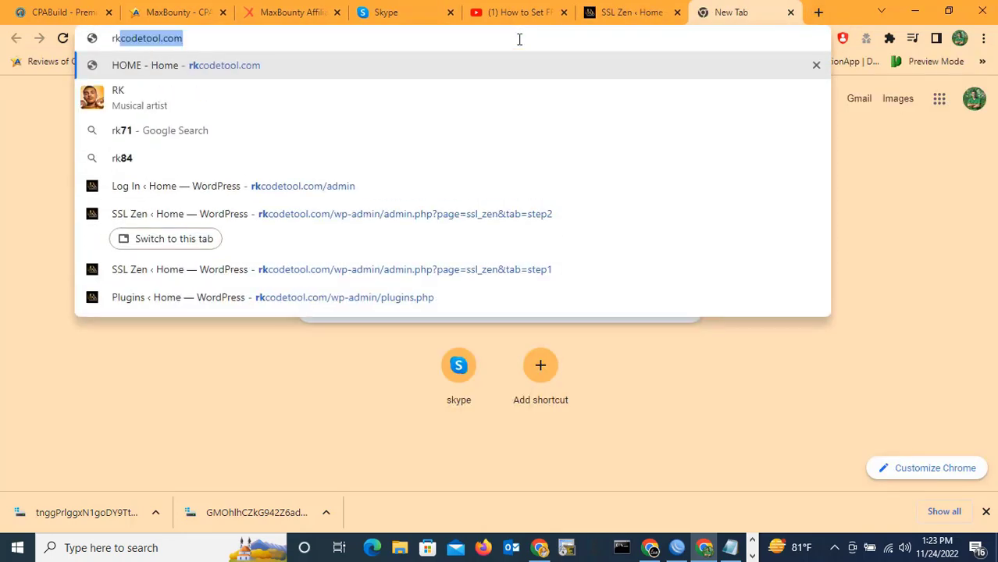
{"action": "key", "text": "Right"}
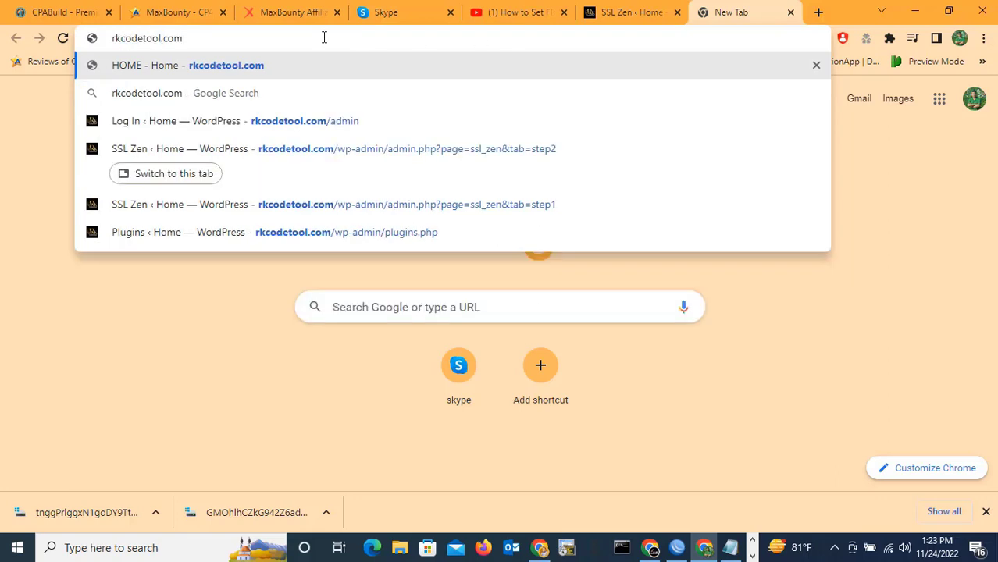
{"action": "type", "text": "/"}
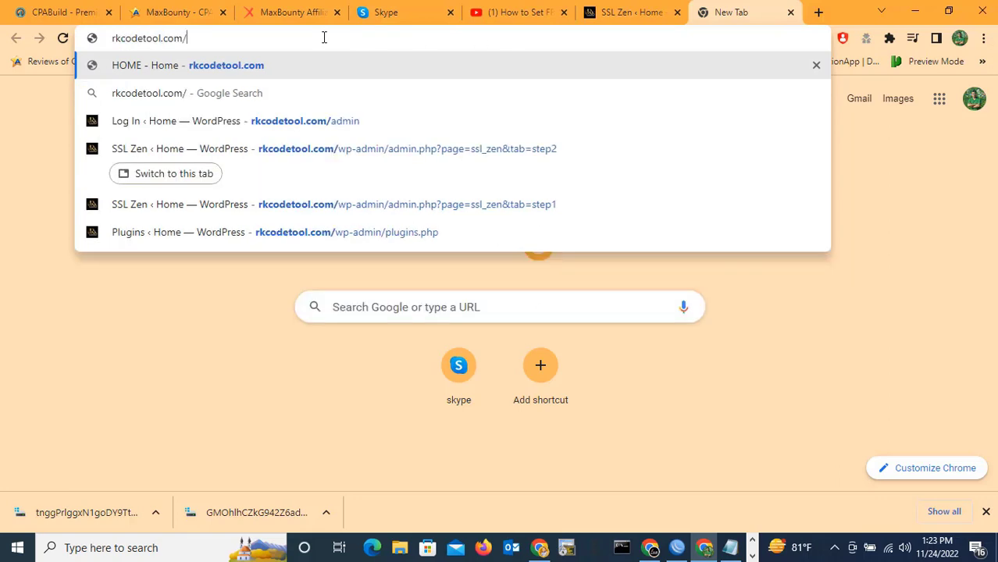
{"action": "type", "text": "c"}
{"action": "type", "text": "panel"}
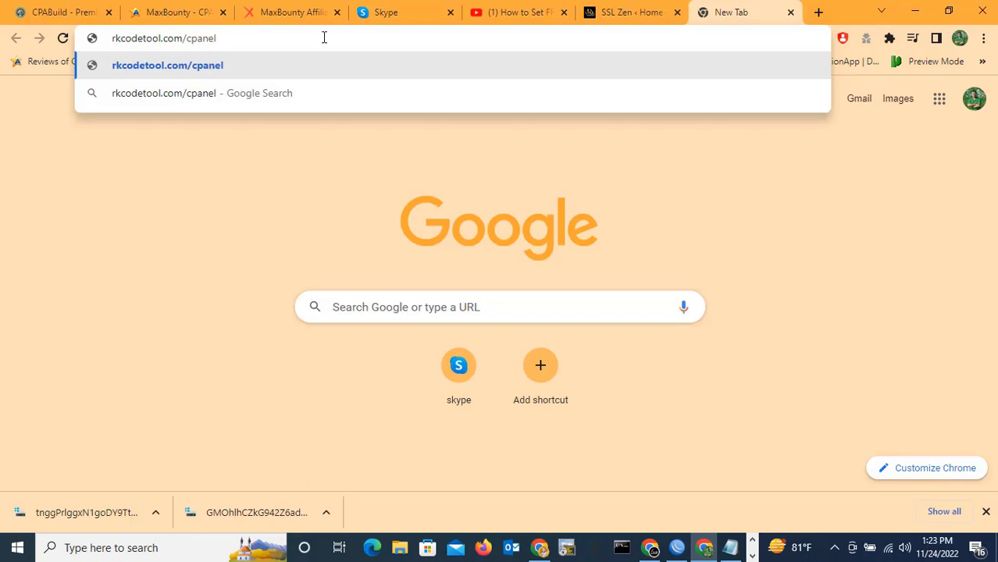
{"action": "key", "text": "Return"}
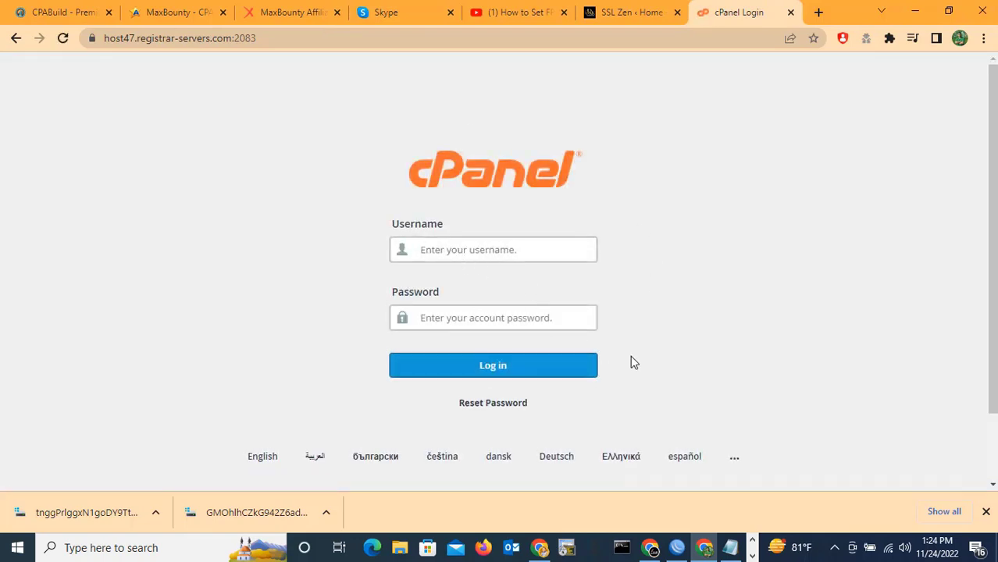
Fill in the cPanel username and password from the Notepad notes and log in.
{"action": "left_click", "coordinate": [731, 548]}
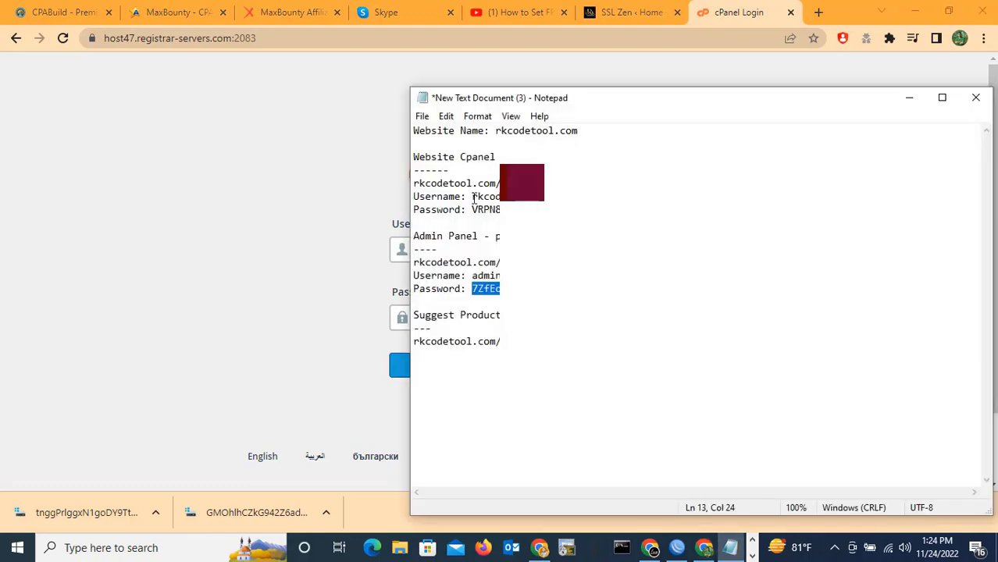
{"action": "double_click", "coordinate": [485, 196]}
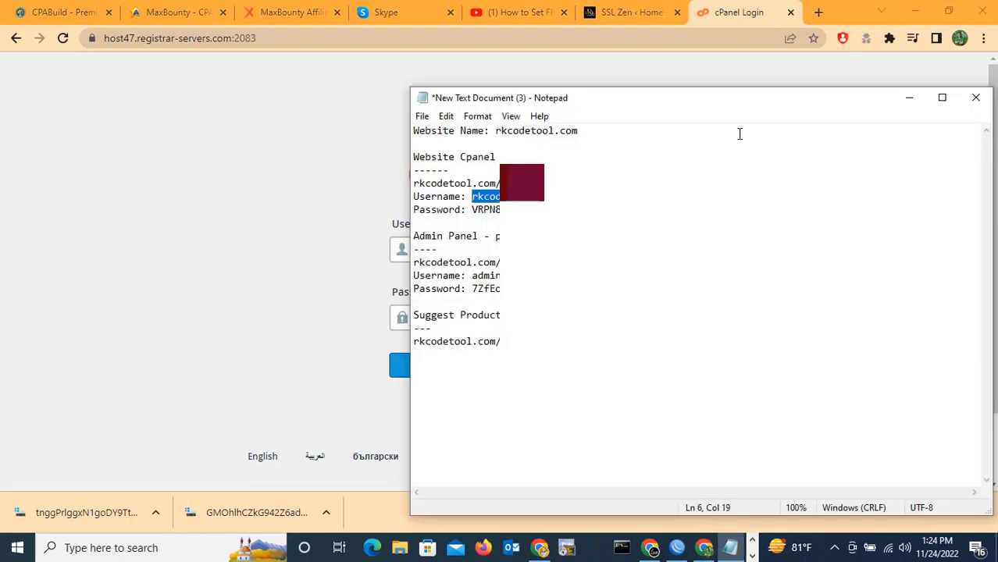
{"action": "left_click", "coordinate": [741, 11]}
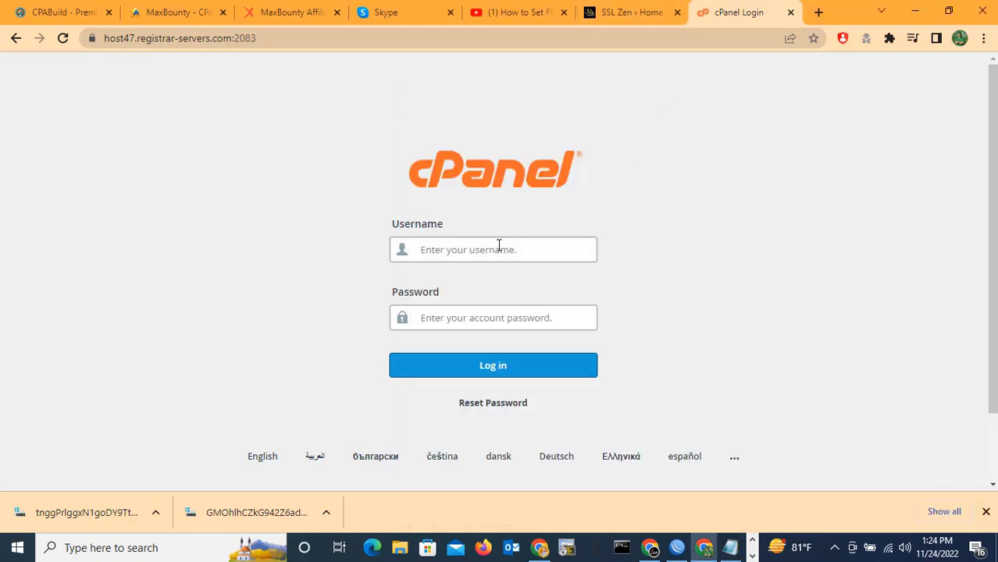
{"action": "key", "text": "alt+Tab"}
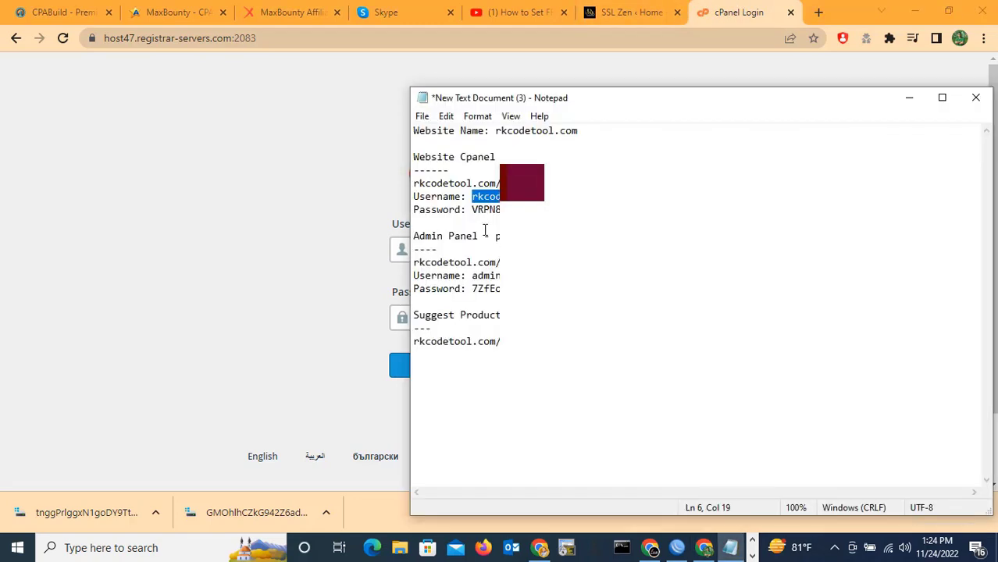
{"action": "double_click", "coordinate": [474, 210]}
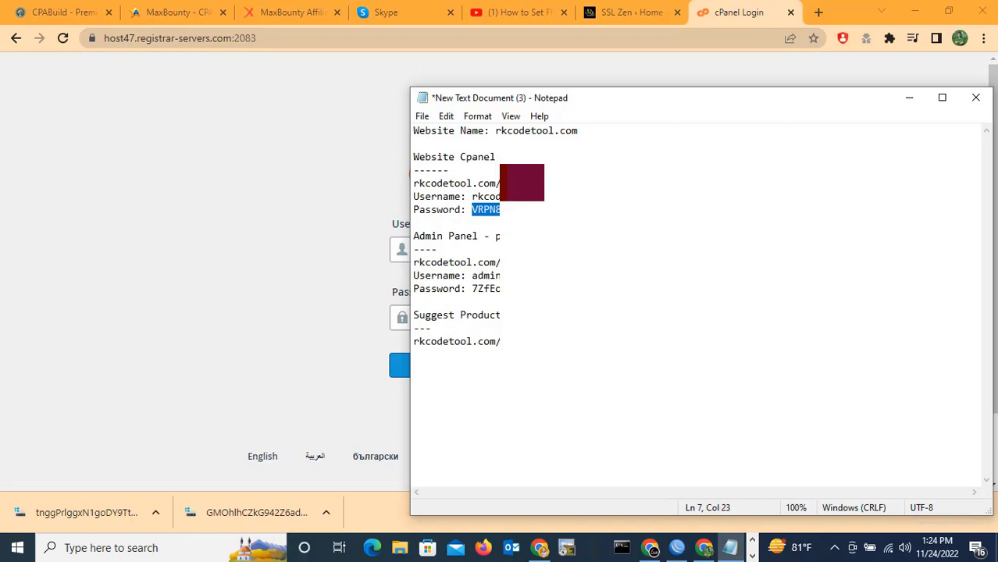
{"action": "right_click", "coordinate": [505, 205]}
{"action": "left_click", "coordinate": [546, 251]}
{"action": "key", "text": "alt+Tab"}
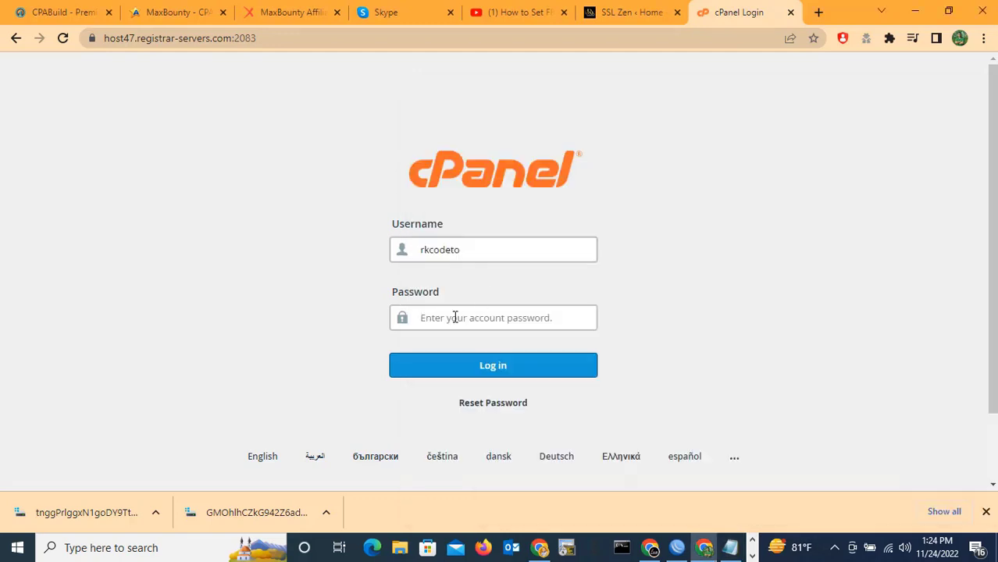
{"action": "left_click", "coordinate": [454, 317]}
{"action": "key", "text": "ctrl+v"}
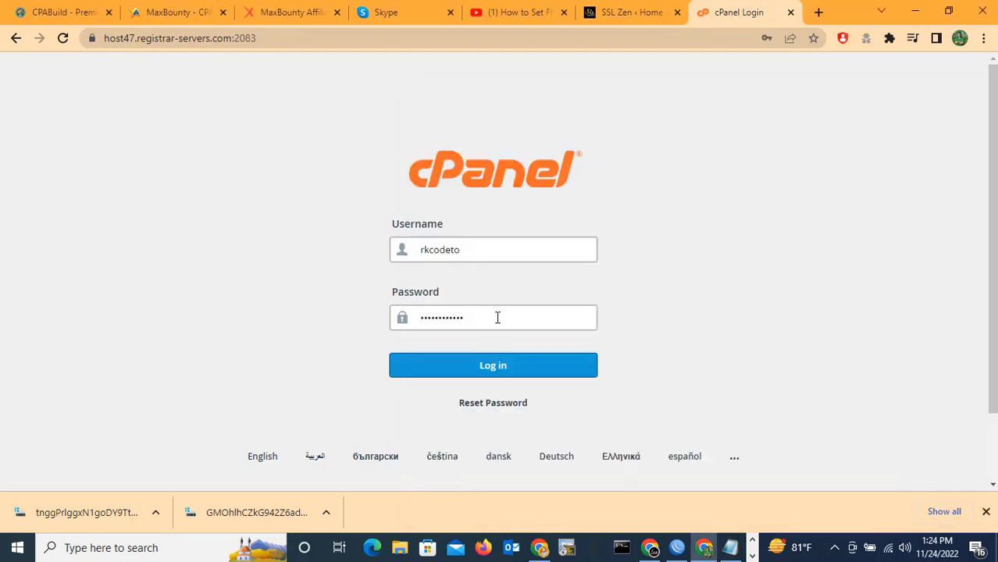
{"action": "left_click", "coordinate": [497, 369]}
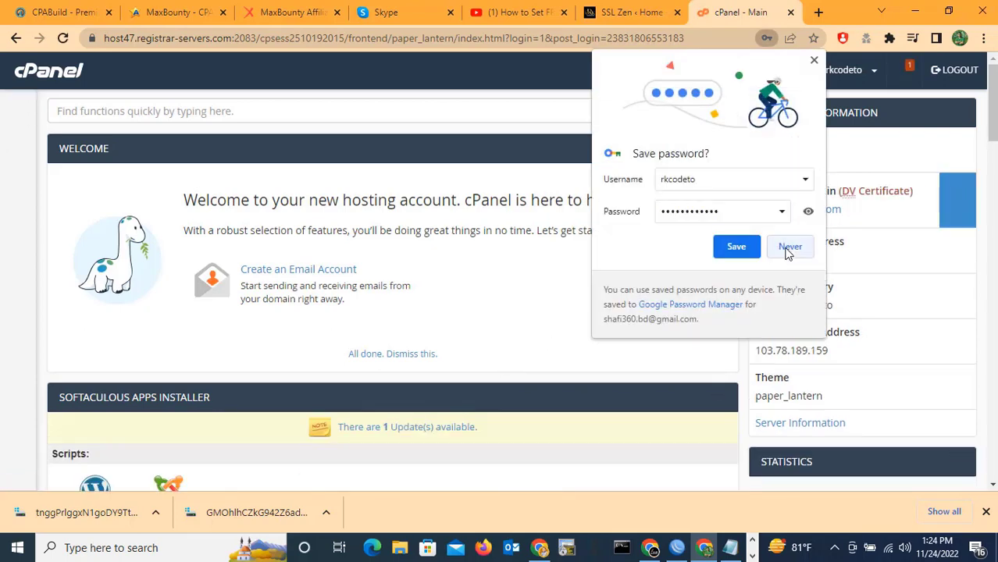
Decline saving the password and open public_html/.well-known/acme-challenge in File Manager.
{"action": "left_click", "coordinate": [787, 248]}
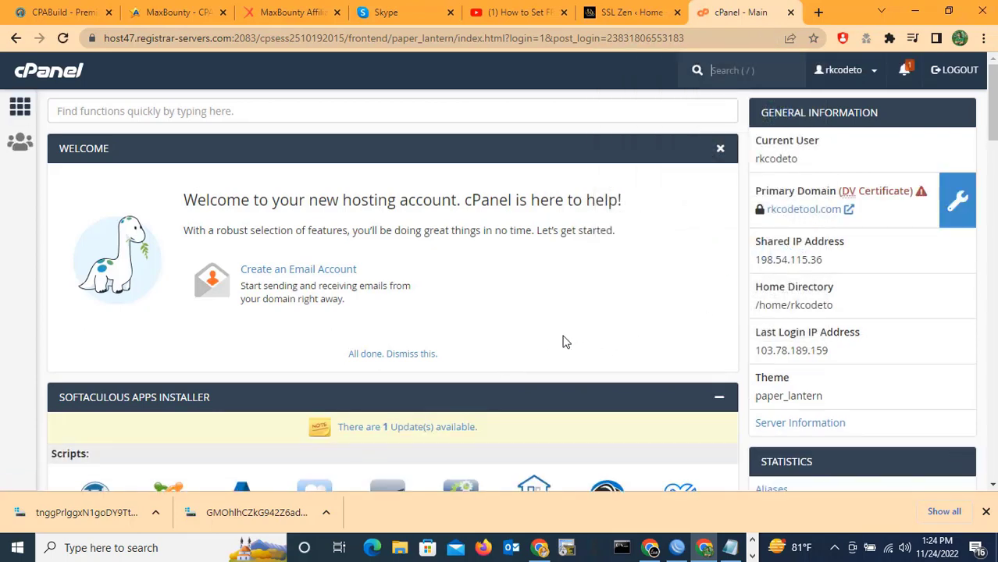
{"action": "scroll", "coordinate": [262, 319], "scroll_direction": "down", "scroll_amount": 1}
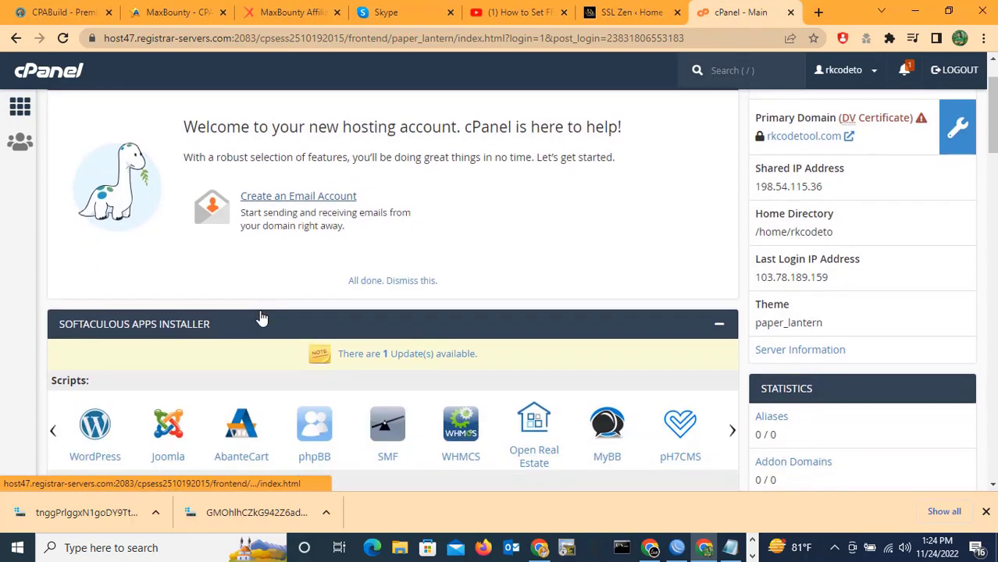
{"action": "scroll", "coordinate": [263, 319], "scroll_direction": "down", "scroll_amount": 7}
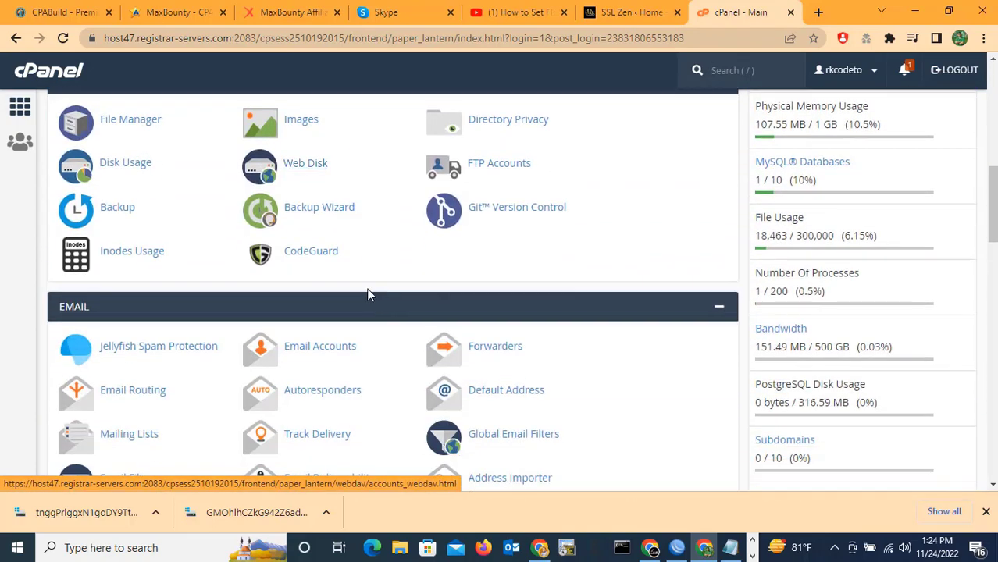
{"action": "left_click", "coordinate": [124, 123]}
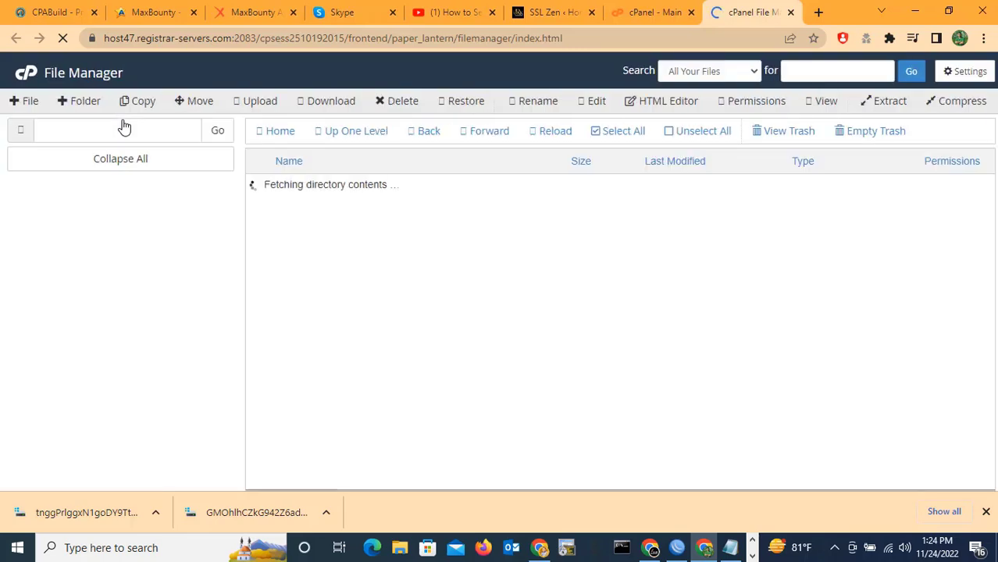
{"action": "scroll", "coordinate": [117, 398], "scroll_direction": "down", "scroll_amount": 1}
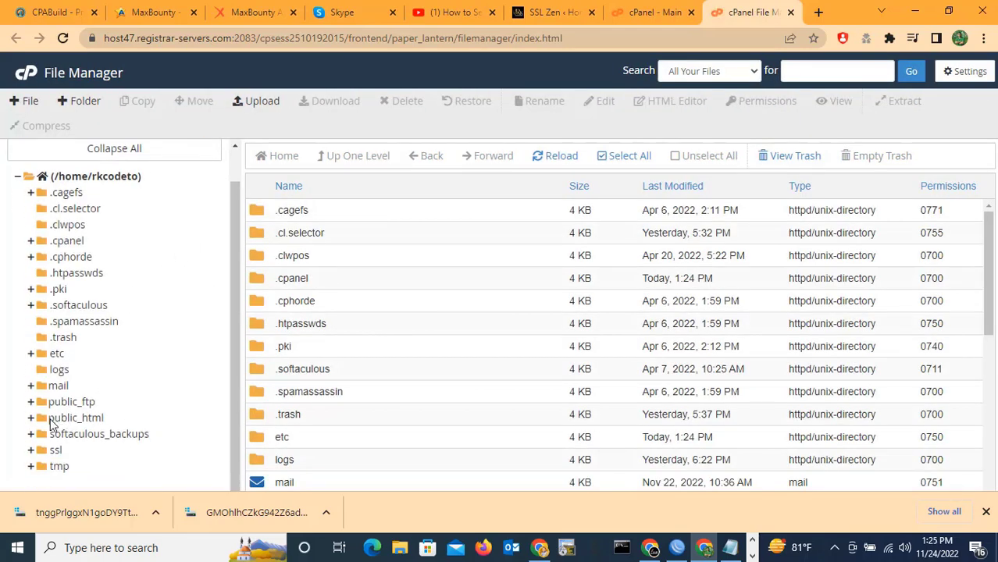
{"action": "left_click", "coordinate": [75, 419]}
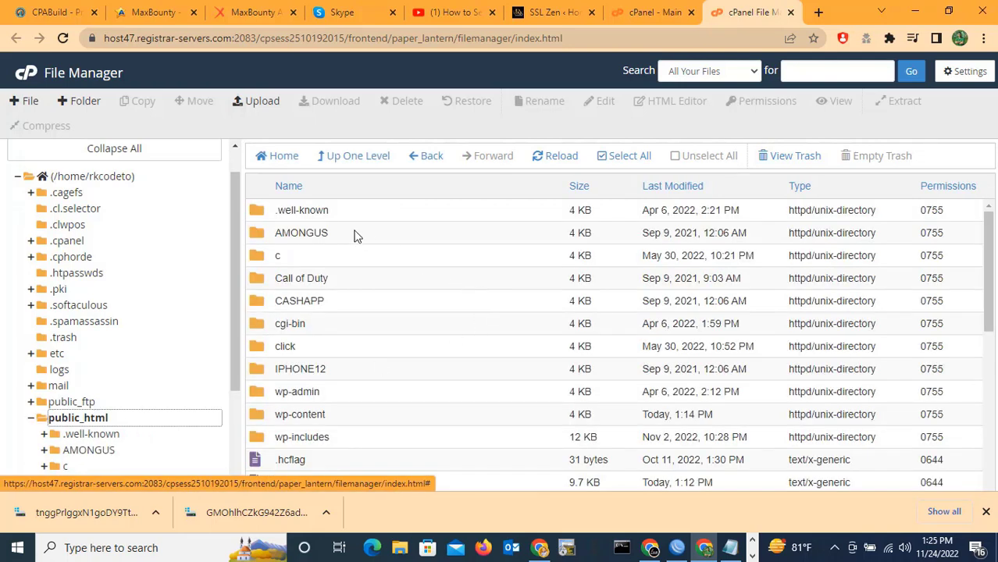
{"action": "double_click", "coordinate": [310, 210]}
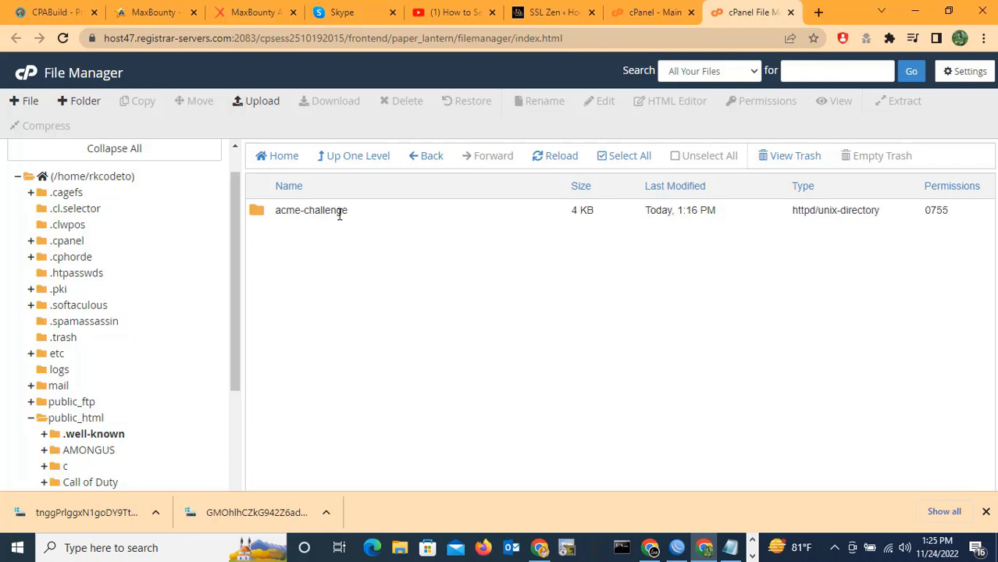
{"action": "double_click", "coordinate": [352, 214]}
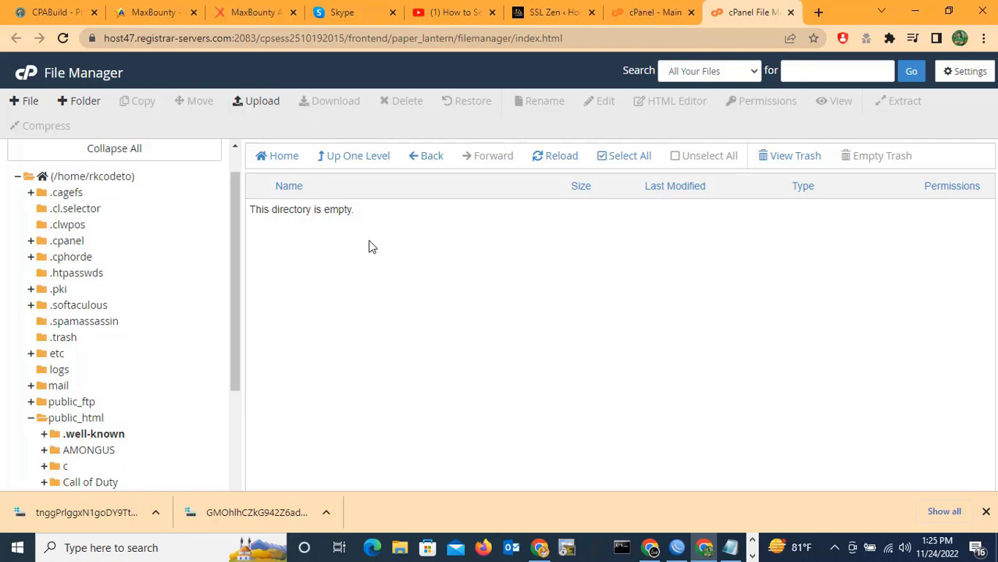
Upload the first verification file from Downloads into acme-challenge.
{"action": "left_click", "coordinate": [262, 103]}
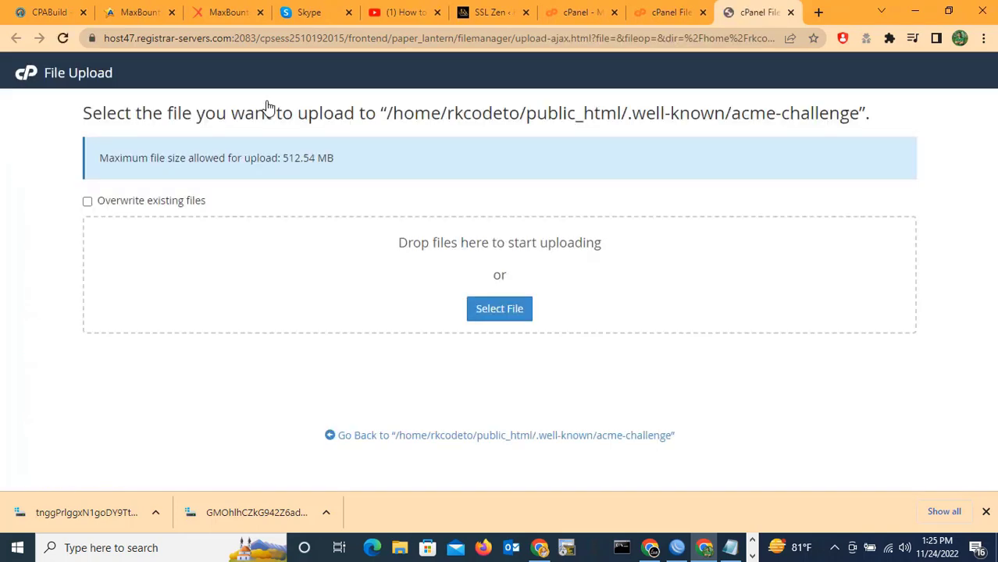
{"action": "left_click", "coordinate": [496, 311]}
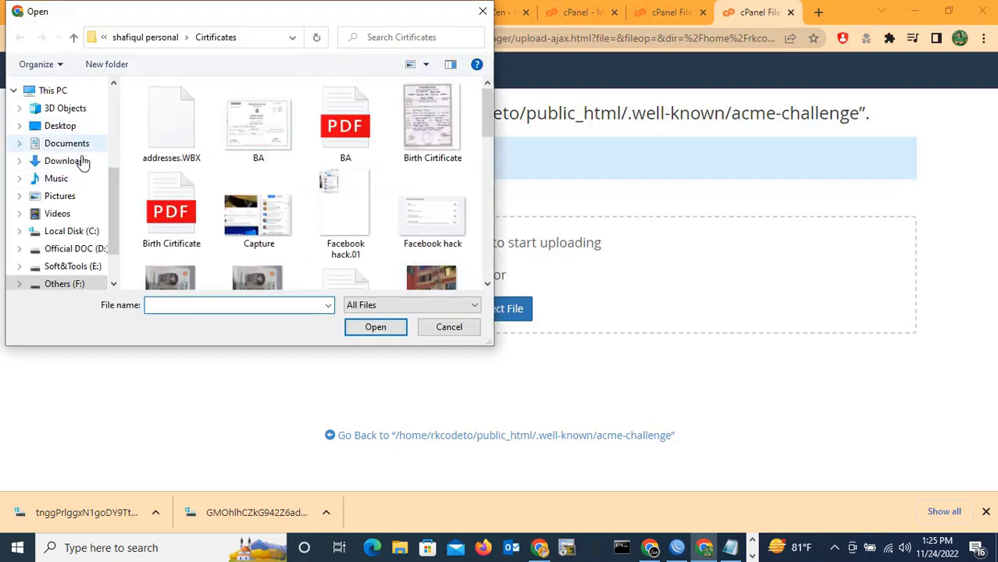
{"action": "scroll", "coordinate": [70, 168], "scroll_direction": "up", "scroll_amount": 4}
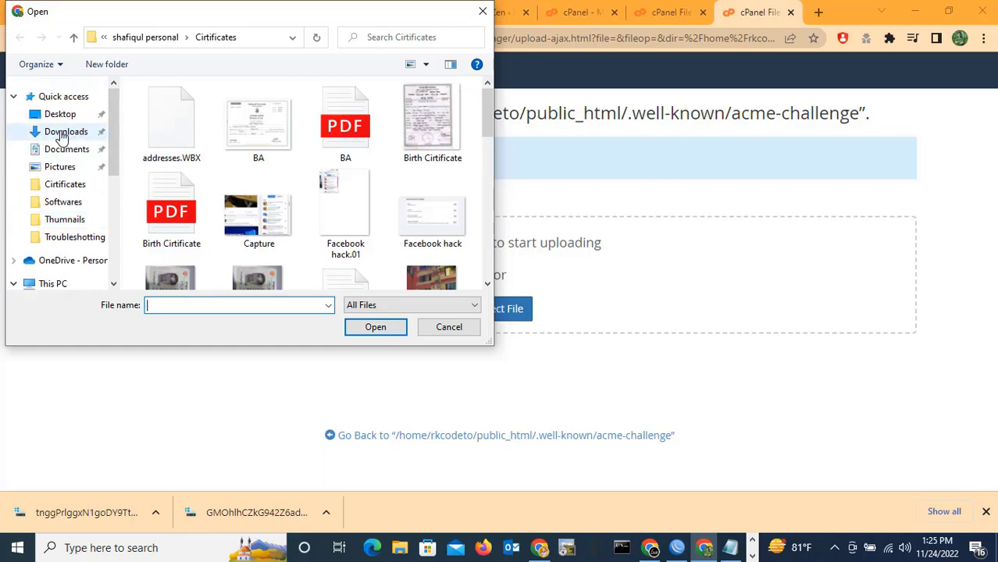
{"action": "left_click", "coordinate": [66, 132]}
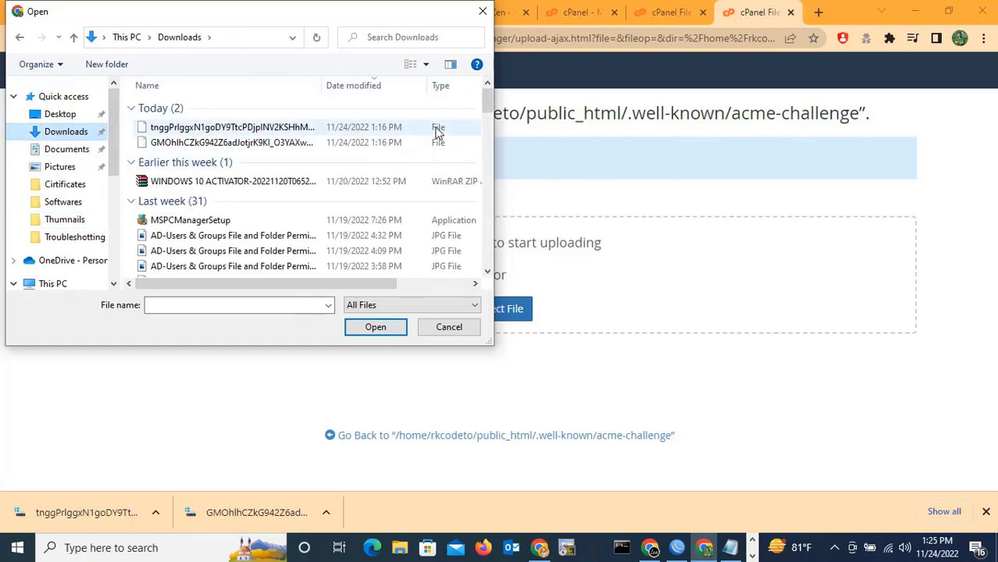
{"action": "left_click", "coordinate": [247, 130]}
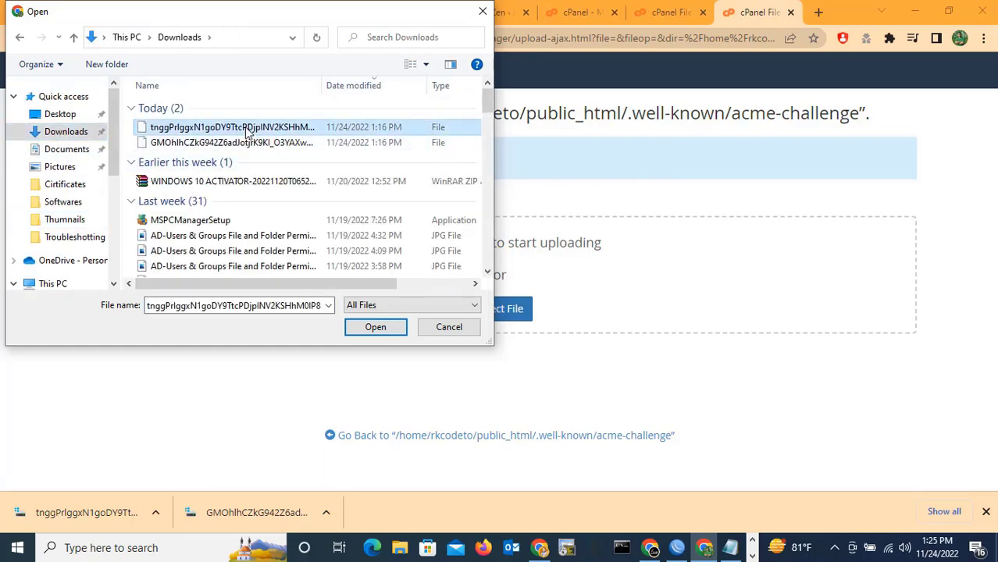
{"action": "left_click", "coordinate": [387, 330]}
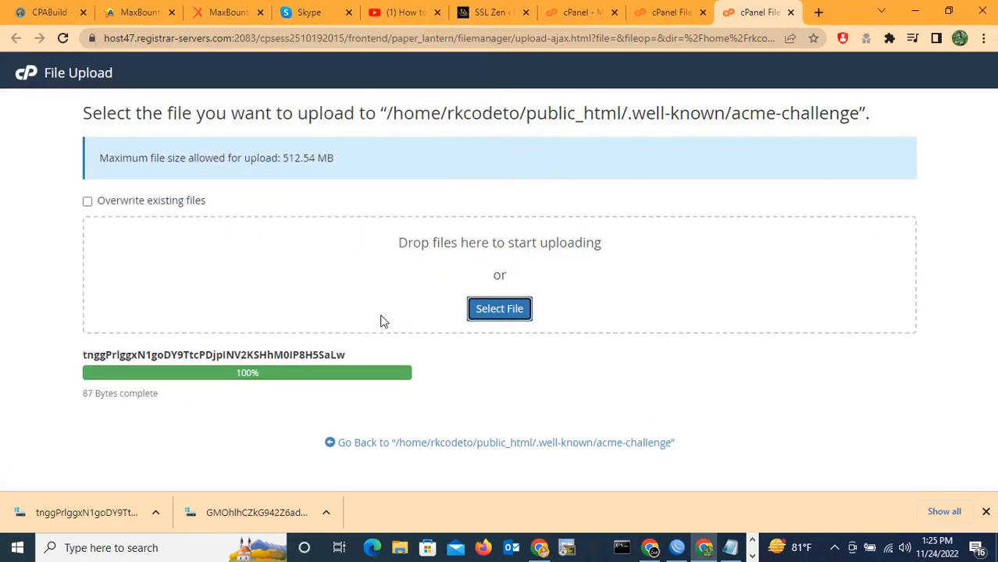
Upload the second verification file and return to the acme-challenge folder listing.
{"action": "left_click", "coordinate": [498, 310]}
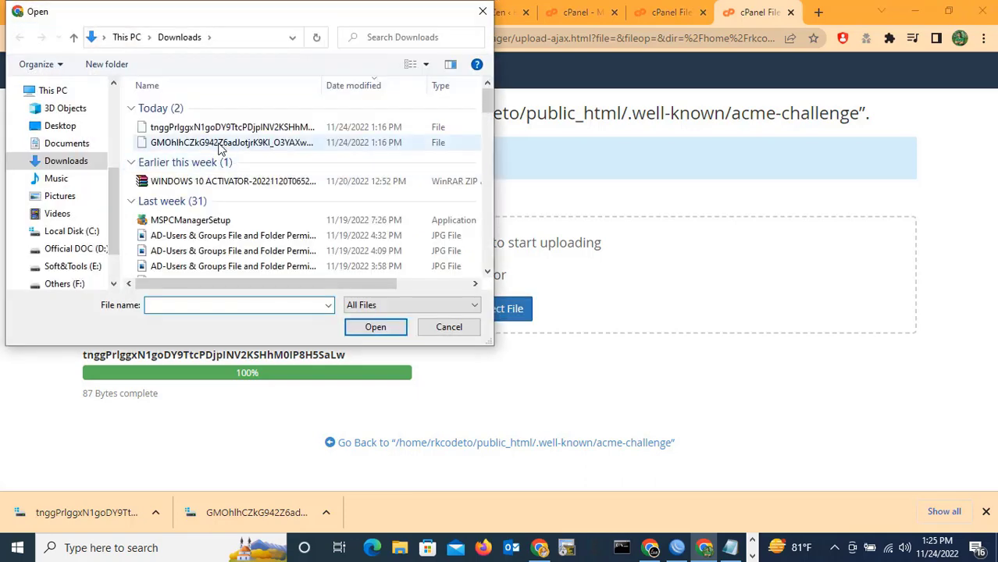
{"action": "left_click", "coordinate": [221, 144]}
{"action": "left_click", "coordinate": [375, 328]}
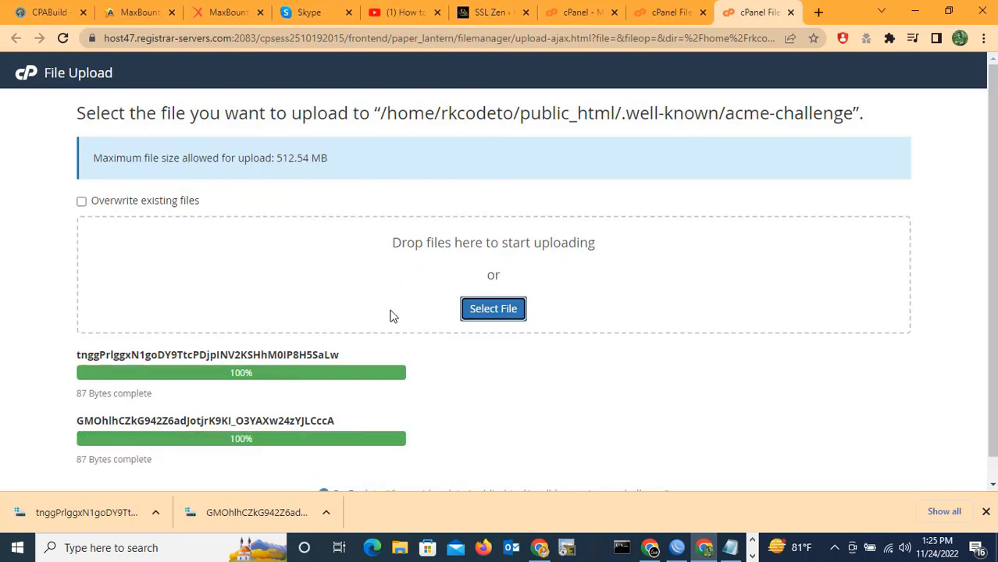
{"action": "left_click", "coordinate": [985, 512]}
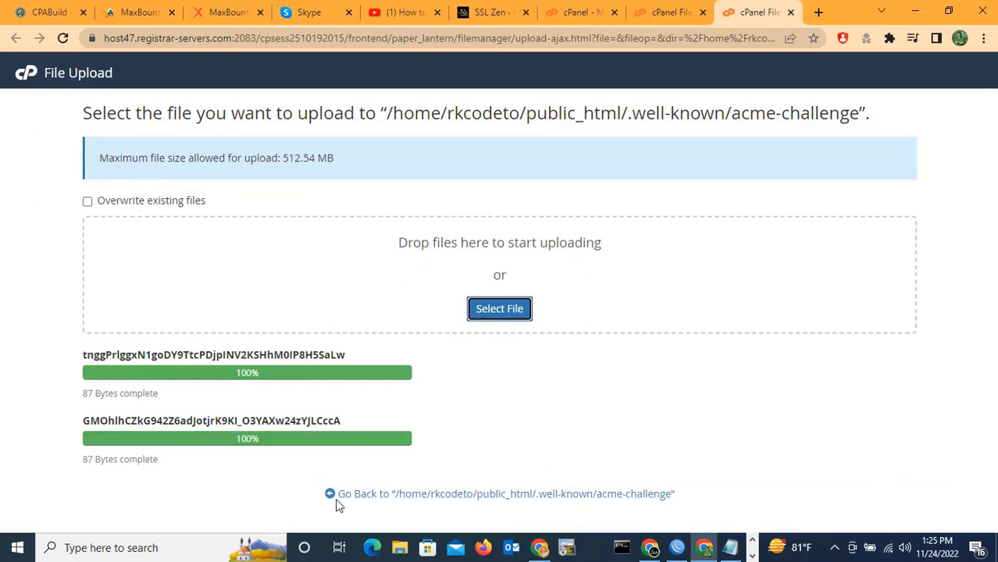
{"action": "left_click", "coordinate": [385, 498]}
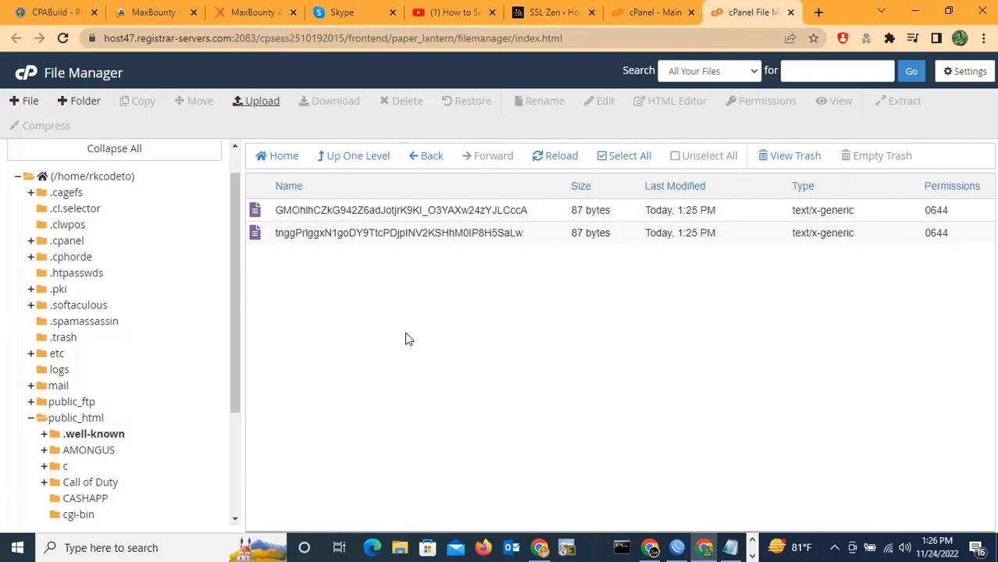
{"action": "left_click", "coordinate": [654, 12]}
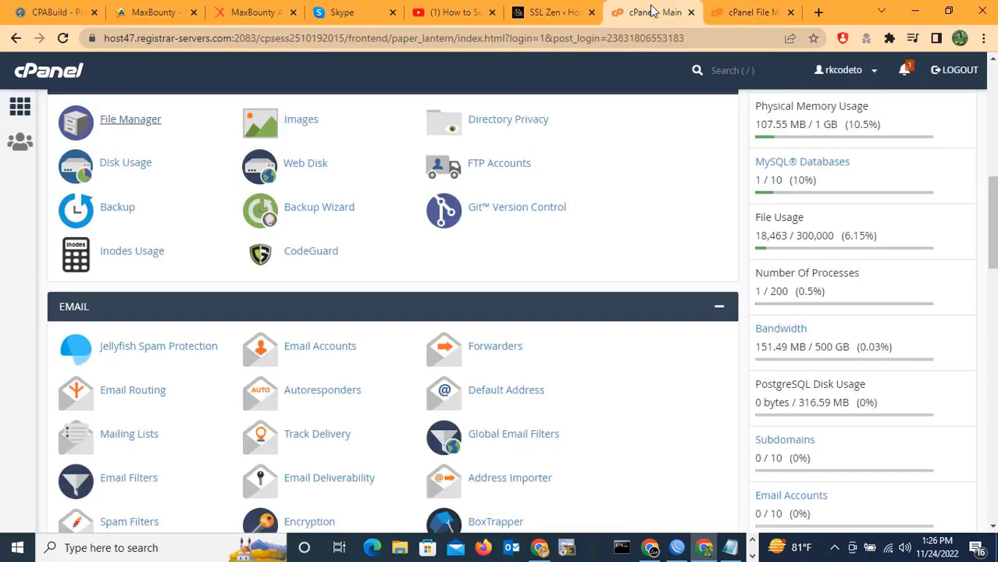
{"action": "left_click", "coordinate": [740, 8]}
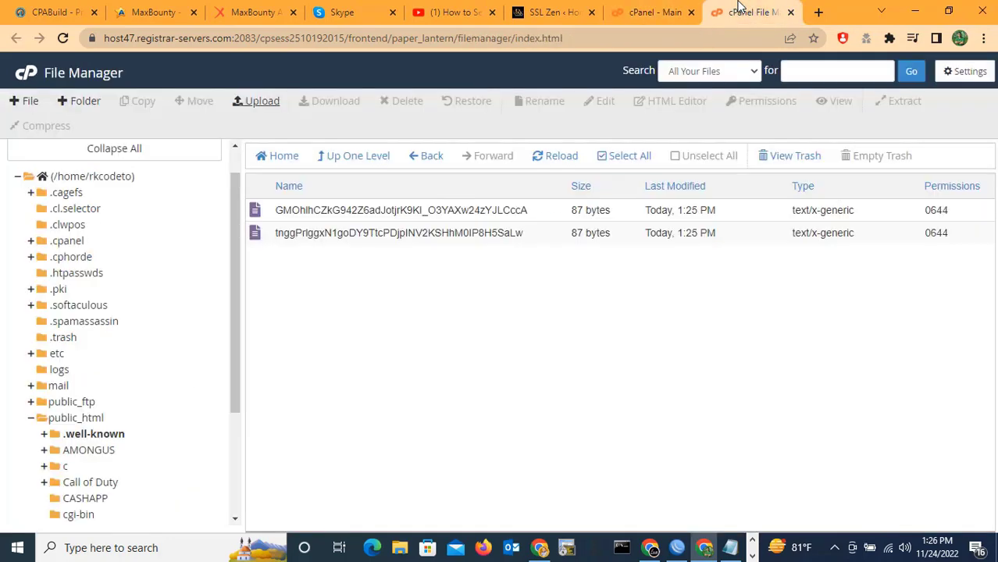
Run SSL Zen's HTTP domain verification and continue to the Install Certificate step.
{"action": "left_click", "coordinate": [548, 12]}
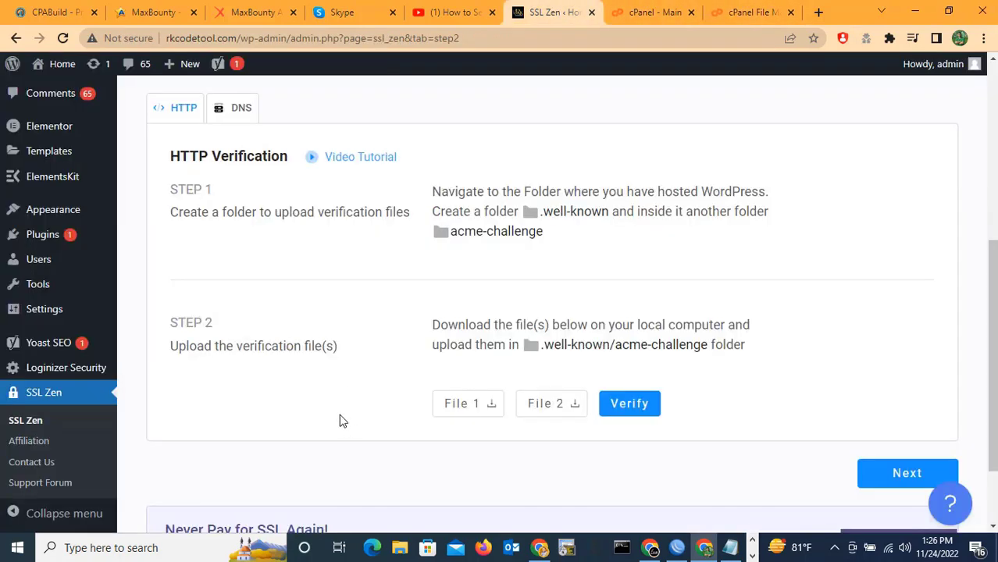
{"action": "left_click", "coordinate": [629, 407]}
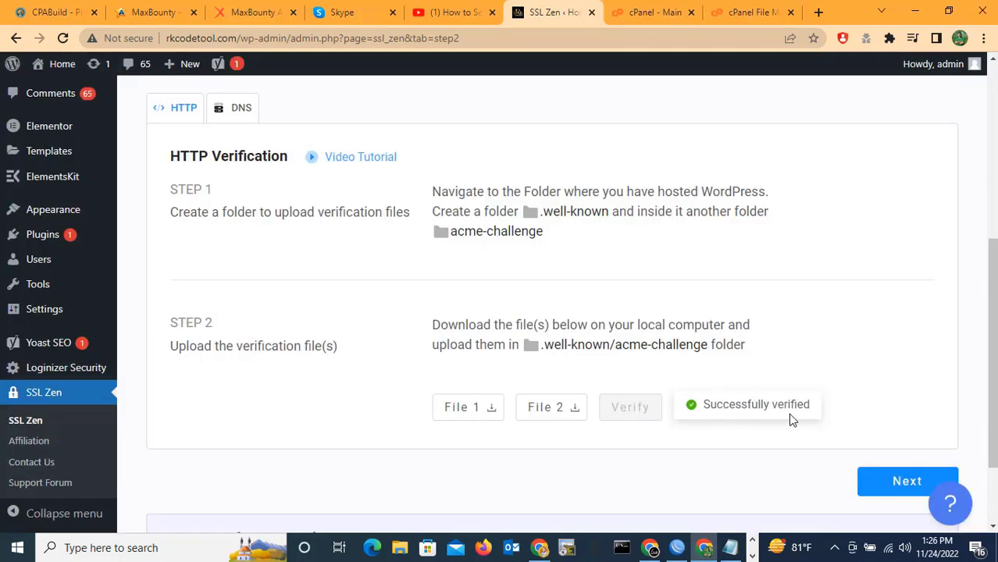
{"action": "left_click", "coordinate": [898, 484]}
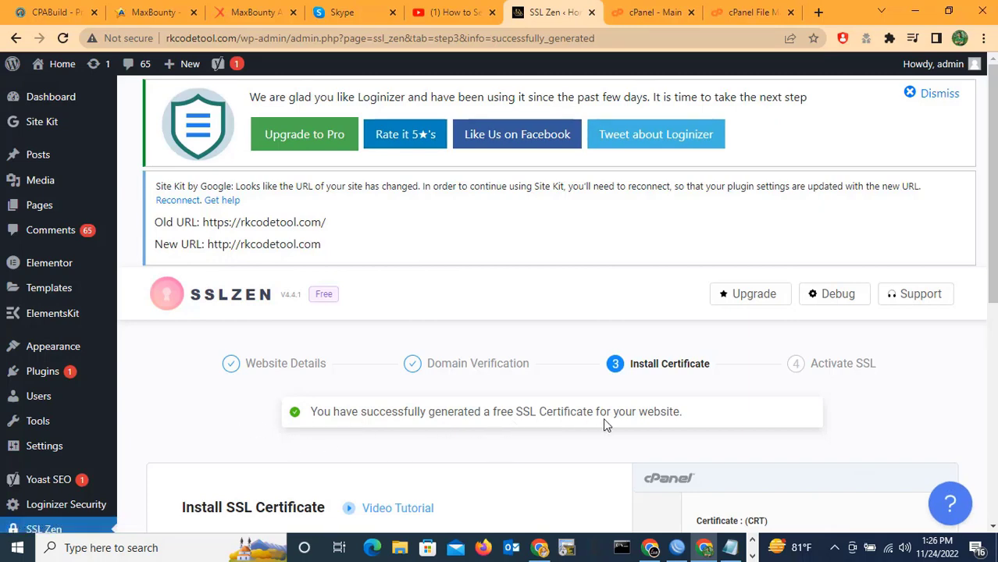
{"action": "scroll", "coordinate": [647, 432], "scroll_direction": "down", "scroll_amount": 5}
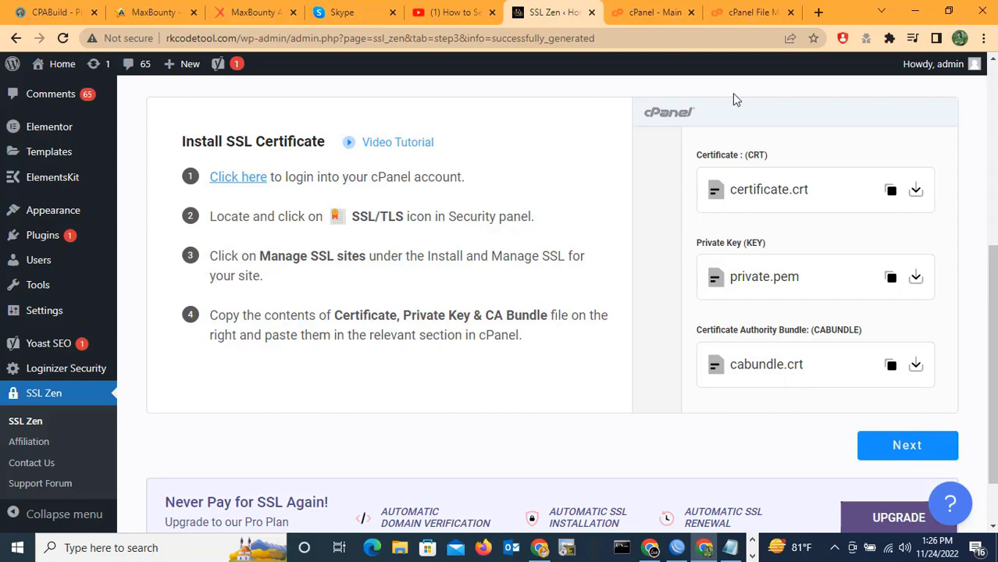
{"action": "left_click", "coordinate": [749, 12]}
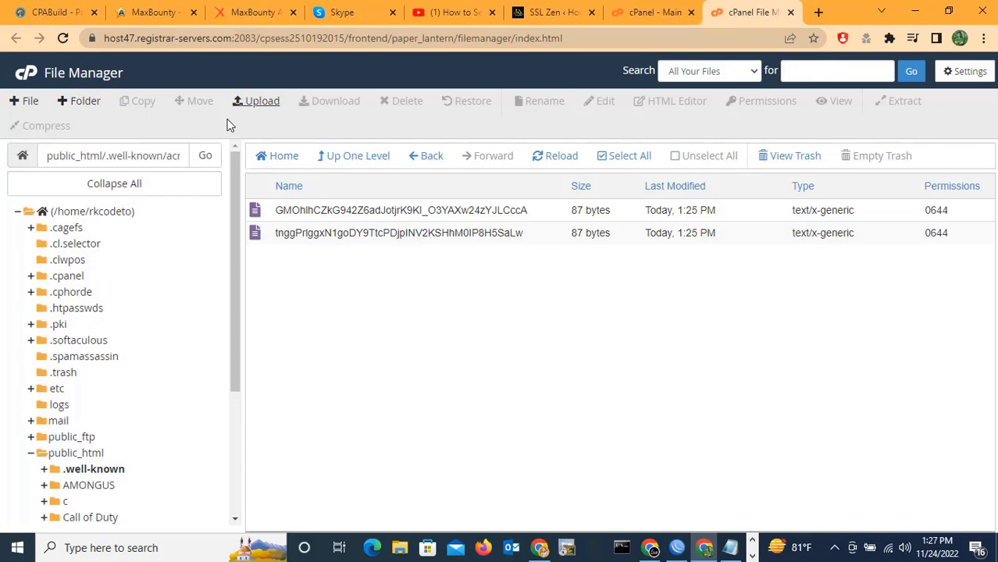
Open SSL/TLS from the Security section of the cPanel home page.
{"action": "key", "text": "ctrl+shift+Tab"}
{"action": "left_click", "coordinate": [45, 72]}
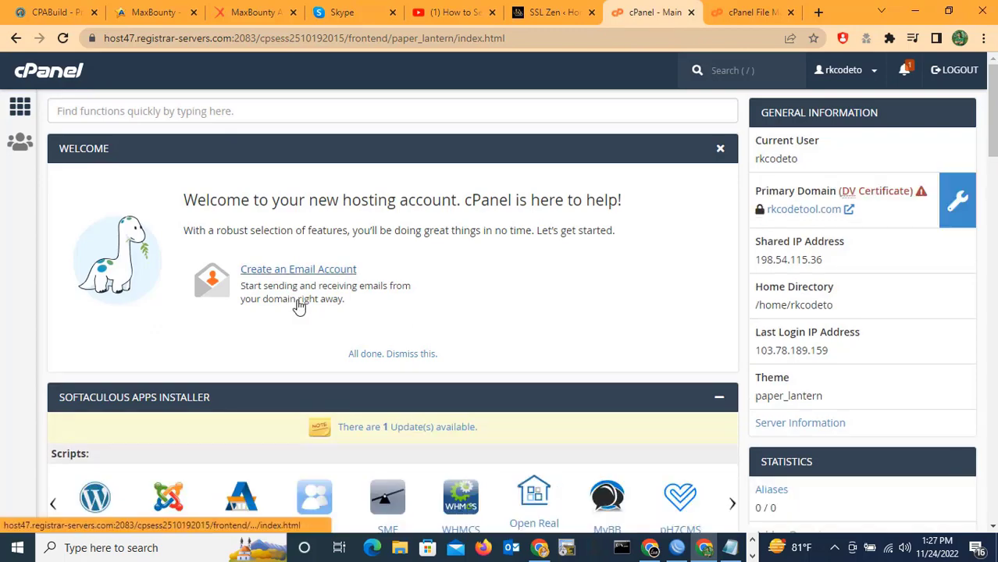
{"action": "scroll", "coordinate": [371, 313], "scroll_direction": "down", "scroll_amount": 2}
{"action": "scroll", "coordinate": [372, 313], "scroll_direction": "down", "scroll_amount": 4}
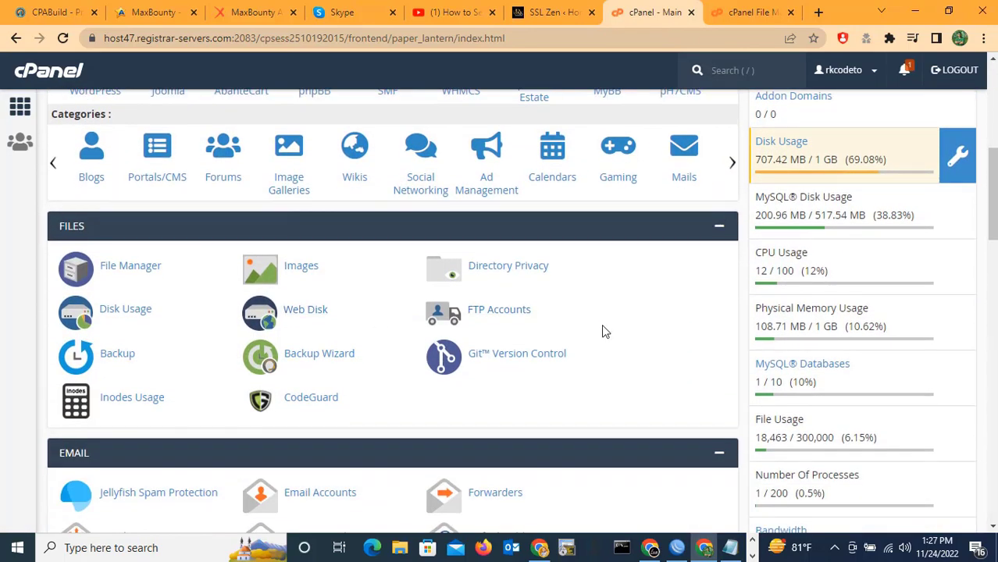
{"action": "scroll", "coordinate": [594, 330], "scroll_direction": "down", "scroll_amount": 1}
{"action": "scroll", "coordinate": [578, 332], "scroll_direction": "down", "scroll_amount": 2}
{"action": "scroll", "coordinate": [577, 329], "scroll_direction": "down", "scroll_amount": 1}
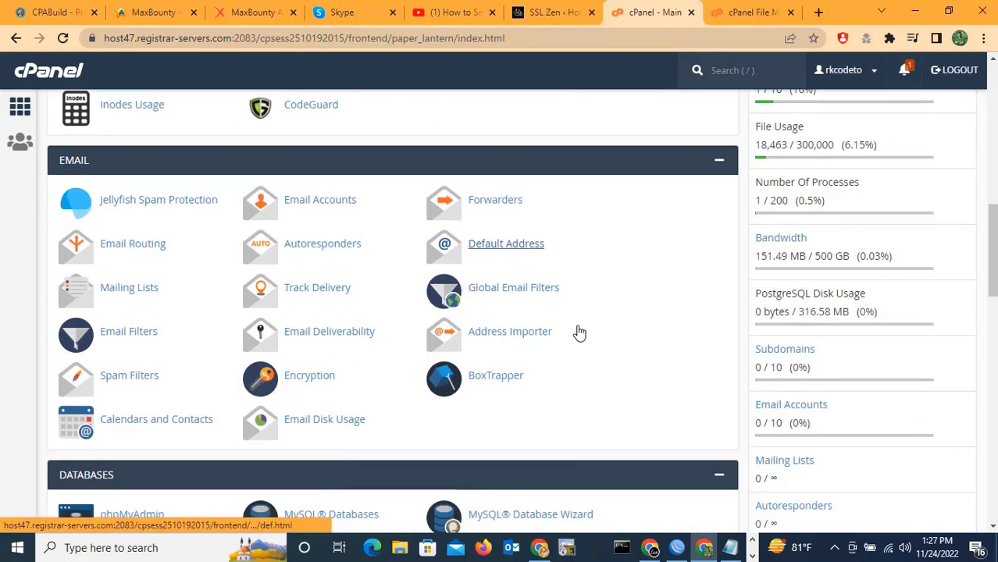
{"action": "scroll", "coordinate": [593, 334], "scroll_direction": "down", "scroll_amount": 6}
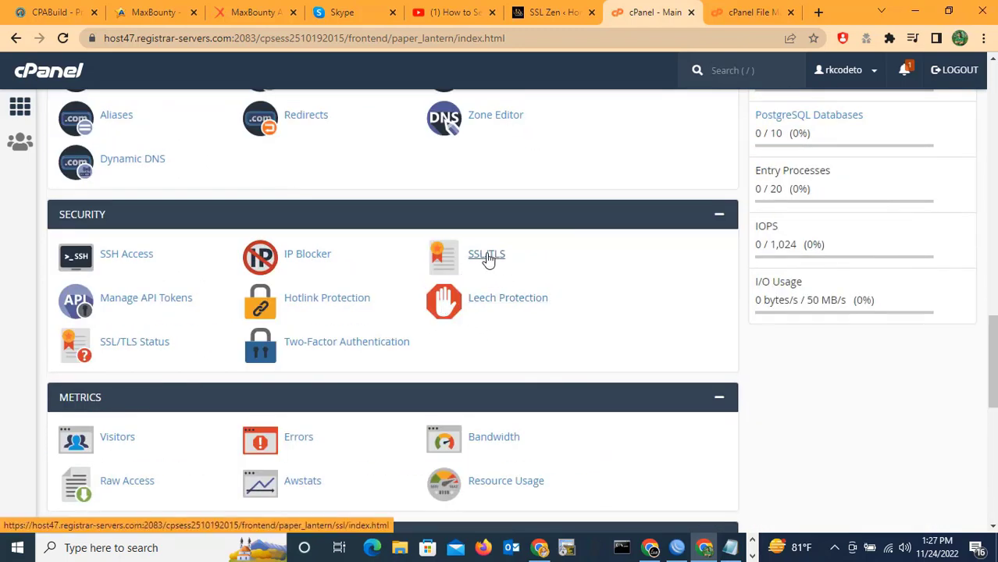
{"action": "left_click", "coordinate": [488, 260]}
{"action": "left_click", "coordinate": [487, 260]}
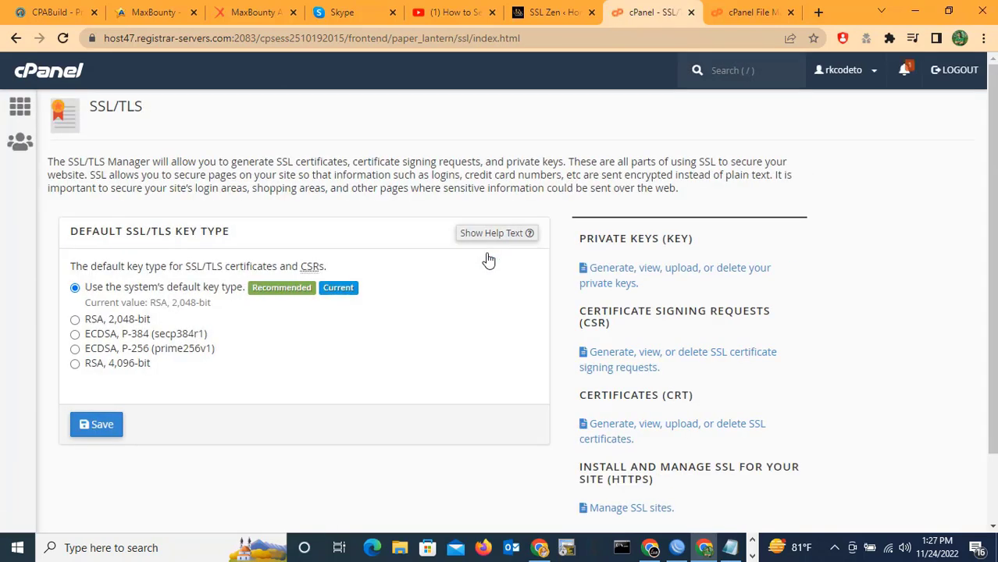
Go to the Manage SSL sites page.
{"action": "scroll", "coordinate": [500, 315], "scroll_direction": "down", "scroll_amount": 2}
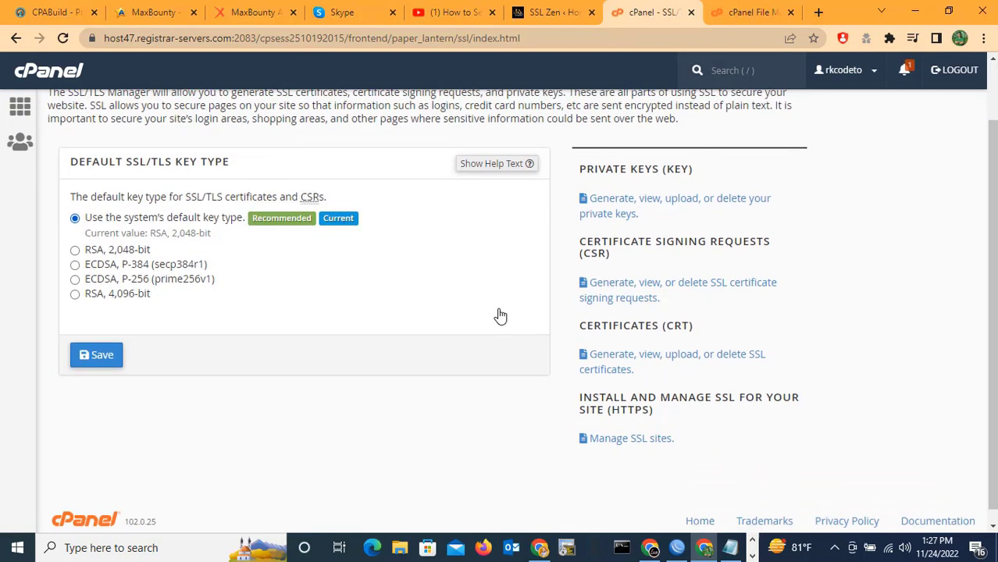
{"action": "scroll", "coordinate": [501, 316], "scroll_direction": "up", "scroll_amount": 2}
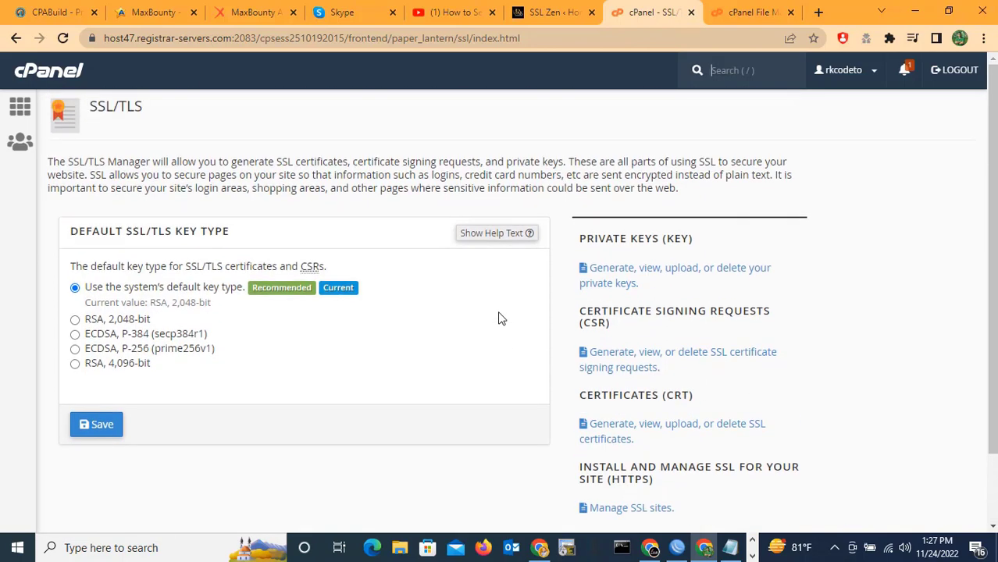
{"action": "scroll", "coordinate": [501, 318], "scroll_direction": "down", "scroll_amount": 2}
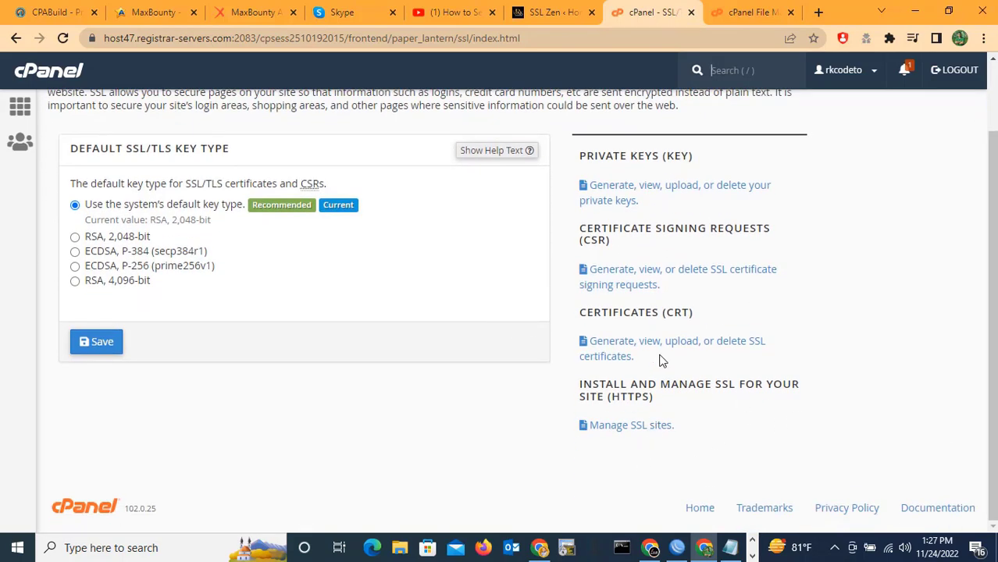
{"action": "left_click", "coordinate": [632, 429]}
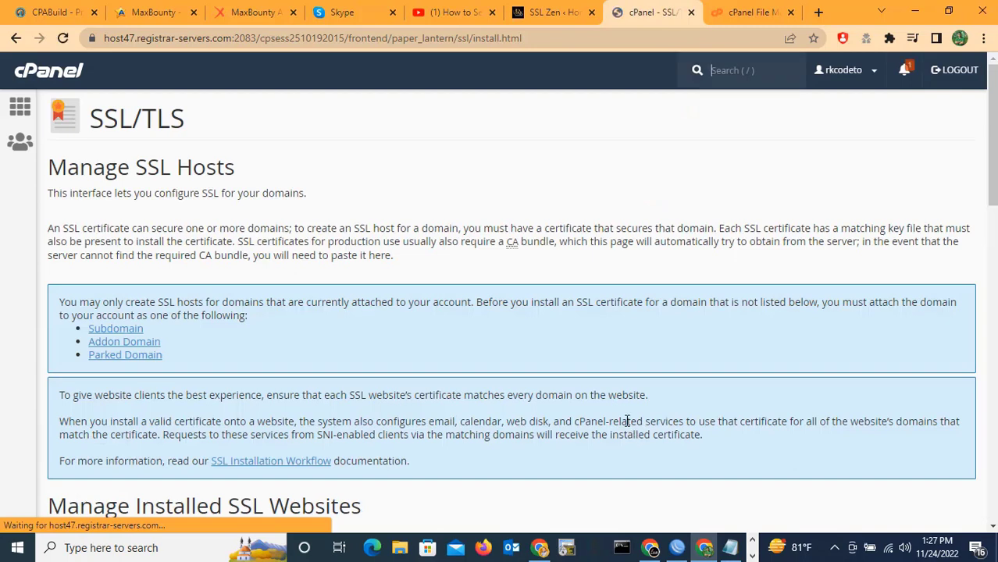
Uninstall the existing SSL host for rkcodetool.com and confirm the deletion.
{"action": "scroll", "coordinate": [203, 346], "scroll_direction": "down", "scroll_amount": 3}
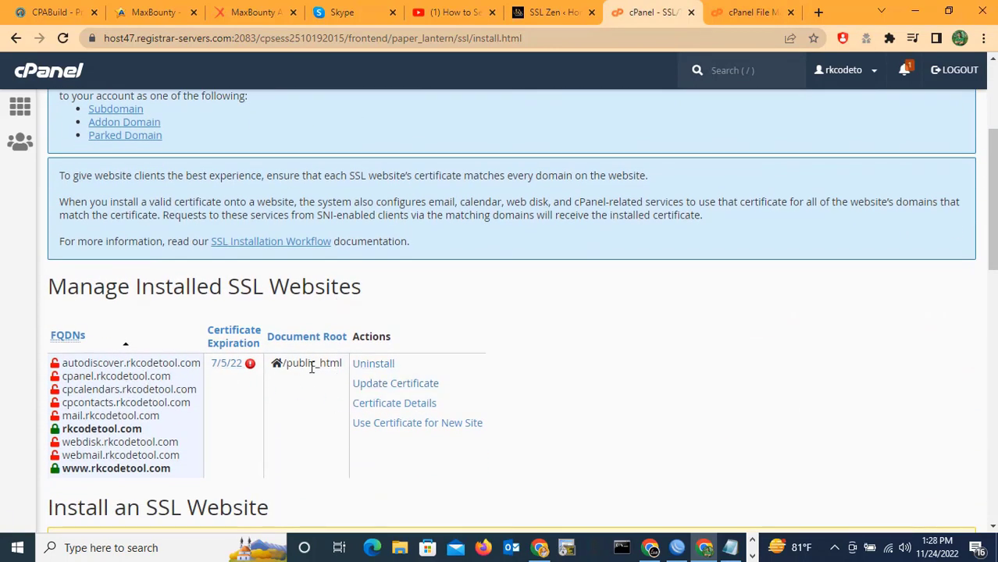
{"action": "left_click", "coordinate": [372, 370]}
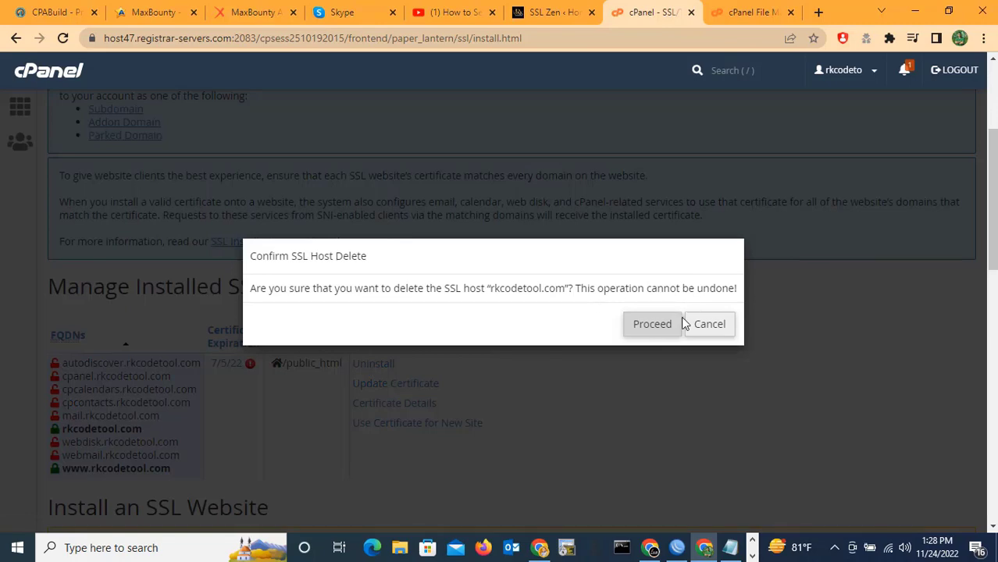
{"action": "left_click", "coordinate": [653, 328]}
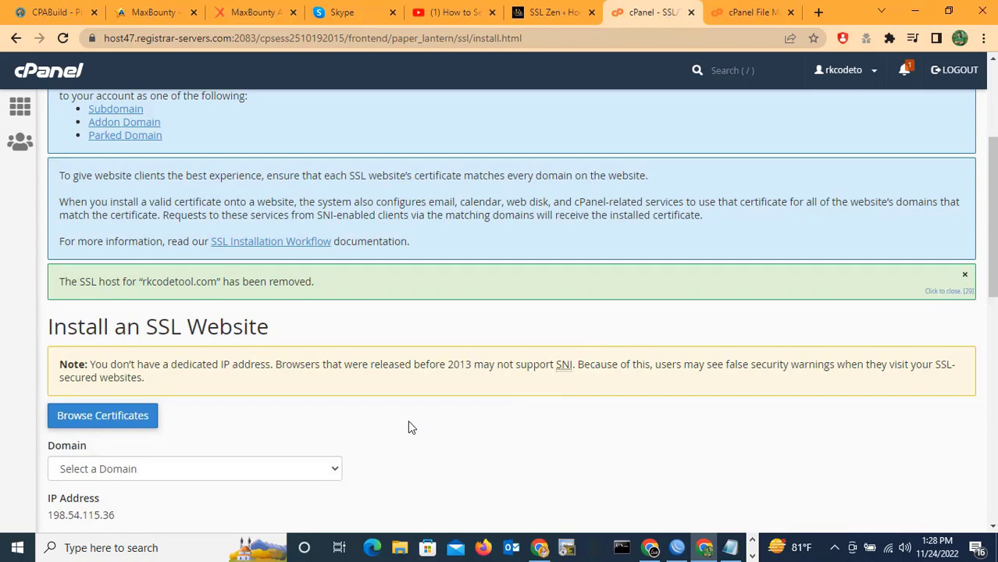
Choose rkcodetool.com as the domain in the Install an SSL Website form.
{"action": "scroll", "coordinate": [411, 428], "scroll_direction": "down", "scroll_amount": 2}
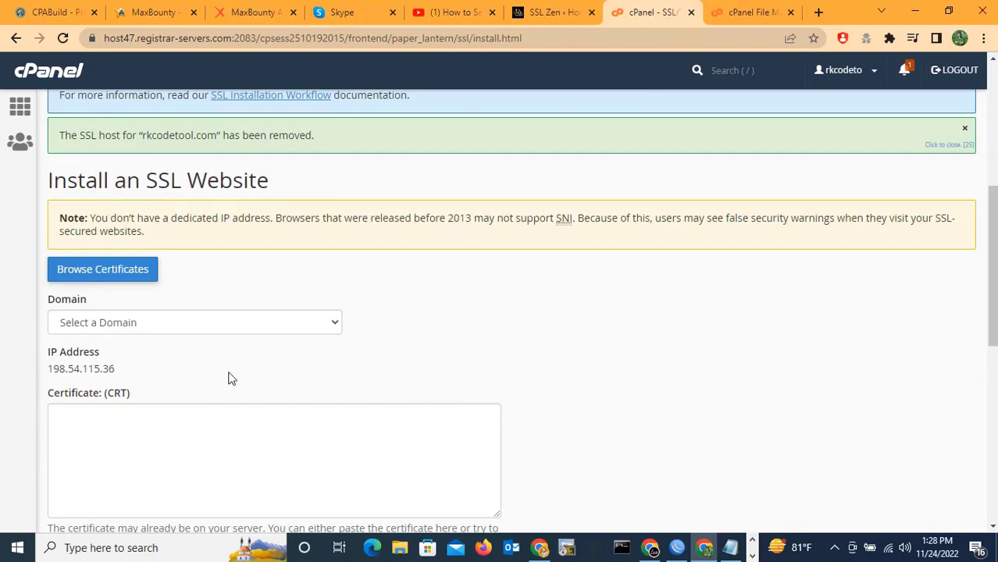
{"action": "left_click", "coordinate": [336, 324]}
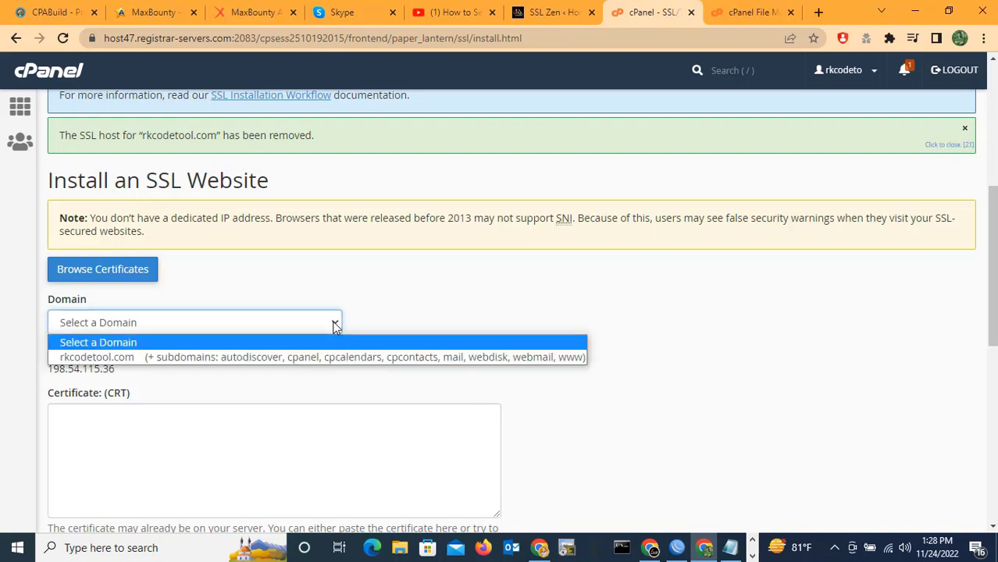
{"action": "left_click", "coordinate": [142, 360]}
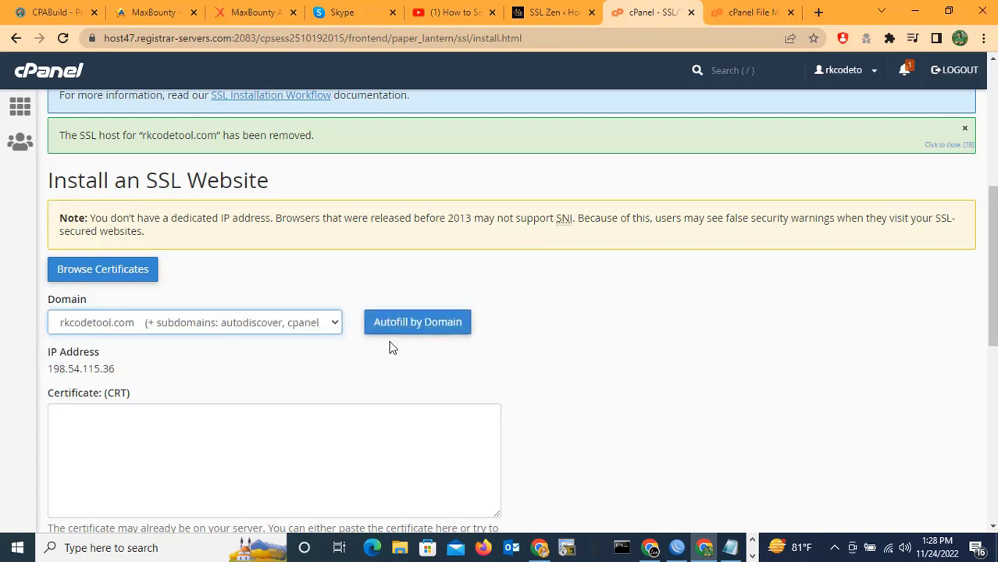
{"action": "scroll", "coordinate": [278, 375], "scroll_direction": "down", "scroll_amount": 2}
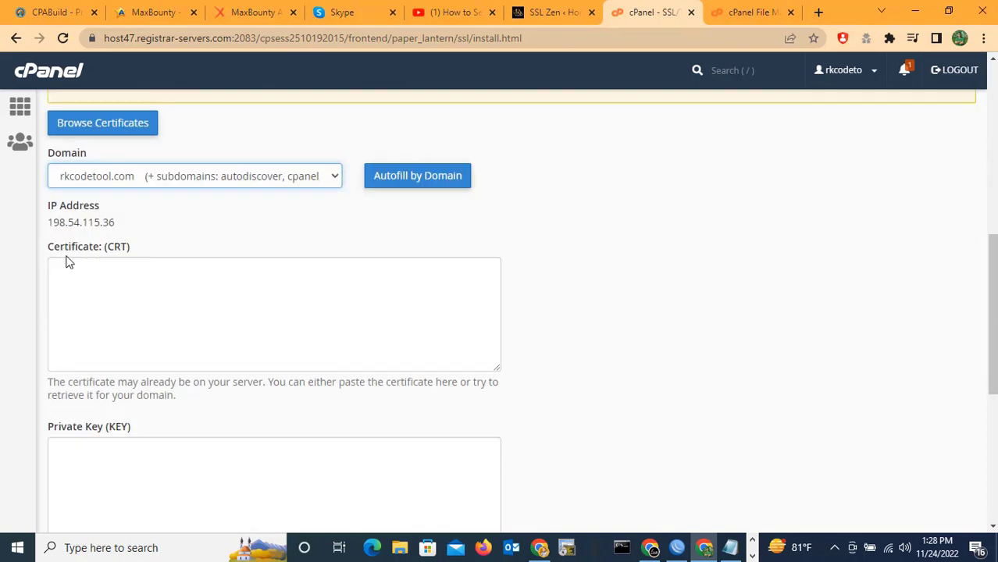
{"action": "left_click", "coordinate": [184, 308]}
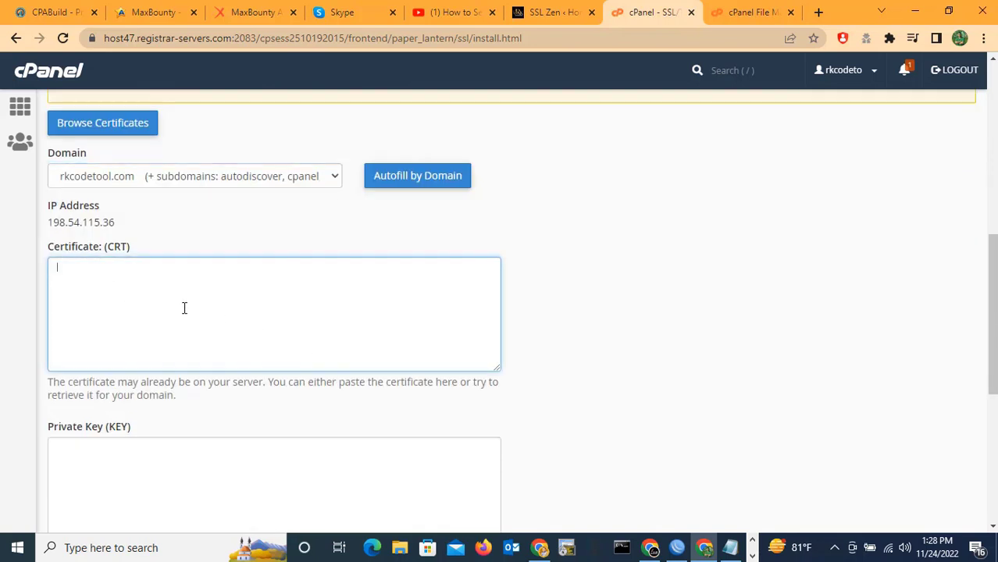
Copy certificate.crt from SSL Zen and paste it into the Certificate (CRT) field.
{"action": "left_click", "coordinate": [761, 11]}
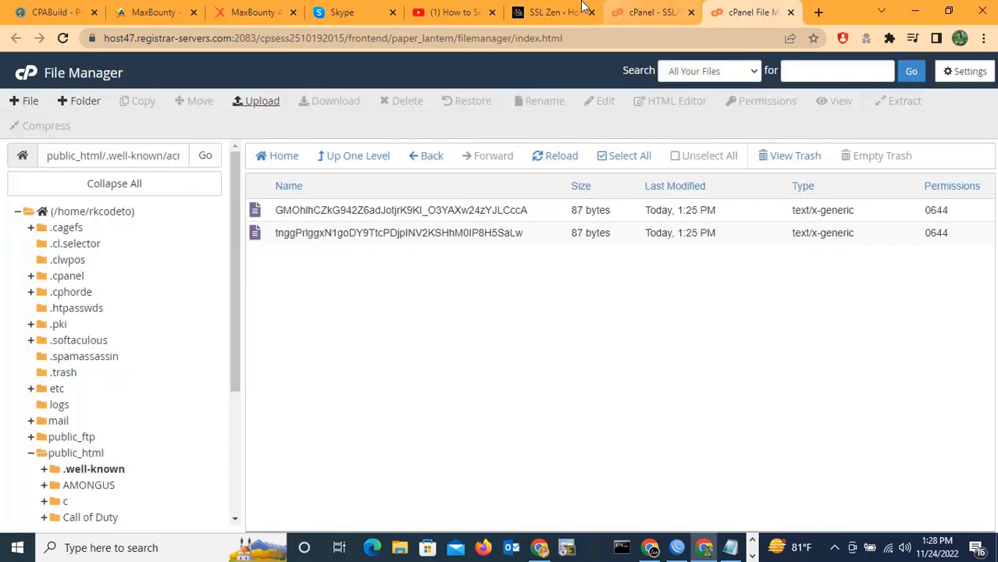
{"action": "left_click", "coordinate": [567, 10]}
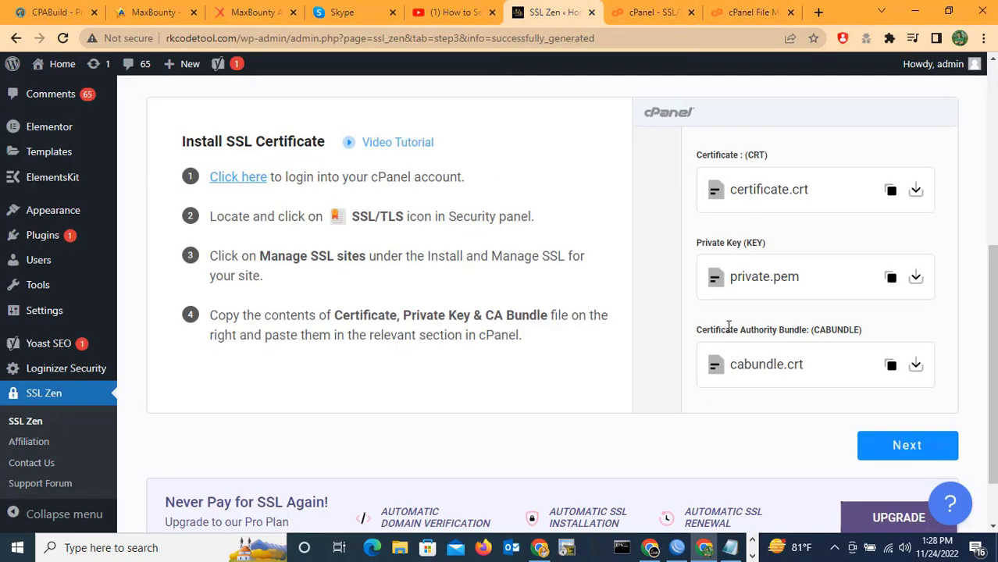
{"action": "left_click", "coordinate": [891, 191]}
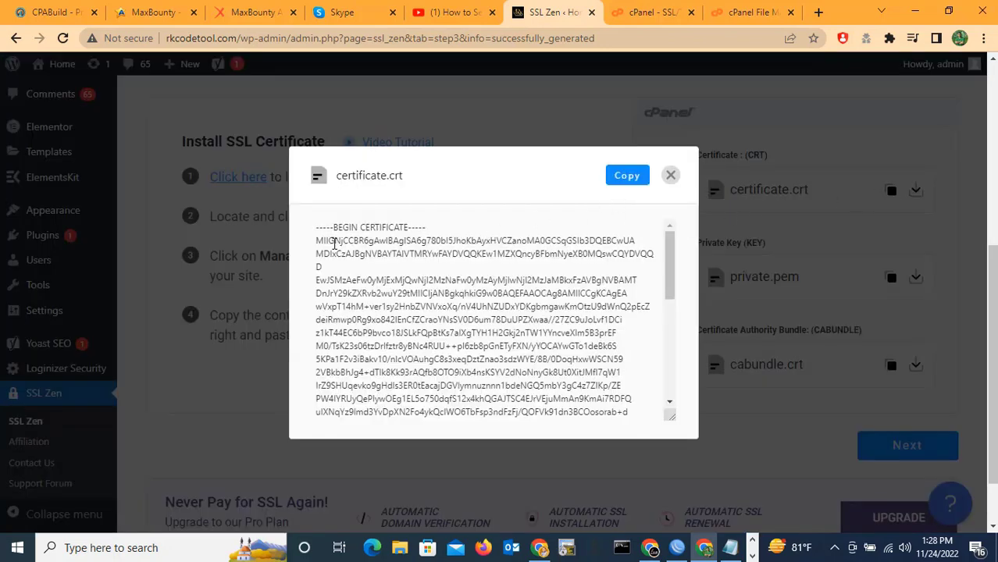
{"action": "left_click", "coordinate": [625, 178]}
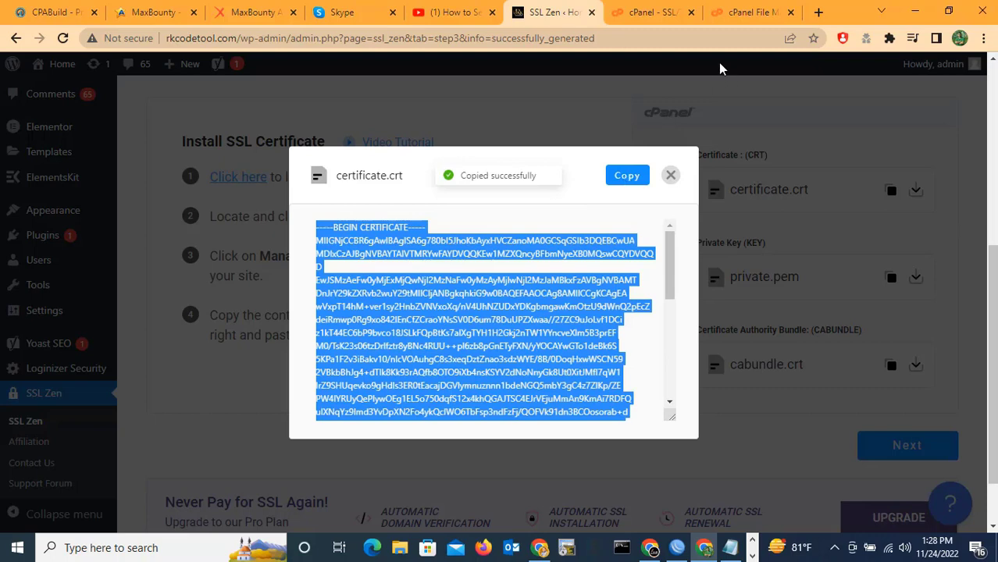
{"action": "left_click", "coordinate": [646, 12]}
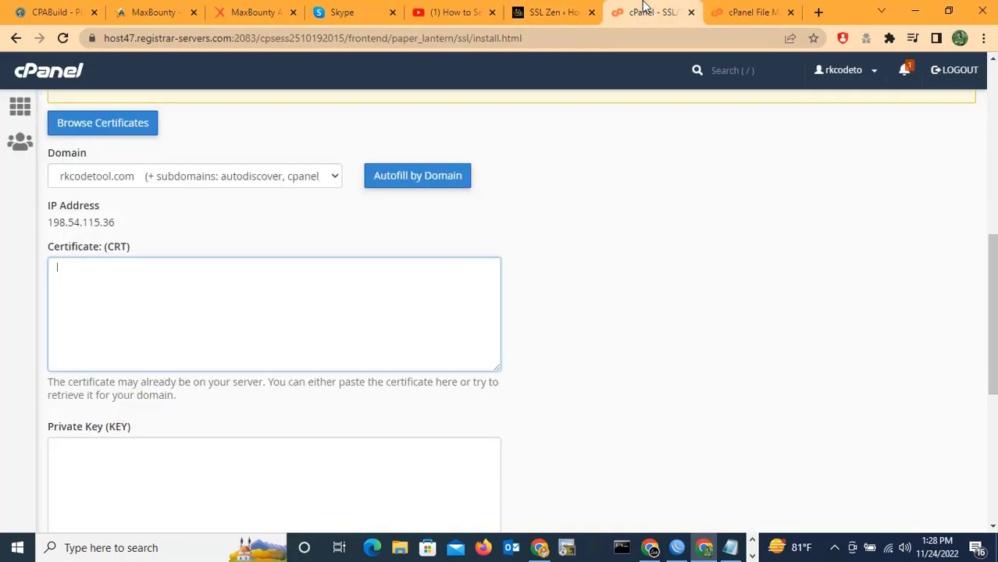
{"action": "right_click", "coordinate": [130, 292]}
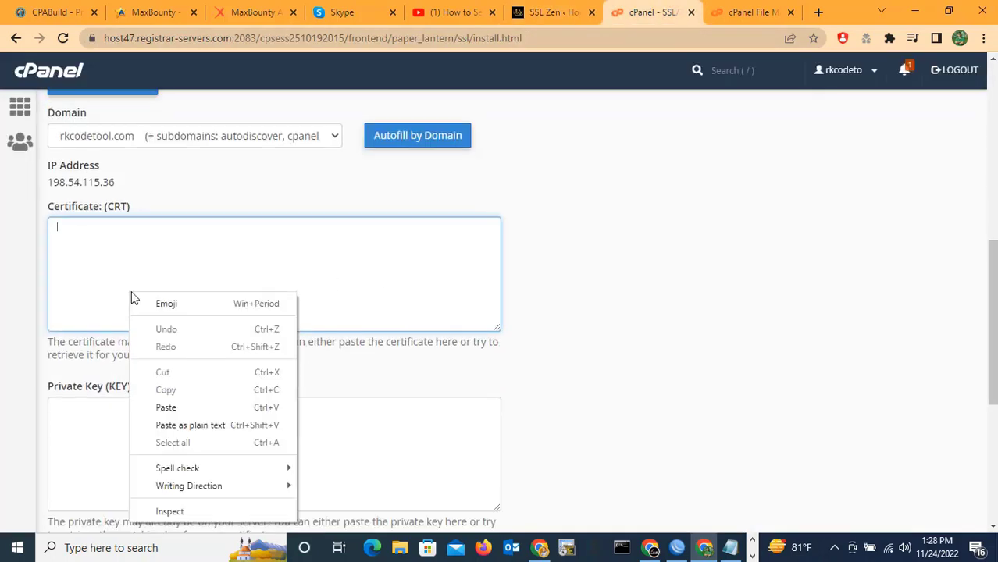
{"action": "left_click", "coordinate": [166, 407]}
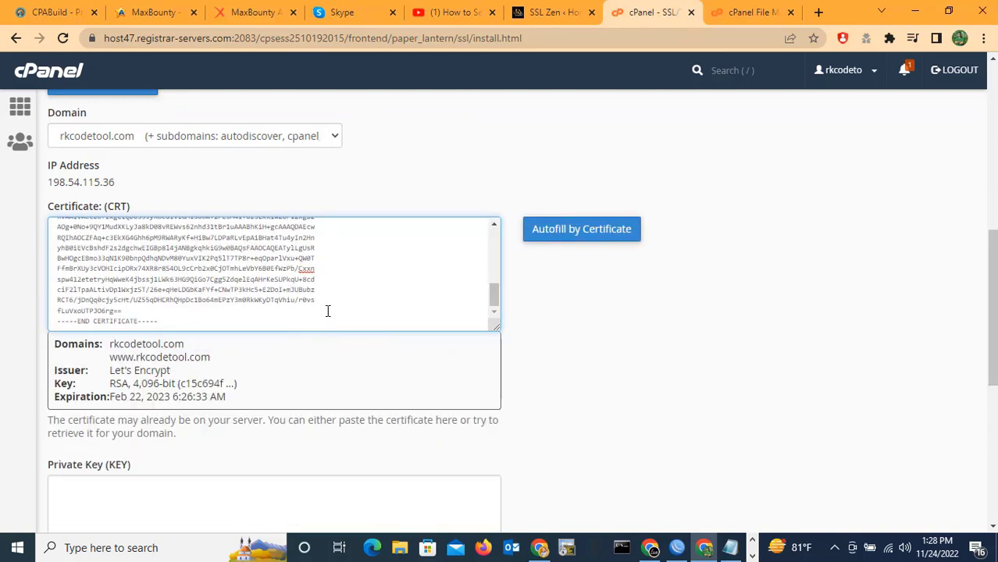
{"action": "scroll", "coordinate": [371, 288], "scroll_direction": "down", "scroll_amount": 4}
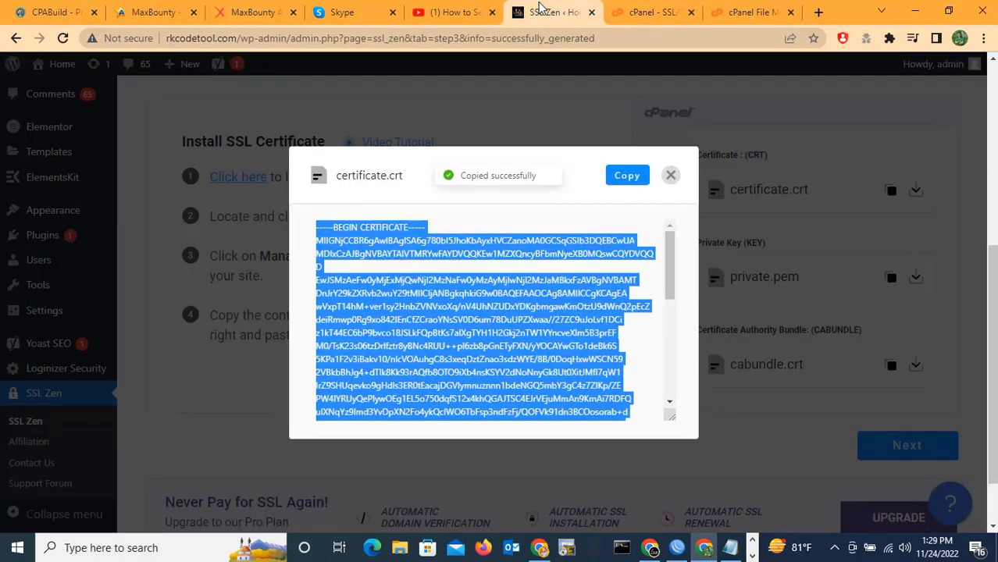
Copy private.pem from SSL Zen and paste it into the Private Key field.
{"action": "left_click", "coordinate": [551, 12]}
{"action": "left_click", "coordinate": [671, 175]}
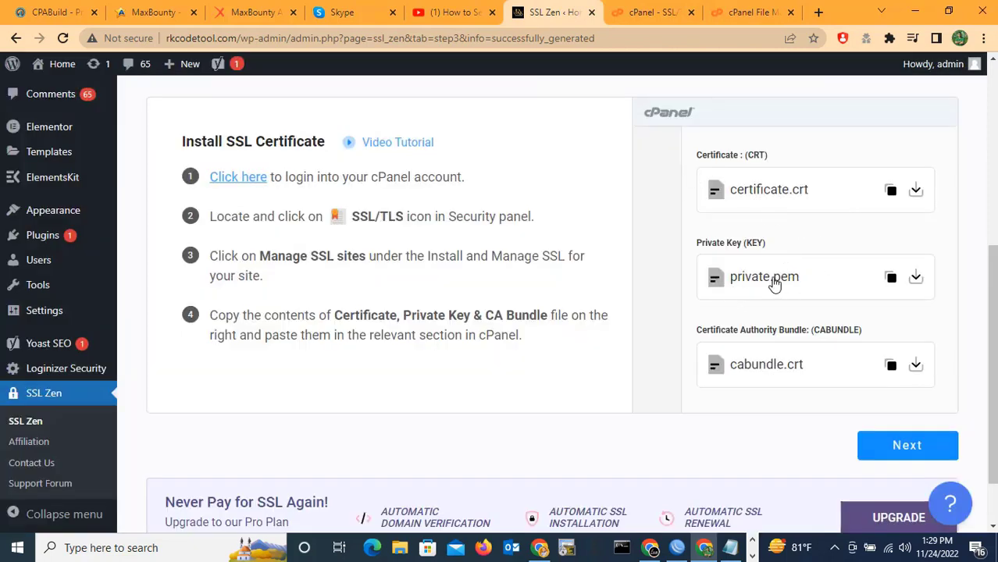
{"action": "left_click", "coordinate": [891, 277]}
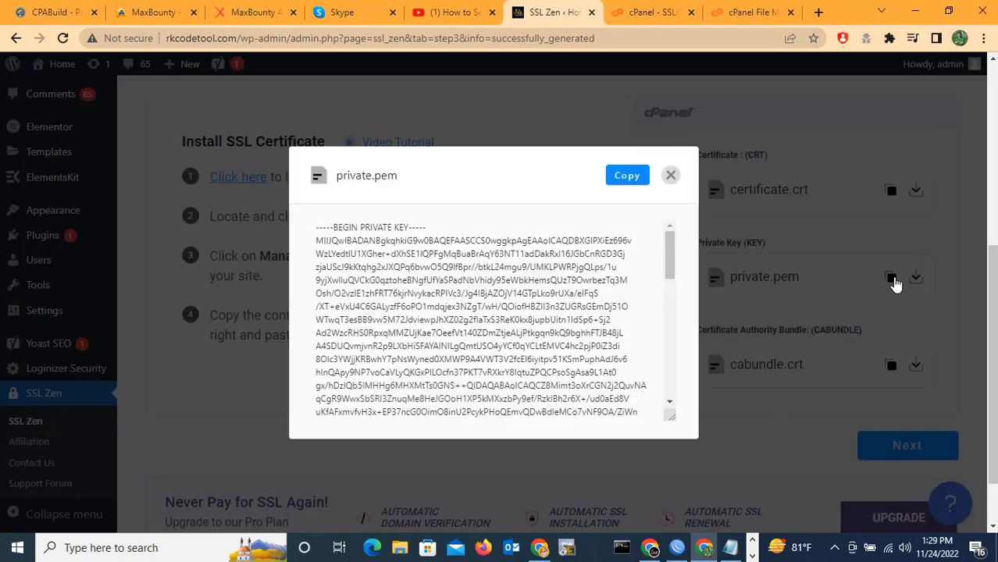
{"action": "left_click", "coordinate": [621, 178]}
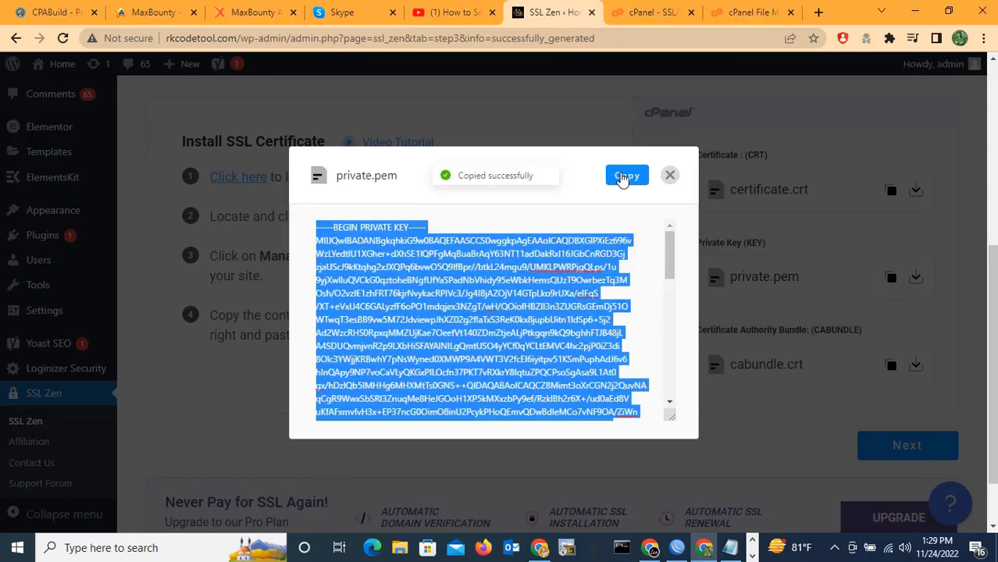
{"action": "left_click", "coordinate": [633, 10]}
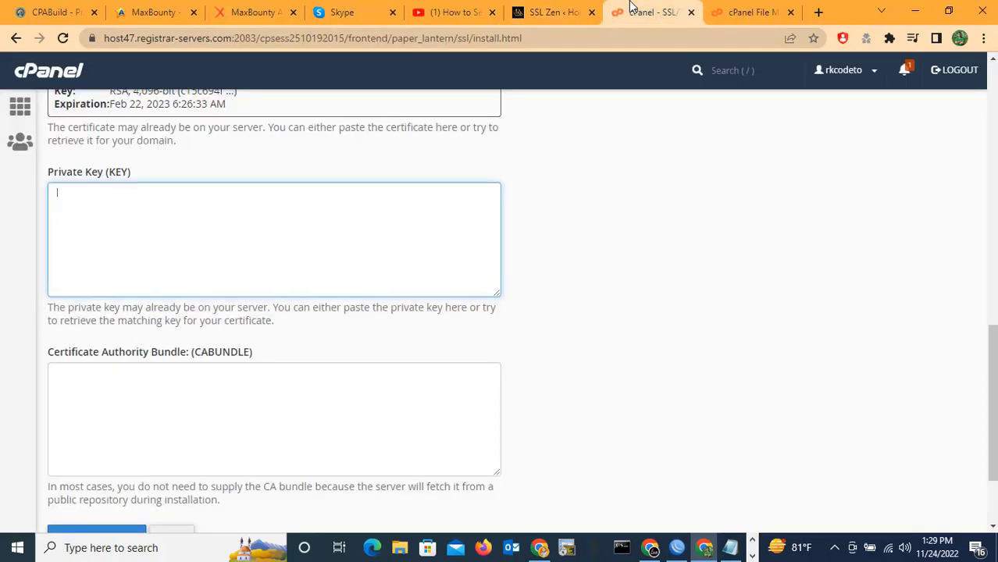
{"action": "right_click", "coordinate": [123, 212]}
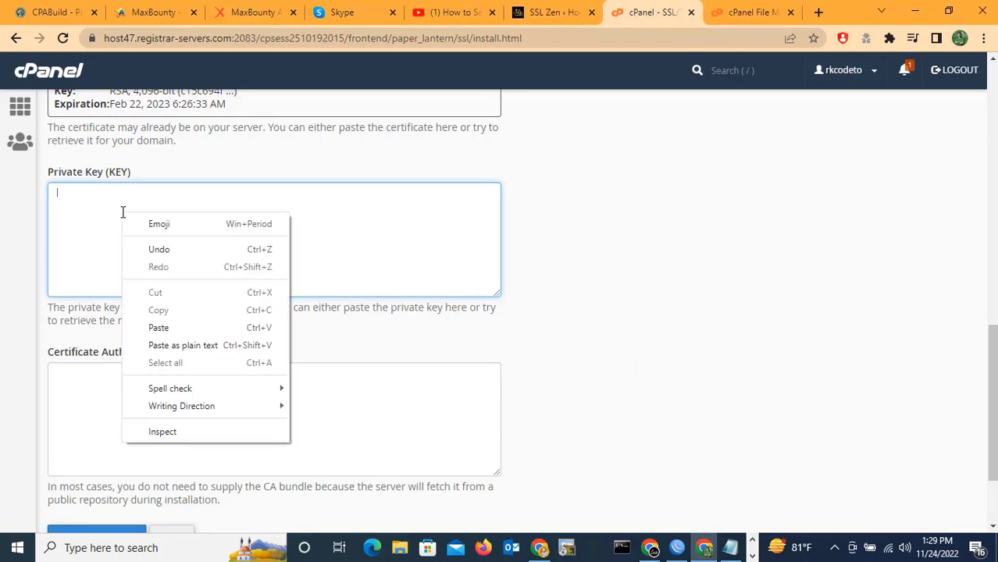
{"action": "left_click", "coordinate": [168, 329]}
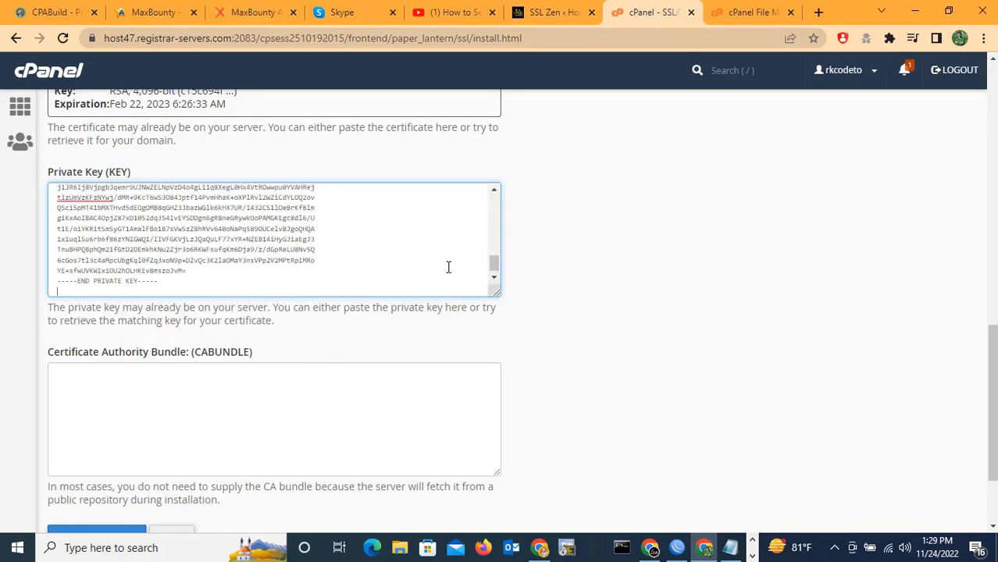
{"action": "mouse_move", "coordinate": [492, 263]}
{"action": "left_mouse_down"}
{"action": "mouse_move", "coordinate": [493, 197]}
{"action": "mouse_move", "coordinate": [487, 279]}
{"action": "left_mouse_up"}
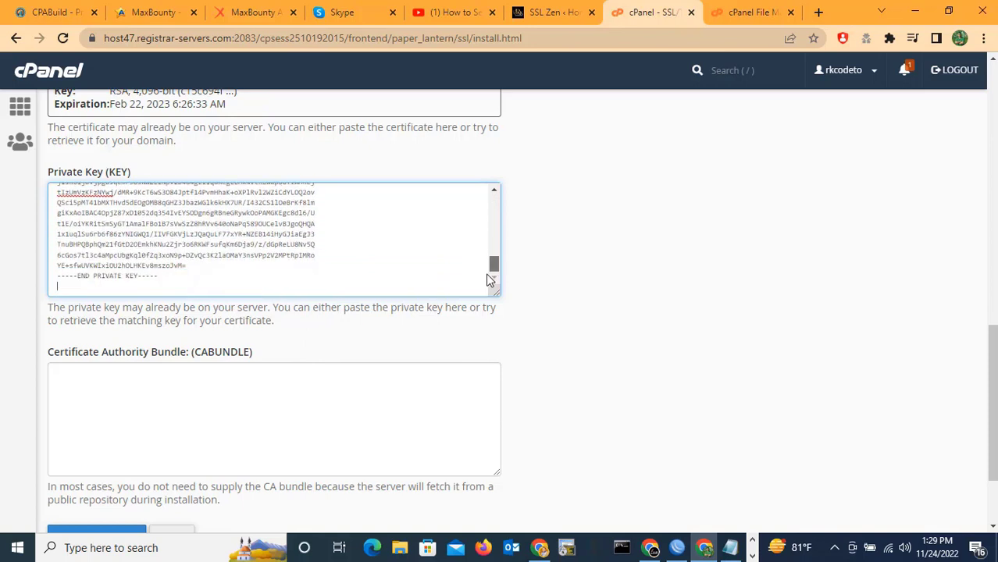
Copy cabundle.crt from SSL Zen and paste it into the CA Bundle field.
{"action": "left_click", "coordinate": [104, 391]}
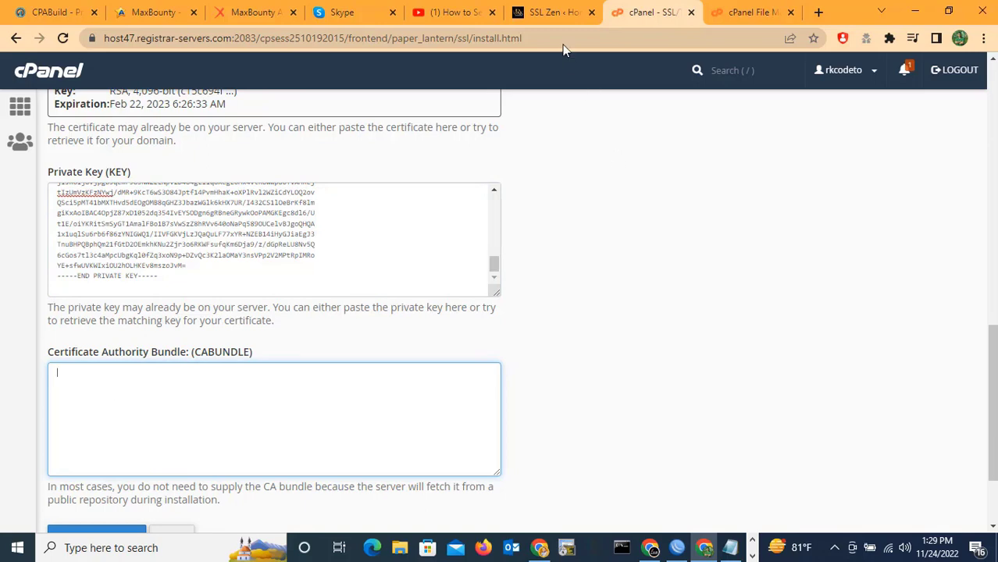
{"action": "left_click", "coordinate": [555, 13]}
{"action": "left_click", "coordinate": [671, 177]}
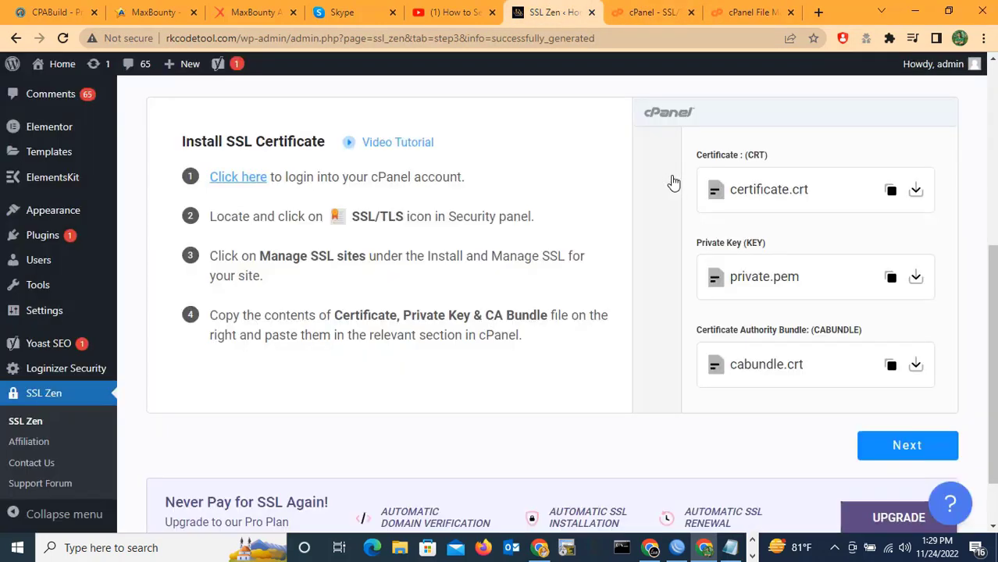
{"action": "scroll", "coordinate": [781, 322], "scroll_direction": "down", "scroll_amount": 1}
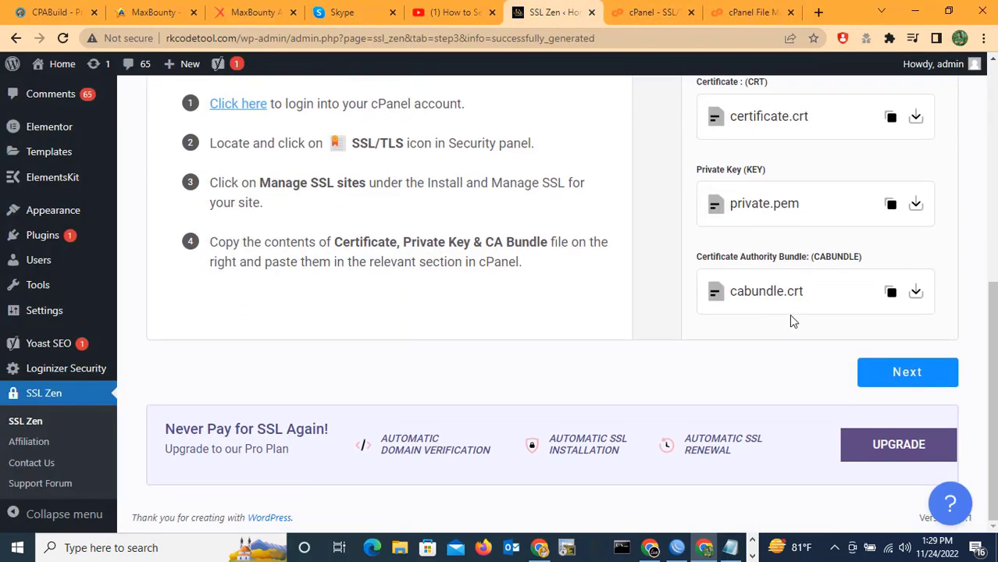
{"action": "left_click", "coordinate": [892, 295]}
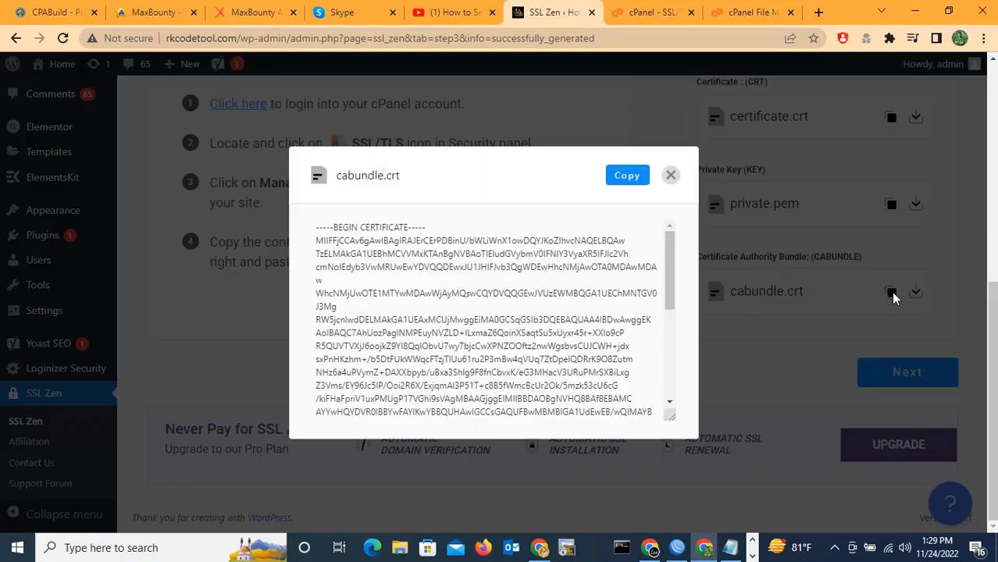
{"action": "left_click", "coordinate": [627, 176]}
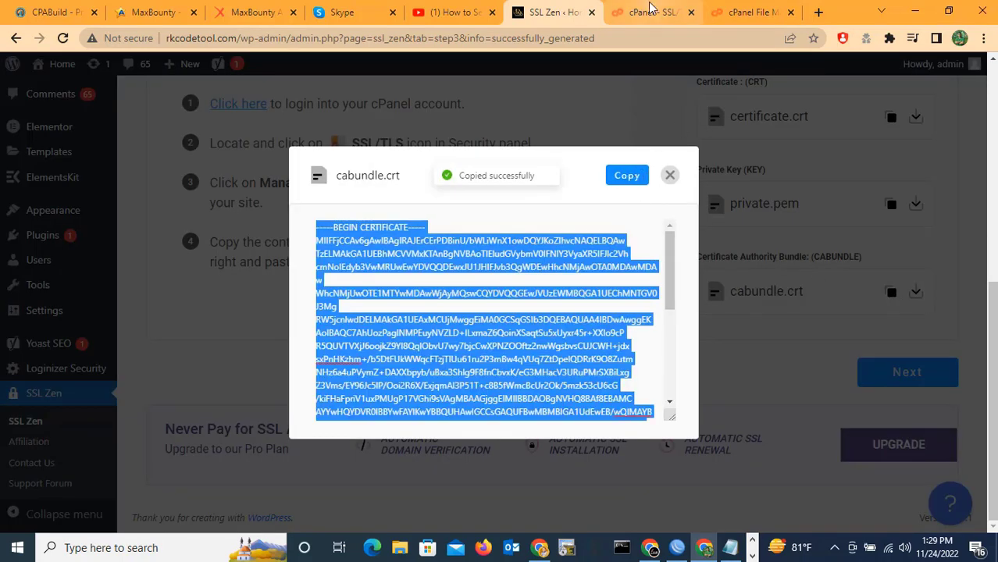
{"action": "left_click", "coordinate": [650, 11]}
{"action": "right_click", "coordinate": [123, 390]}
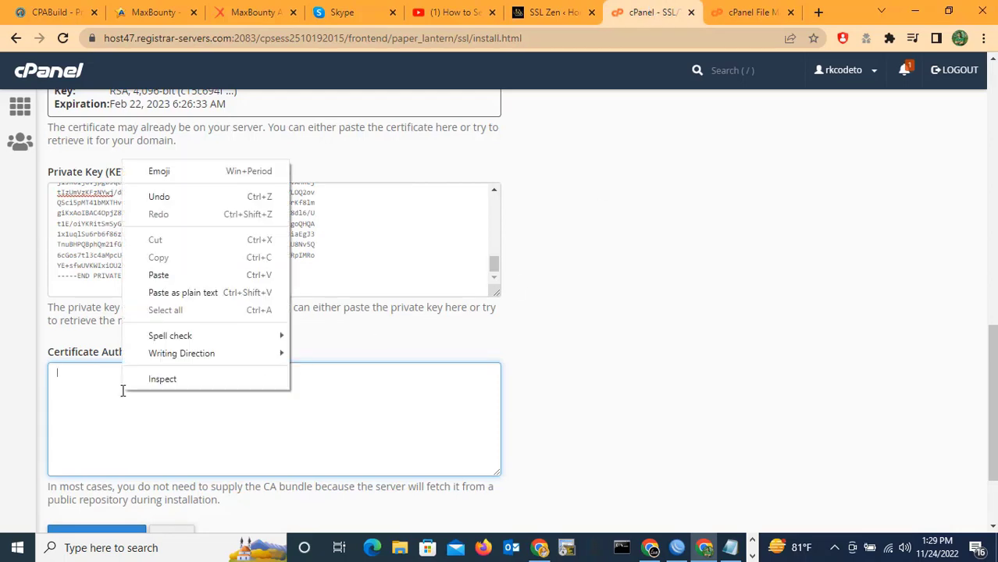
{"action": "left_click", "coordinate": [162, 276]}
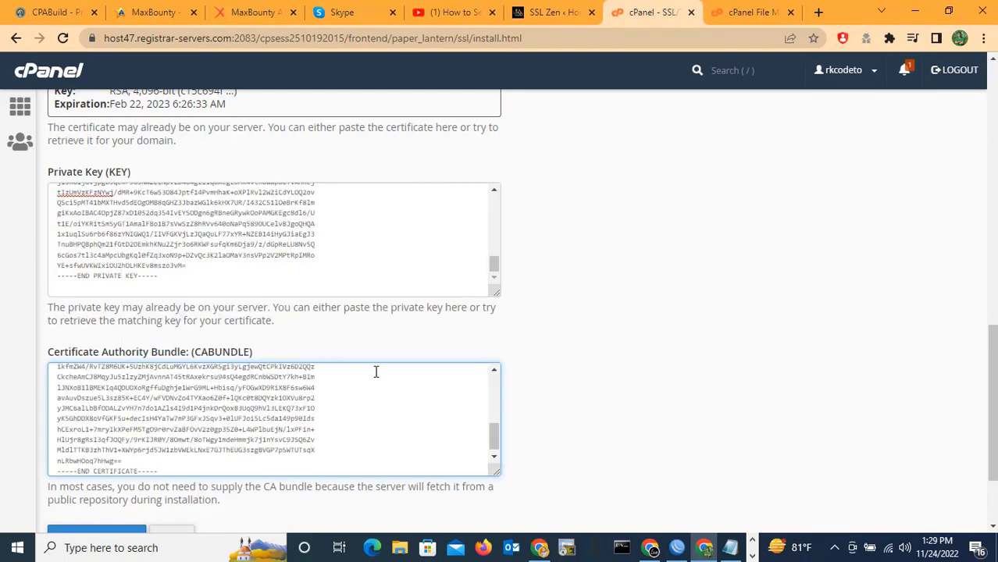
{"action": "scroll", "coordinate": [410, 365], "scroll_direction": "down", "scroll_amount": 3}
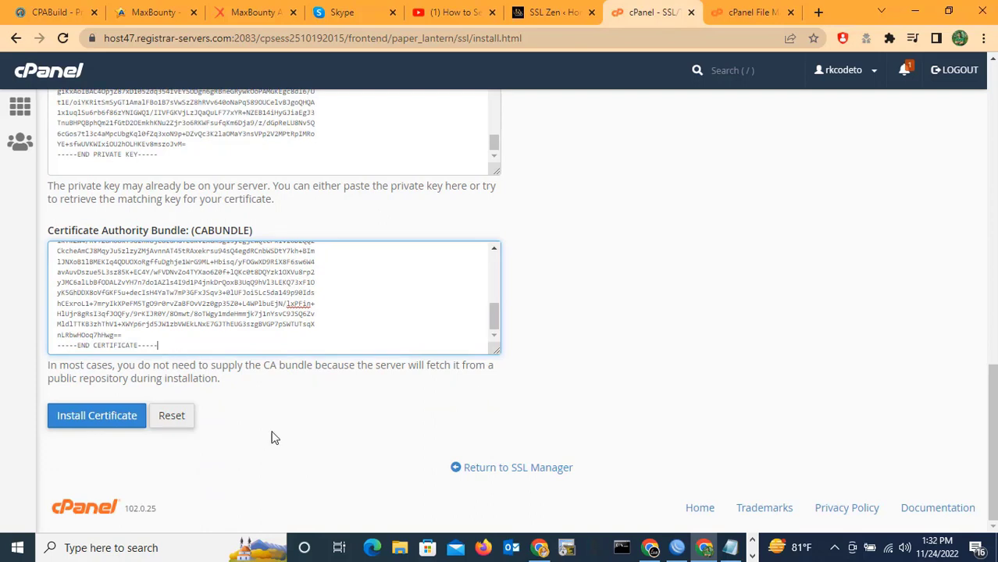
Install the certificate on rkcodetool.com and dismiss the success message.
{"action": "left_click", "coordinate": [96, 423]}
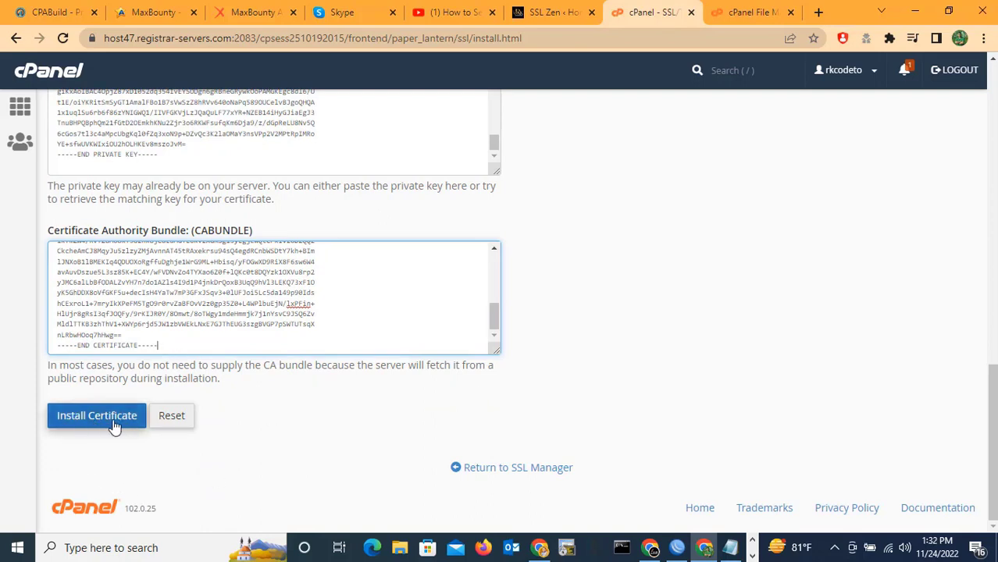
{"action": "left_click", "coordinate": [95, 423]}
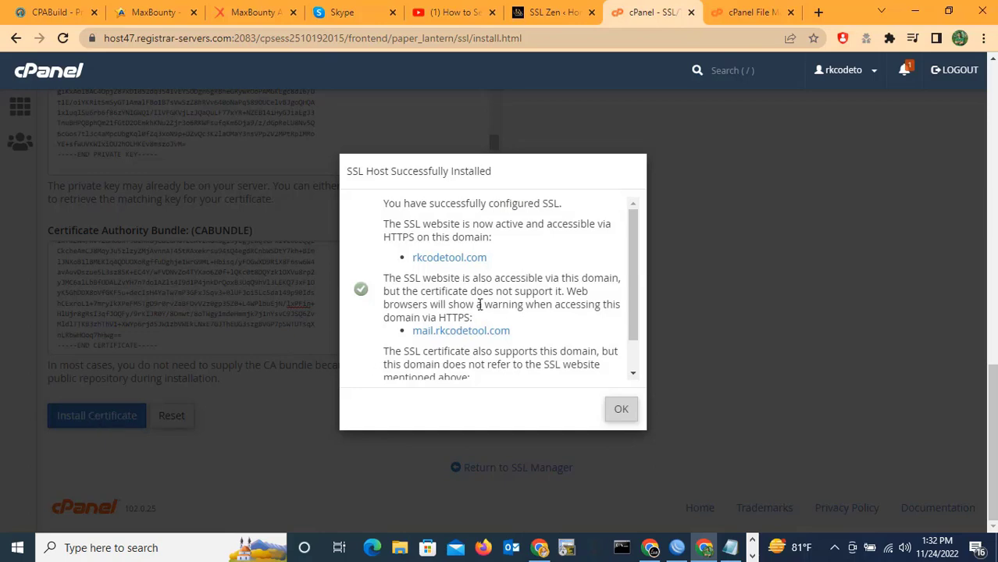
{"action": "left_click", "coordinate": [619, 412]}
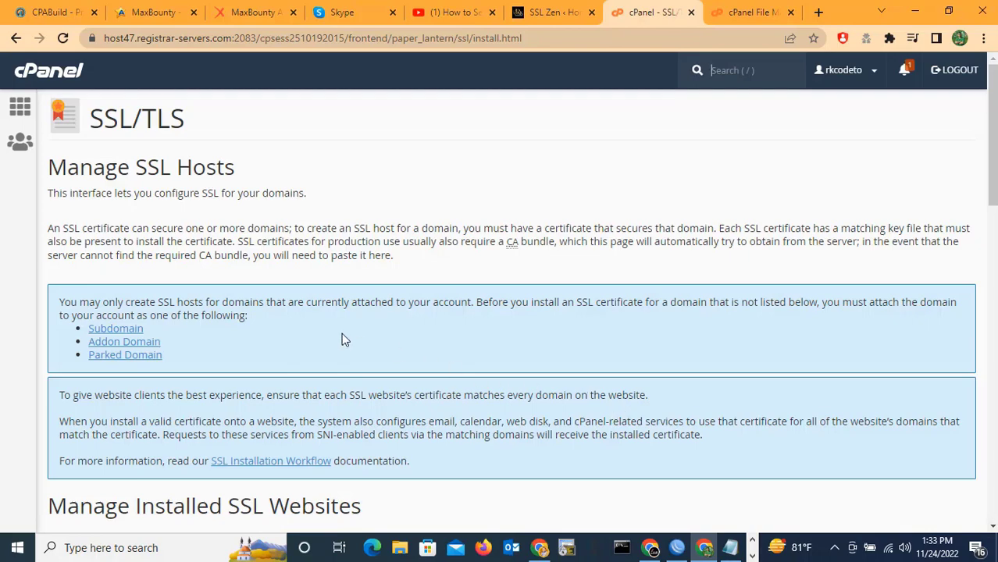
{"action": "scroll", "coordinate": [341, 332], "scroll_direction": "down", "scroll_amount": 8}
{"action": "scroll", "coordinate": [317, 382], "scroll_direction": "down", "scroll_amount": 7}
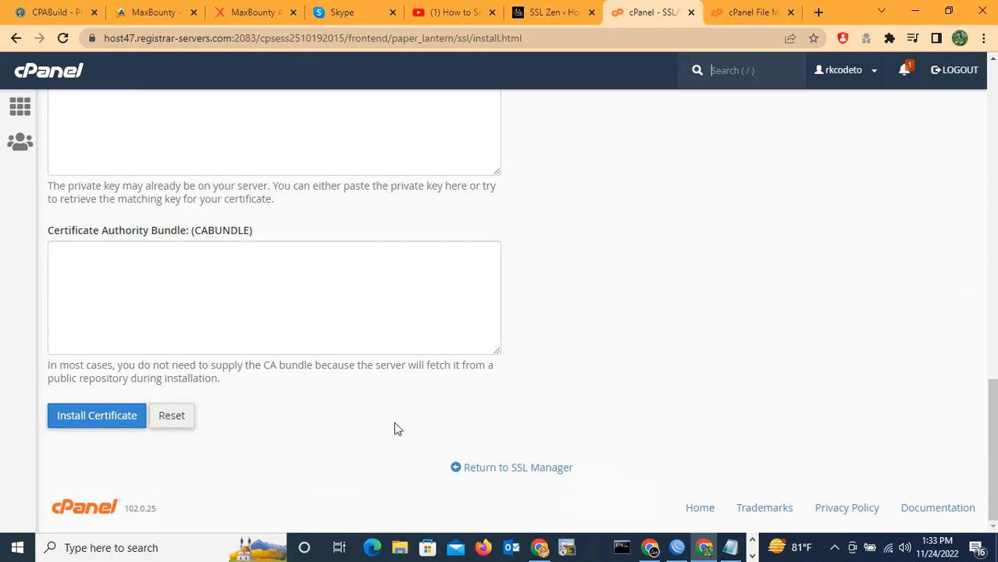
{"action": "scroll", "coordinate": [439, 402], "scroll_direction": "up", "scroll_amount": 2}
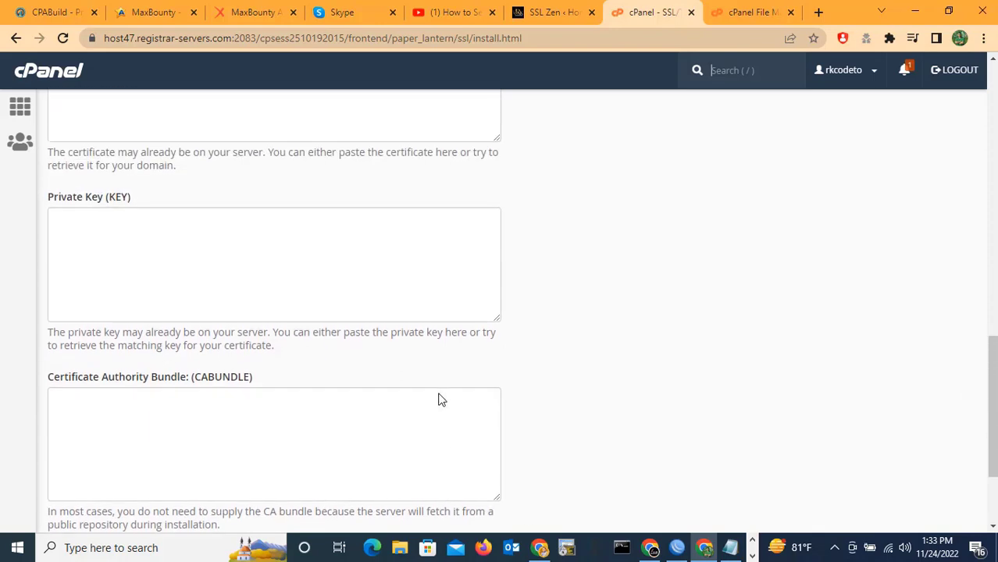
{"action": "scroll", "coordinate": [505, 270], "scroll_direction": "up", "scroll_amount": 4}
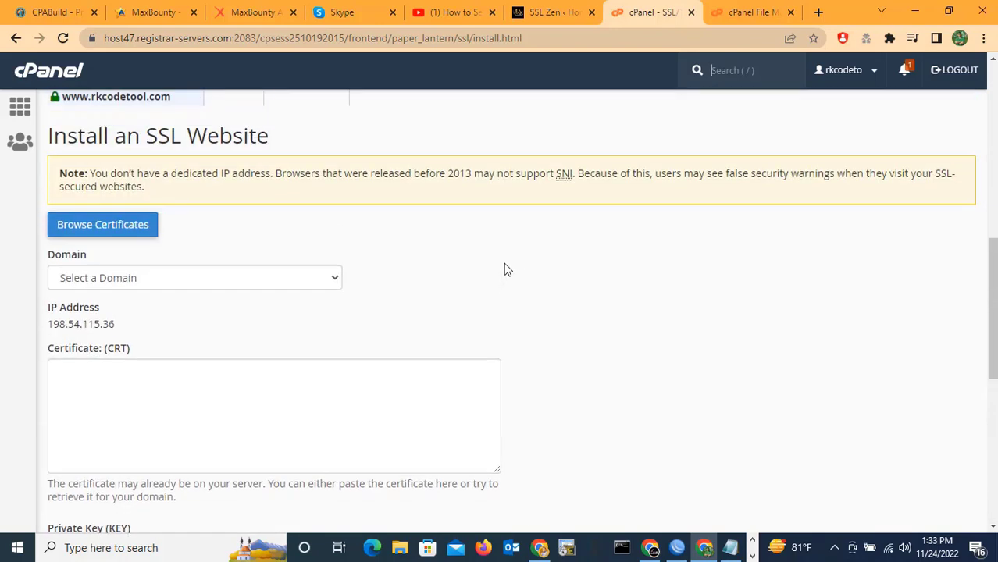
{"action": "scroll", "coordinate": [506, 270], "scroll_direction": "up", "scroll_amount": 7}
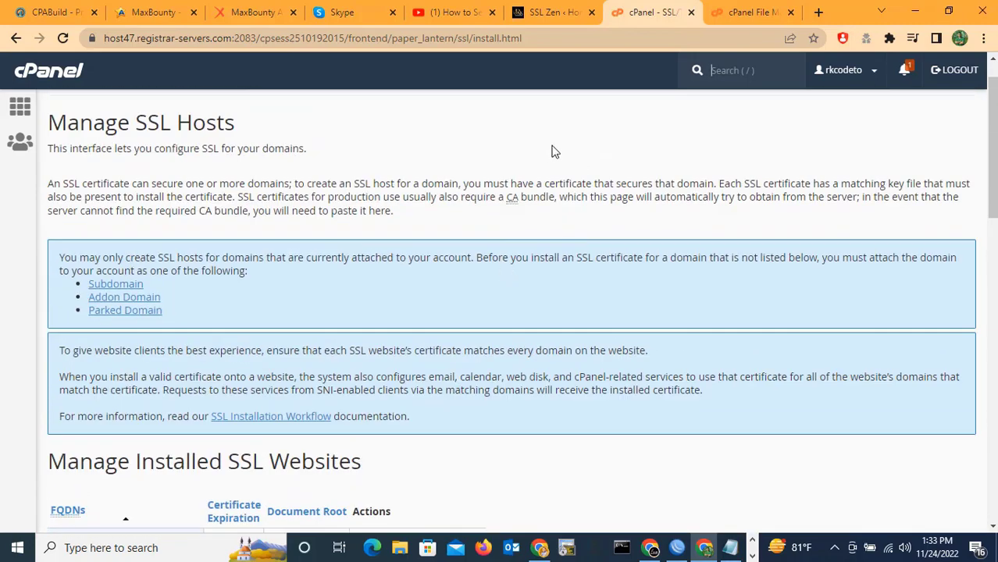
{"action": "left_click", "coordinate": [546, 11]}
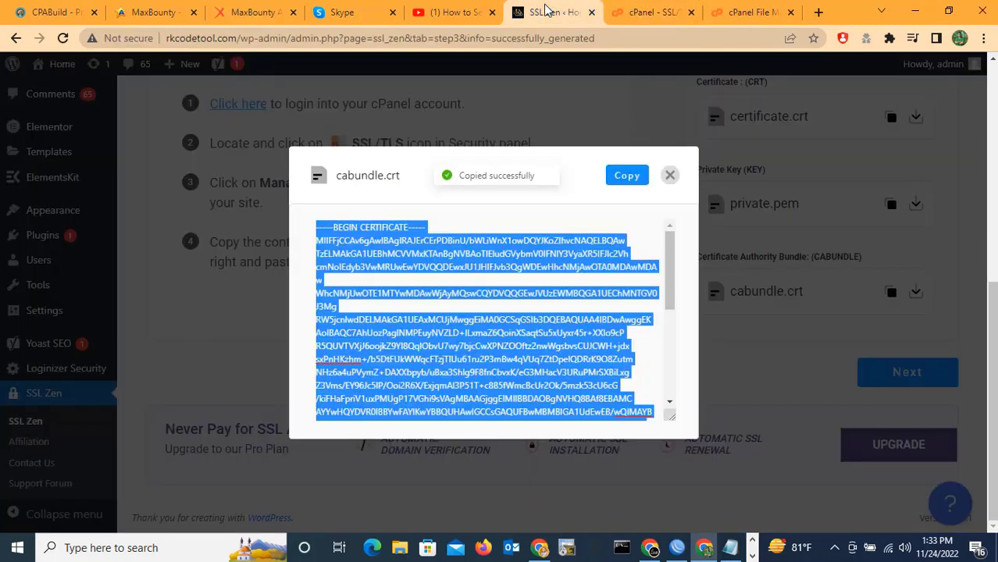
Advance SSL Zen to Activate SSL, acknowledge the 90-day renewal notice, and activate SSL.
{"action": "left_click", "coordinate": [669, 175]}
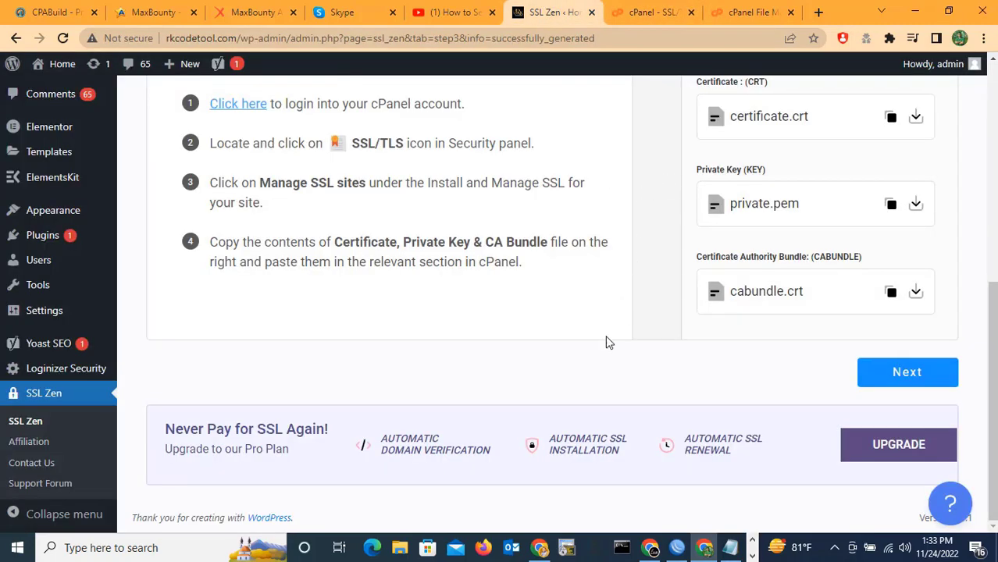
{"action": "scroll", "coordinate": [625, 450], "scroll_direction": "up", "scroll_amount": 1}
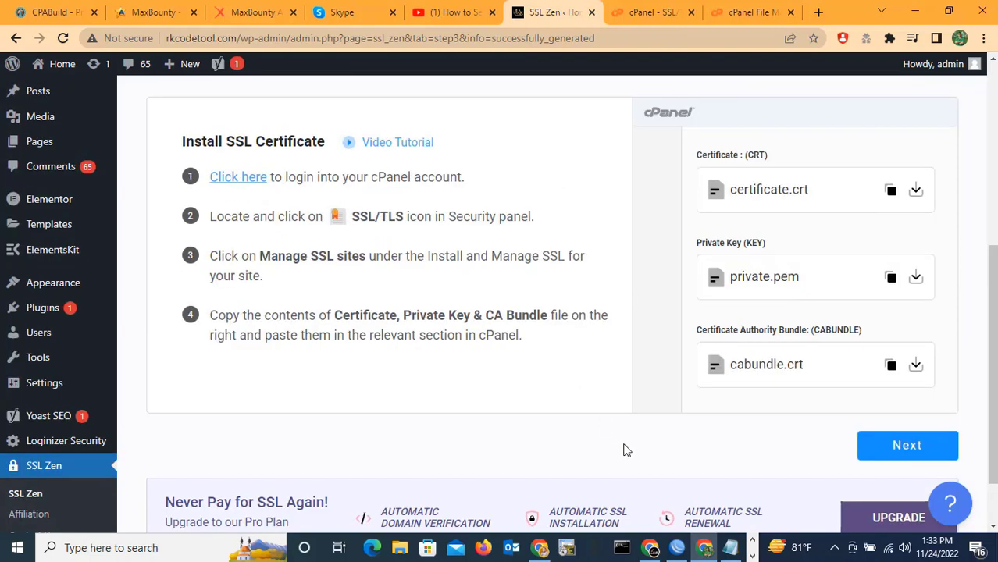
{"action": "left_click", "coordinate": [906, 446]}
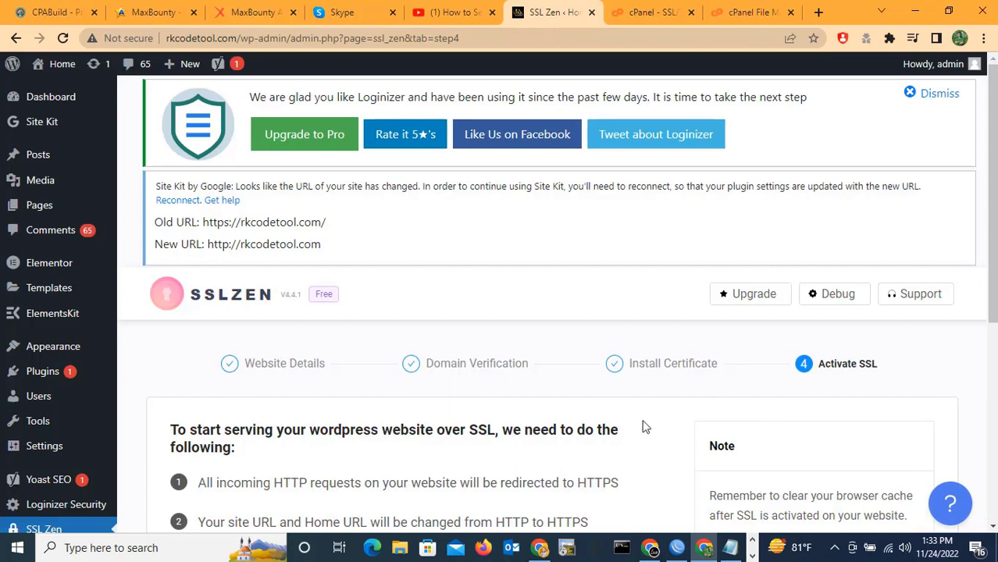
{"action": "scroll", "coordinate": [641, 418], "scroll_direction": "down", "scroll_amount": 3}
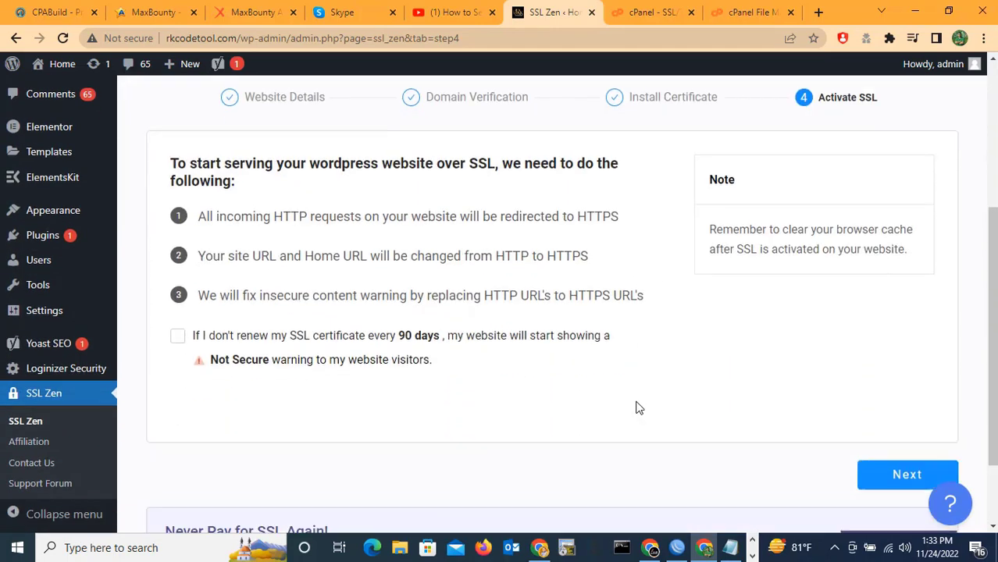
{"action": "scroll", "coordinate": [637, 408], "scroll_direction": "down", "scroll_amount": 1}
{"action": "scroll", "coordinate": [467, 341], "scroll_direction": "up", "scroll_amount": 1}
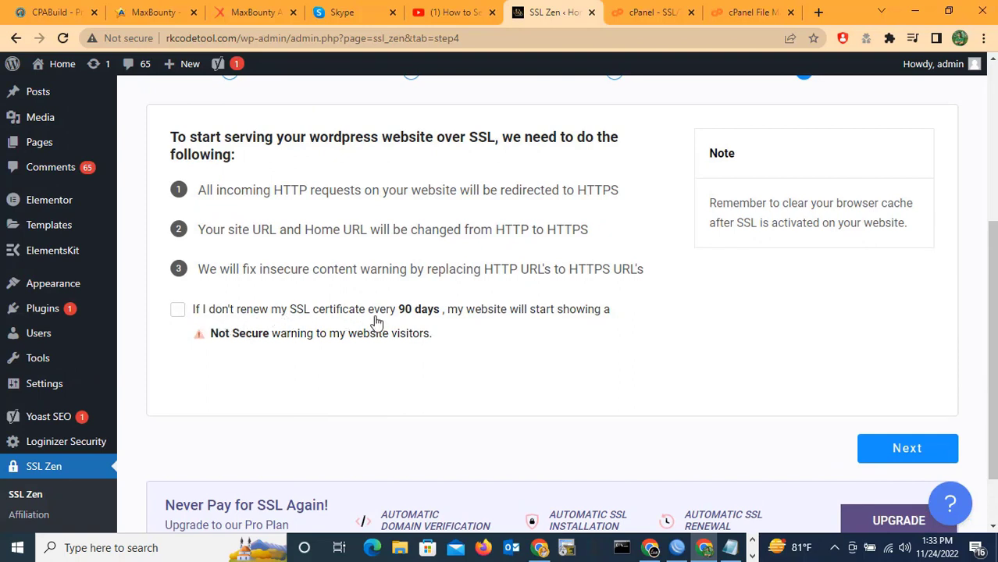
{"action": "left_click", "coordinate": [177, 310]}
{"action": "left_click", "coordinate": [914, 450]}
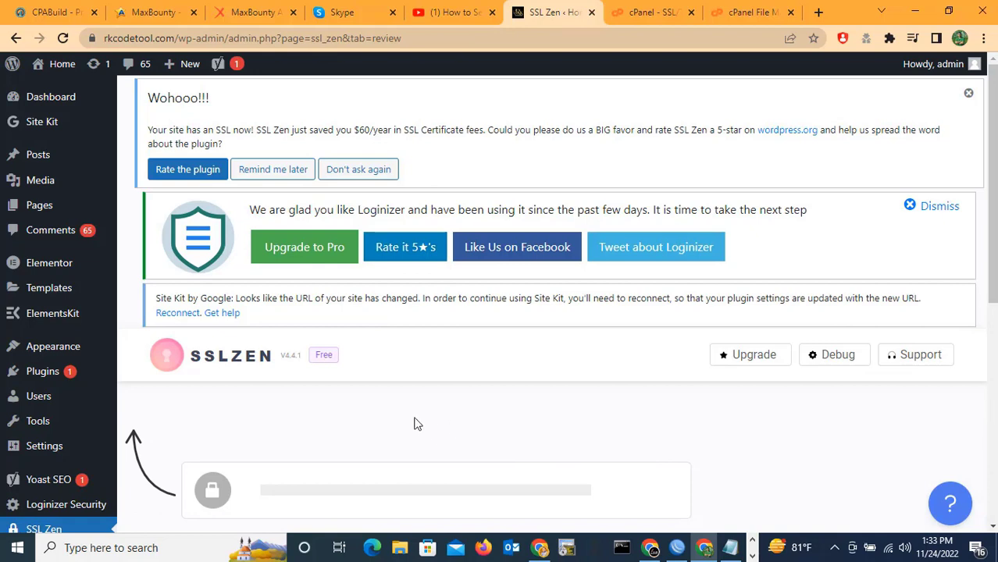
{"action": "scroll", "coordinate": [401, 429], "scroll_direction": "down", "scroll_amount": 2}
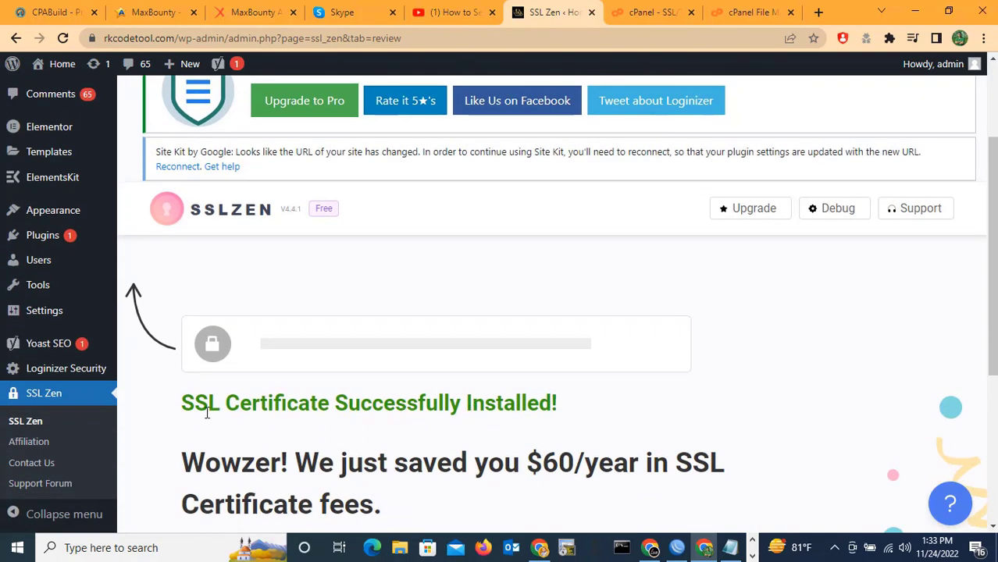
{"action": "scroll", "coordinate": [539, 405], "scroll_direction": "down", "scroll_amount": 2}
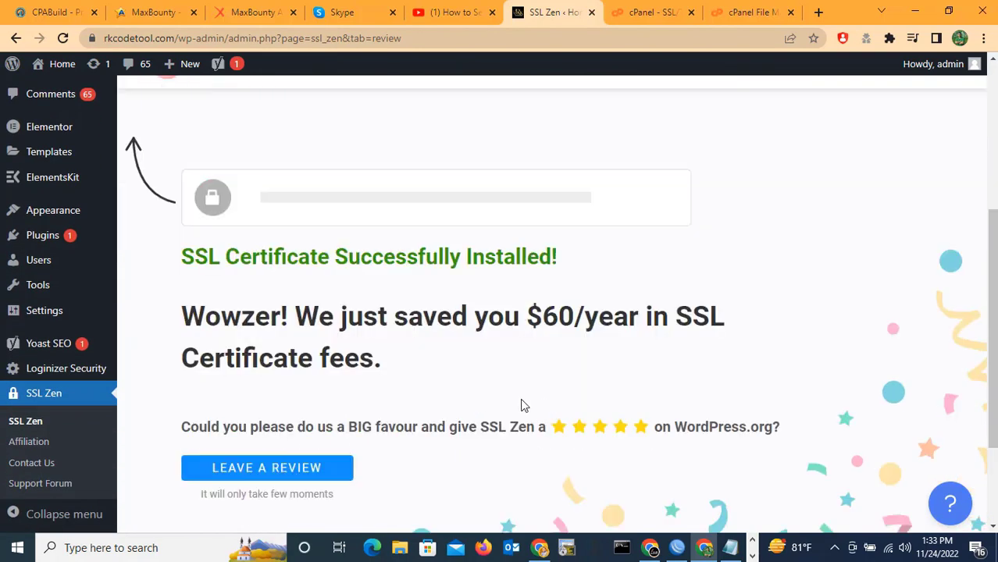
{"action": "scroll", "coordinate": [394, 368], "scroll_direction": "down", "scroll_amount": 2}
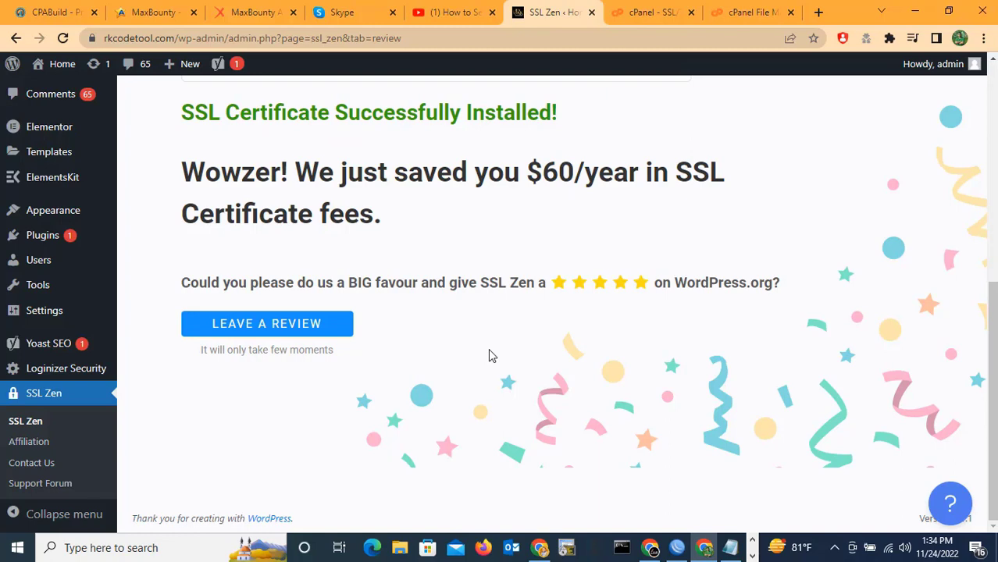
{"action": "scroll", "coordinate": [512, 359], "scroll_direction": "up", "scroll_amount": 1}
{"action": "scroll", "coordinate": [512, 359], "scroll_direction": "up", "scroll_amount": 5}
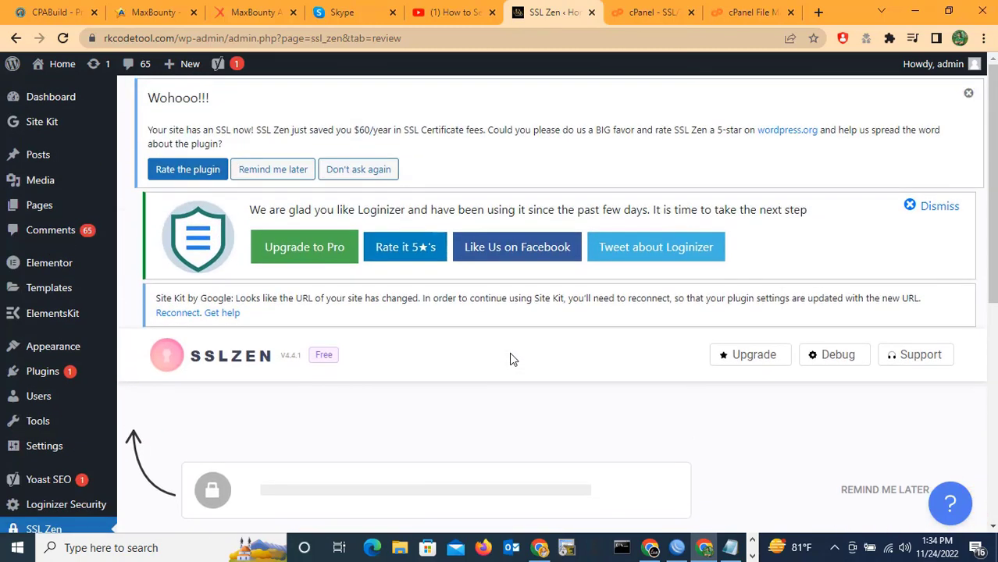
Load rkcodetool.com in a new tab and confirm its address uses https.
{"action": "left_click", "coordinate": [819, 12]}
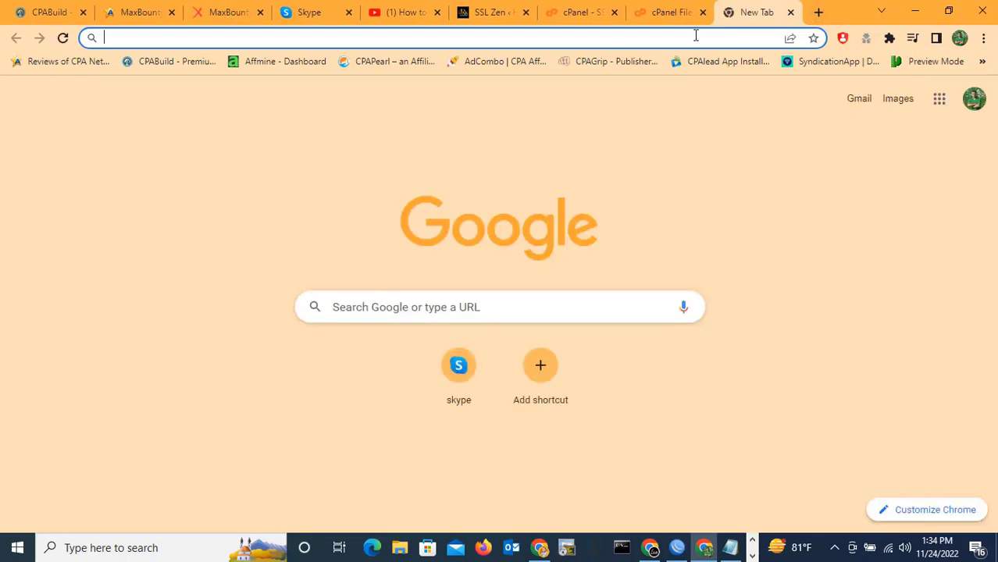
{"action": "type", "text": "rk"}
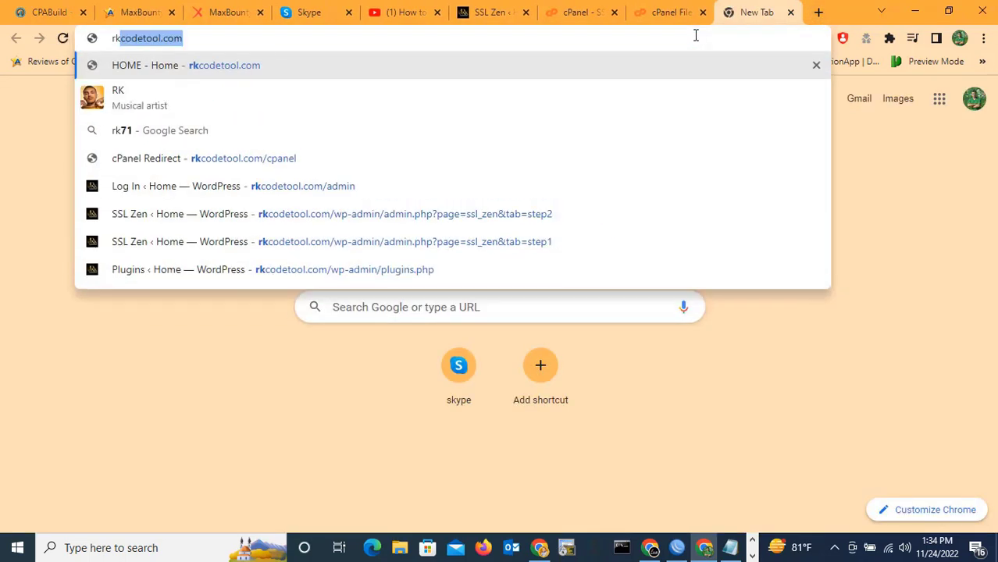
{"action": "key", "text": "Return"}
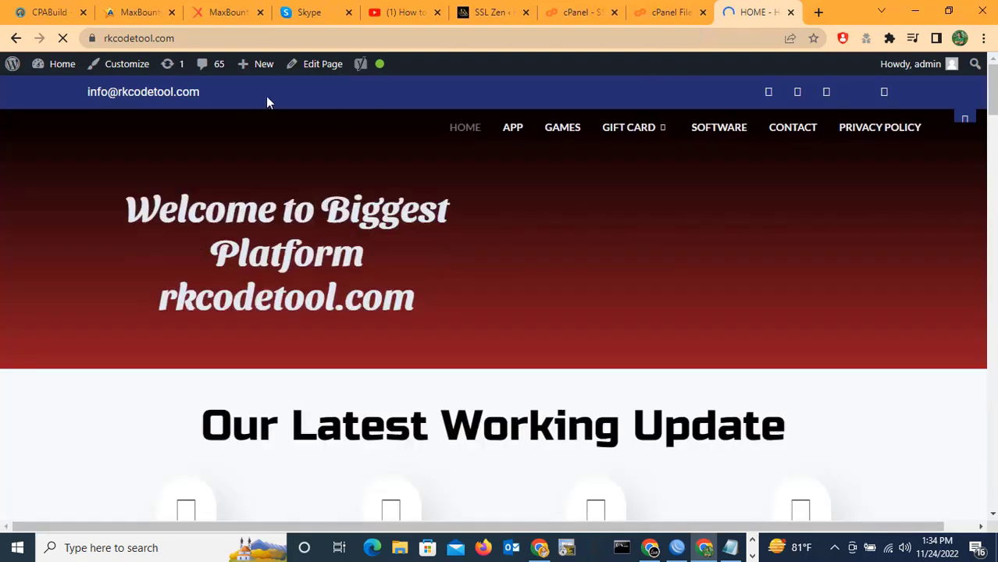
{"action": "left_click", "coordinate": [196, 37]}
{"action": "double_click", "coordinate": [197, 38]}
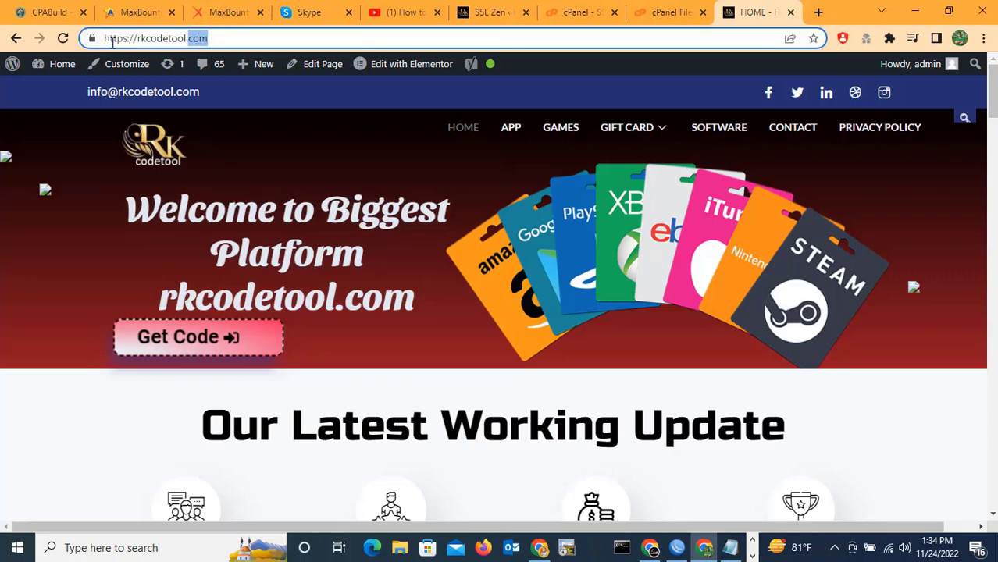
{"action": "left_click", "coordinate": [222, 38]}
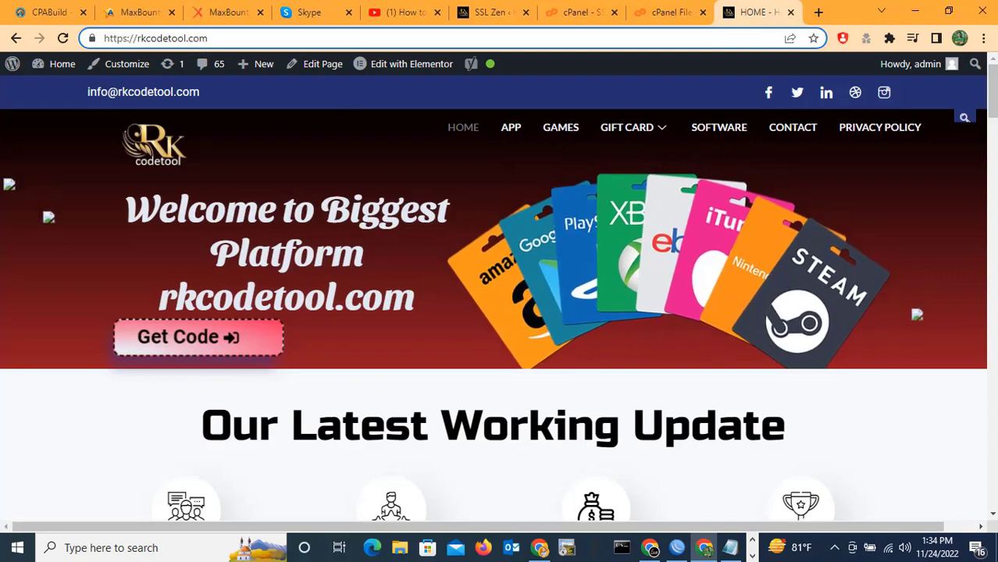
{"action": "scroll", "coordinate": [582, 406], "scroll_direction": "down", "scroll_amount": 6}
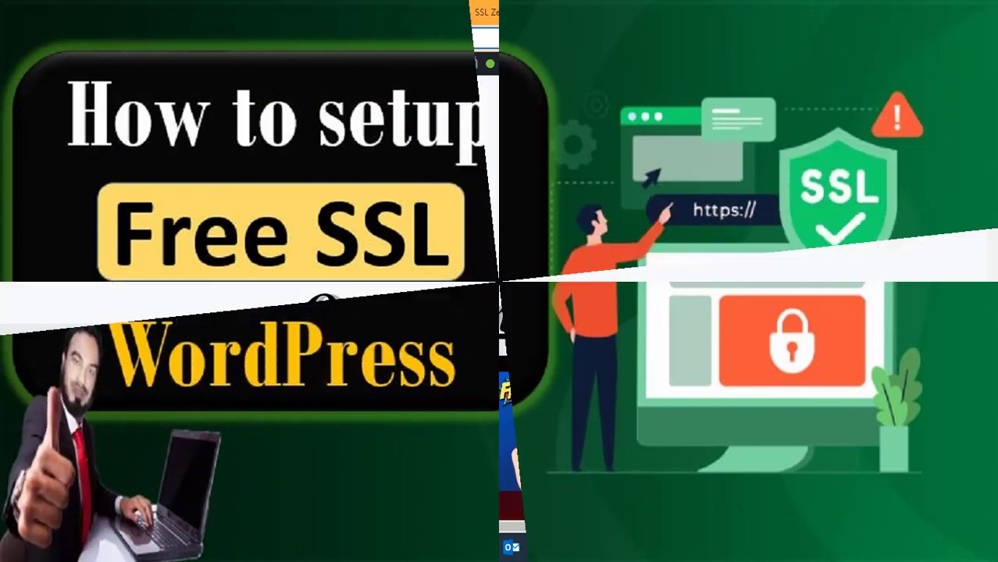